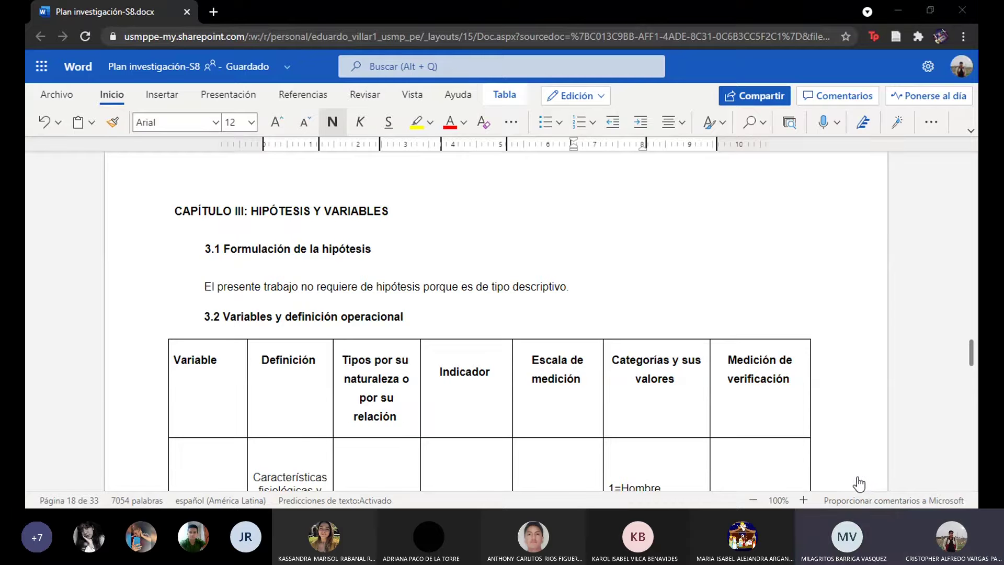
Step: Review the variables table in Chapter III and the methodology sections in Chapter IV
{"action": "left_click", "coordinate": [671, 421]}
{"action": "scroll", "coordinate": [672, 421], "scroll_direction": "down", "scroll_amount": 3}
{"action": "scroll", "coordinate": [671, 421], "scroll_direction": "down", "scroll_amount": 7}
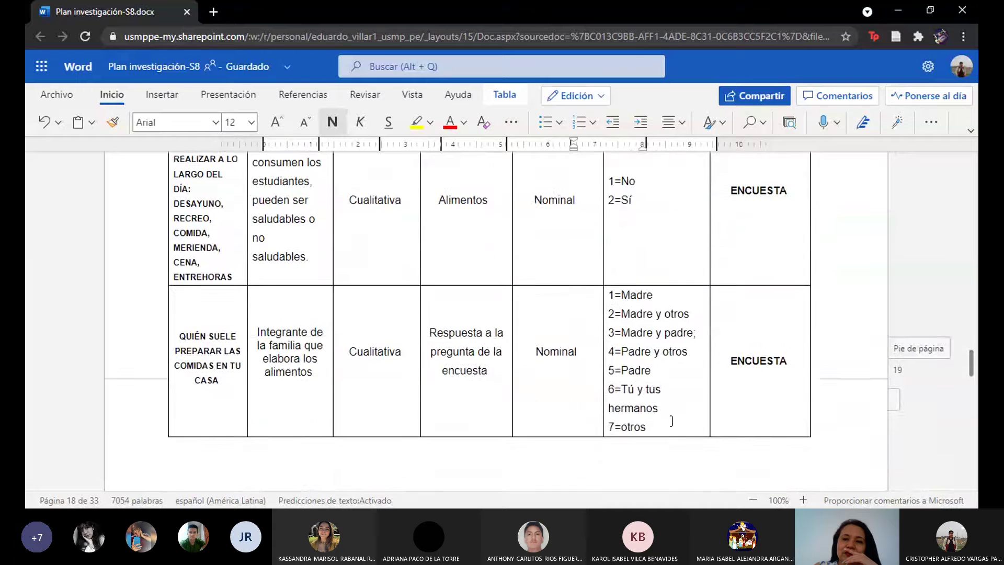
{"action": "scroll", "coordinate": [671, 420], "scroll_direction": "down", "scroll_amount": 1}
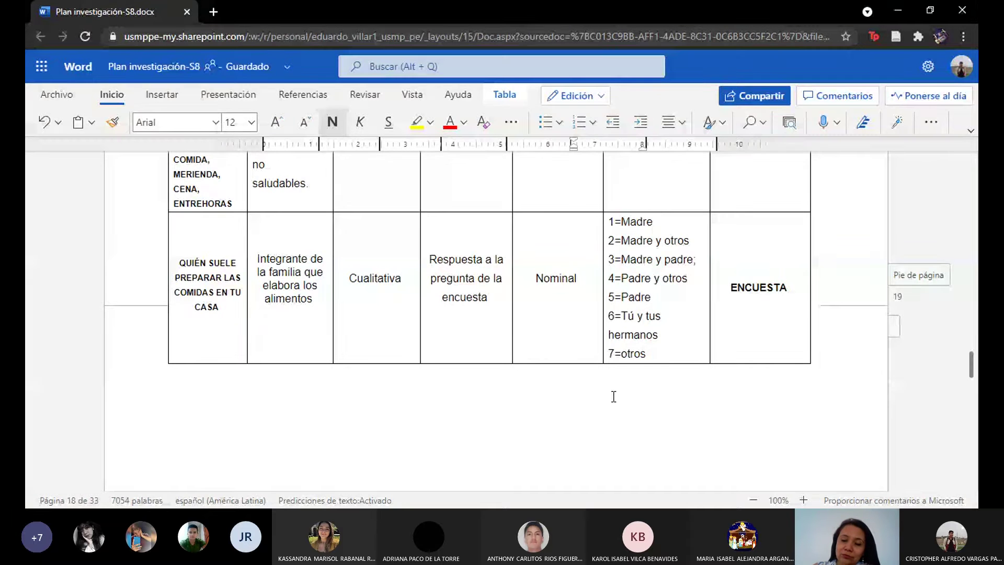
{"action": "scroll", "coordinate": [614, 396], "scroll_direction": "down", "scroll_amount": 10}
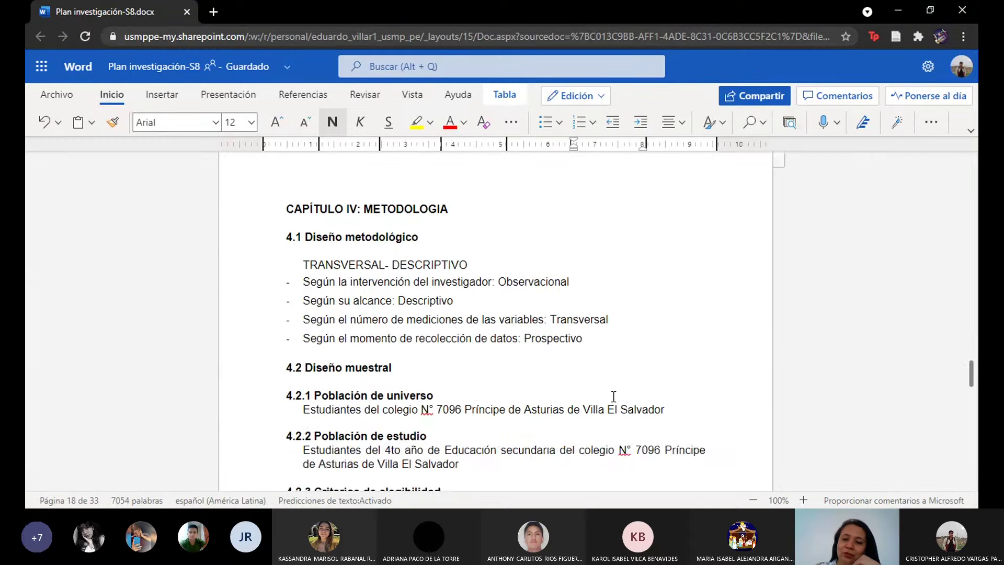
{"action": "scroll", "coordinate": [613, 396], "scroll_direction": "down", "scroll_amount": 1}
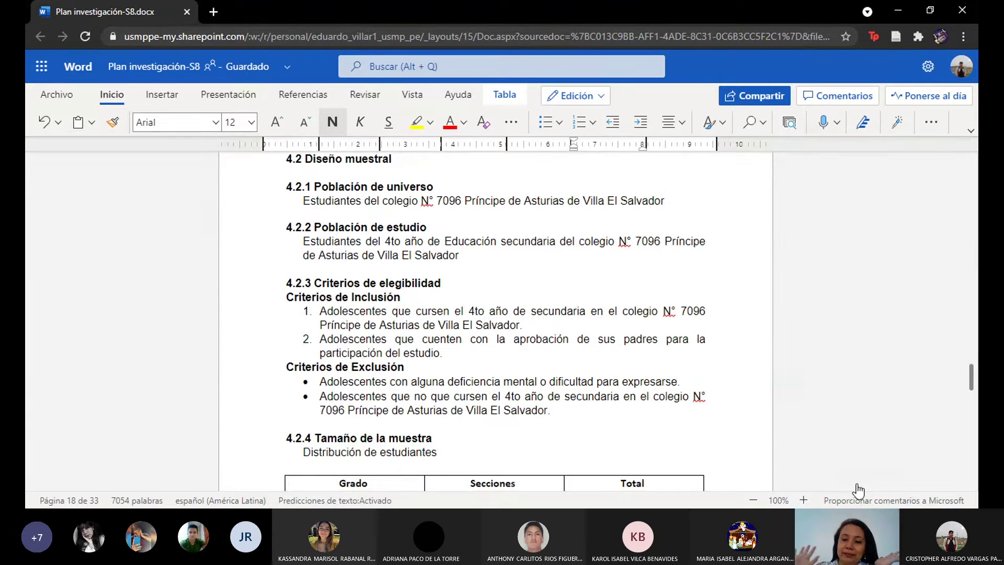
{"action": "scroll", "coordinate": [586, 370], "scroll_direction": "down", "scroll_amount": 4}
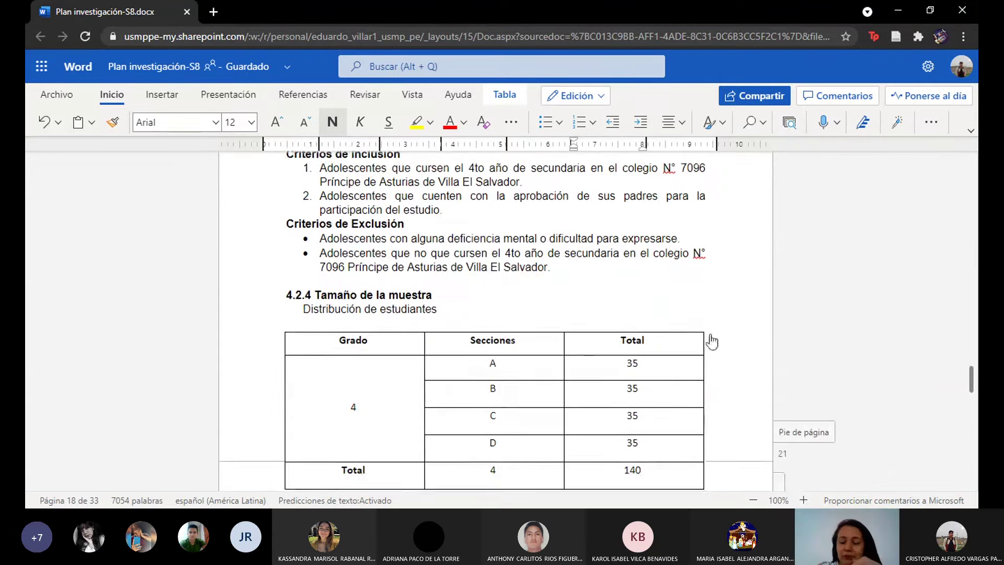
{"action": "scroll", "coordinate": [703, 366], "scroll_direction": "down", "scroll_amount": 1}
{"action": "scroll", "coordinate": [699, 396], "scroll_direction": "down", "scroll_amount": 10}
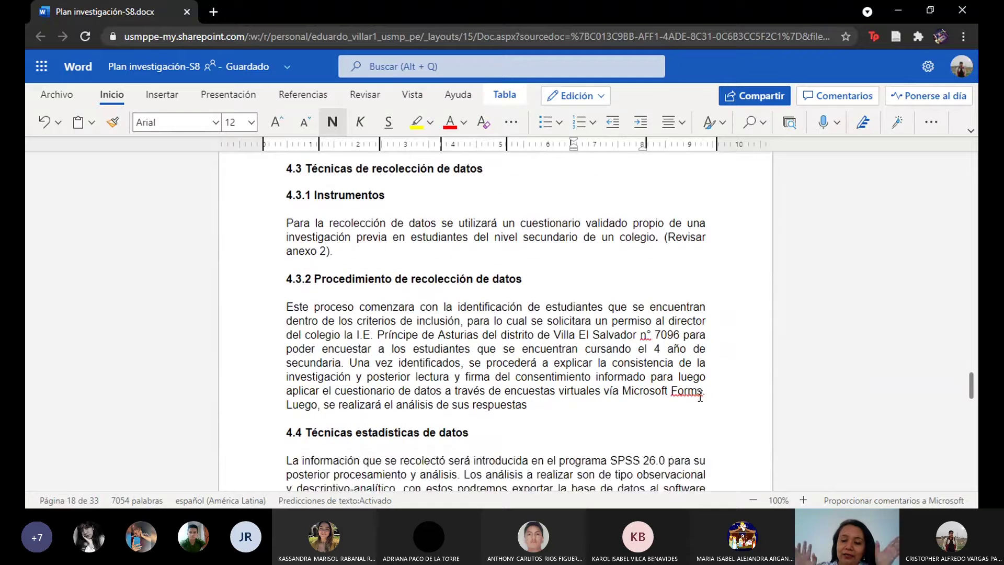
{"action": "scroll", "coordinate": [699, 396], "scroll_direction": "down", "scroll_amount": 3}
{"action": "scroll", "coordinate": [680, 402], "scroll_direction": "up", "scroll_amount": 15}
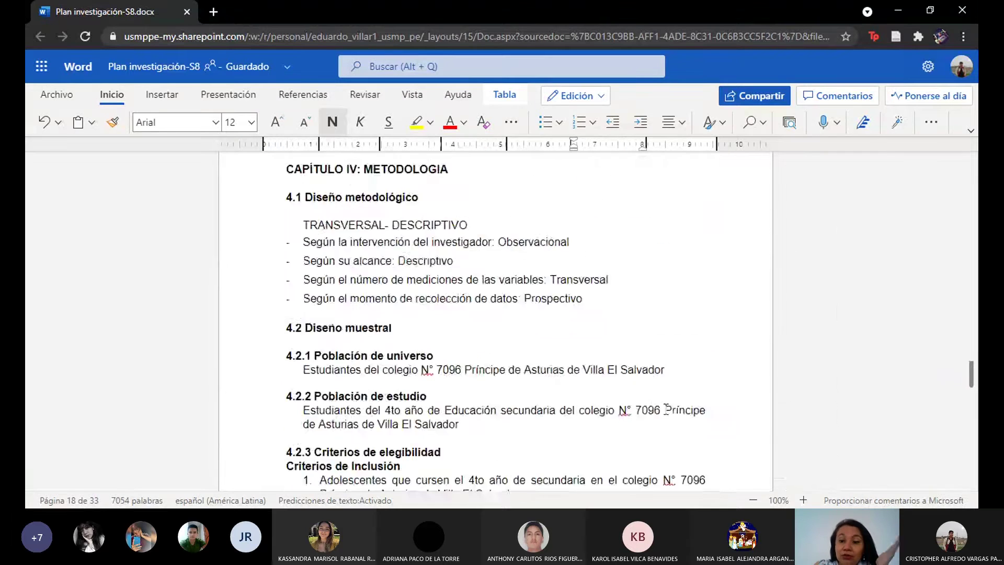
{"action": "scroll", "coordinate": [665, 409], "scroll_direction": "up", "scroll_amount": 12}
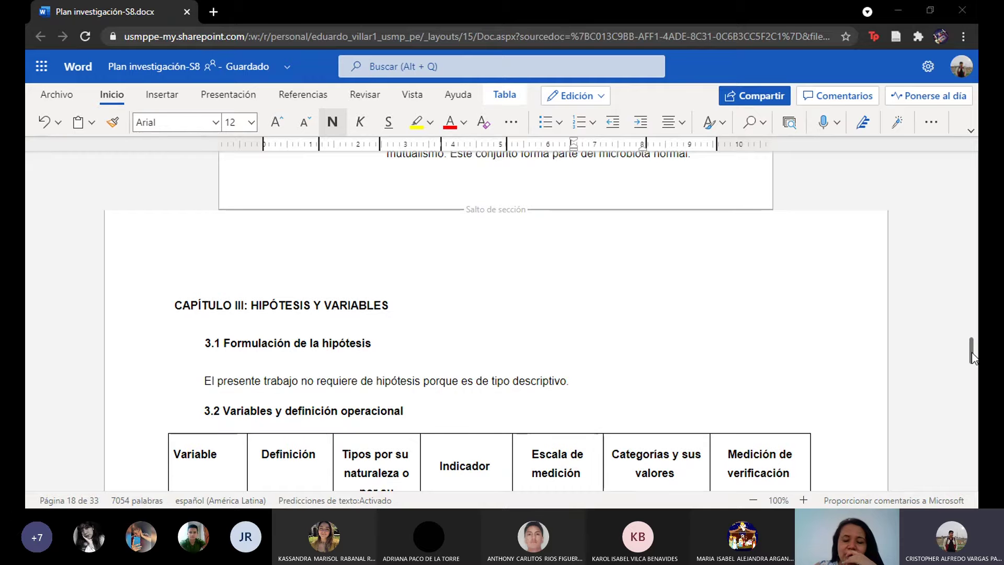
Step: Start a new title line above the cover page title reading "(Influencia de hábitos alimentarios", with the accent in "hábitos" corrected
{"action": "left_click_drag", "start_coordinate": [971, 357], "coordinate": [974, 174]}
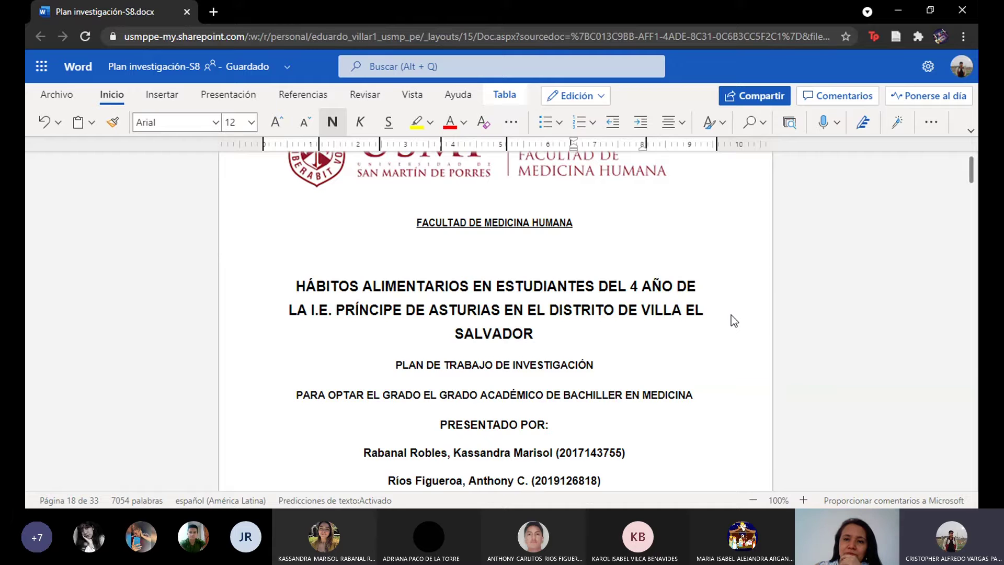
{"action": "left_click", "coordinate": [542, 333]}
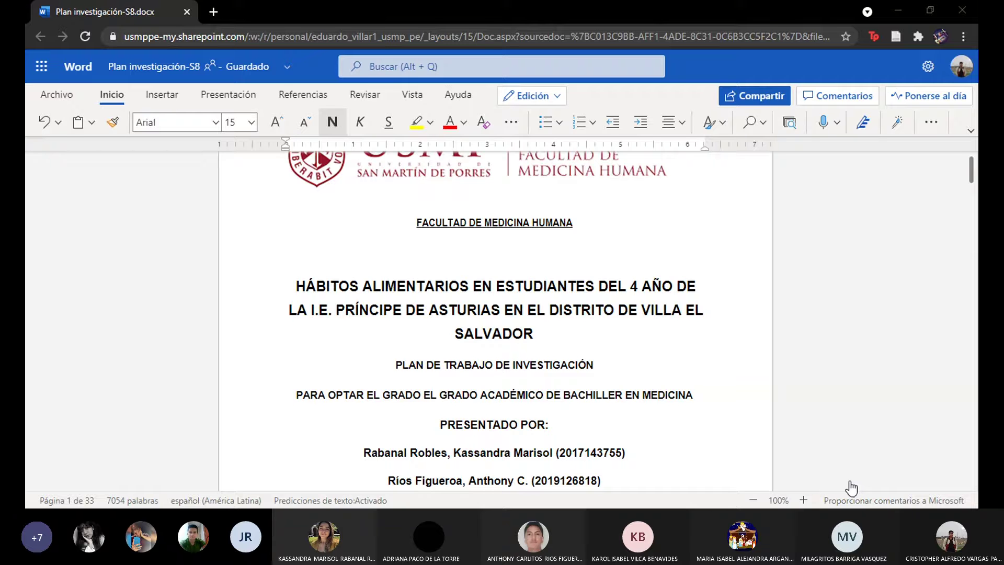
{"action": "left_click", "coordinate": [348, 255]}
{"action": "type", "text": "("}
{"action": "type", "text": "La "}
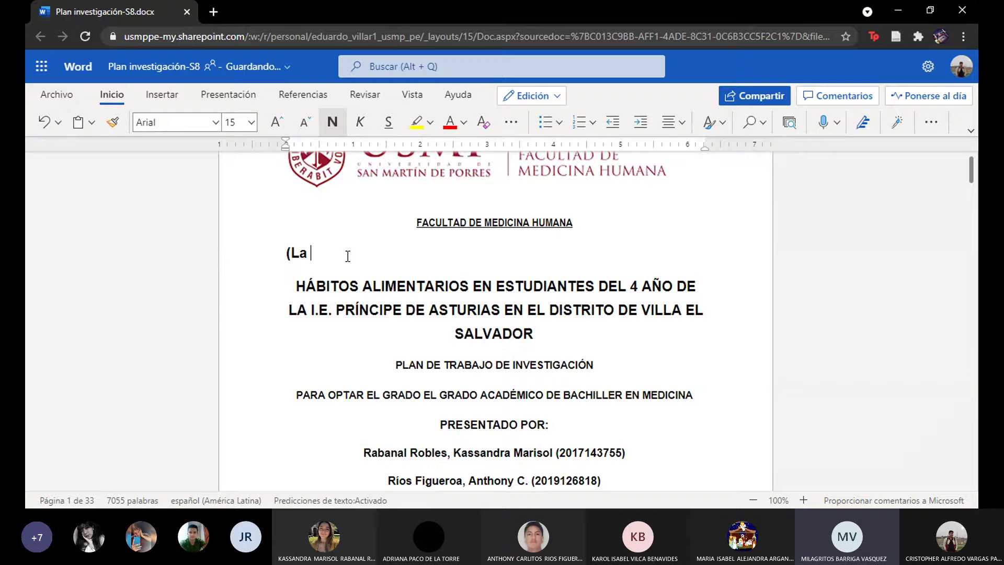
{"action": "type", "text": "influ"}
{"action": "key", "text": "BackSpace"}
{"action": "key", "text": "BackSpace"}
{"action": "key", "text": "BackSpace"}
{"action": "key", "text": "BackSpace"}
{"action": "key", "text": "BackSpace"}
{"action": "key", "text": "BackSpace"}
{"action": "key", "text": "BackSpace"}
{"action": "key", "text": "BackSpace"}
{"action": "type", "text": "Influencia"}
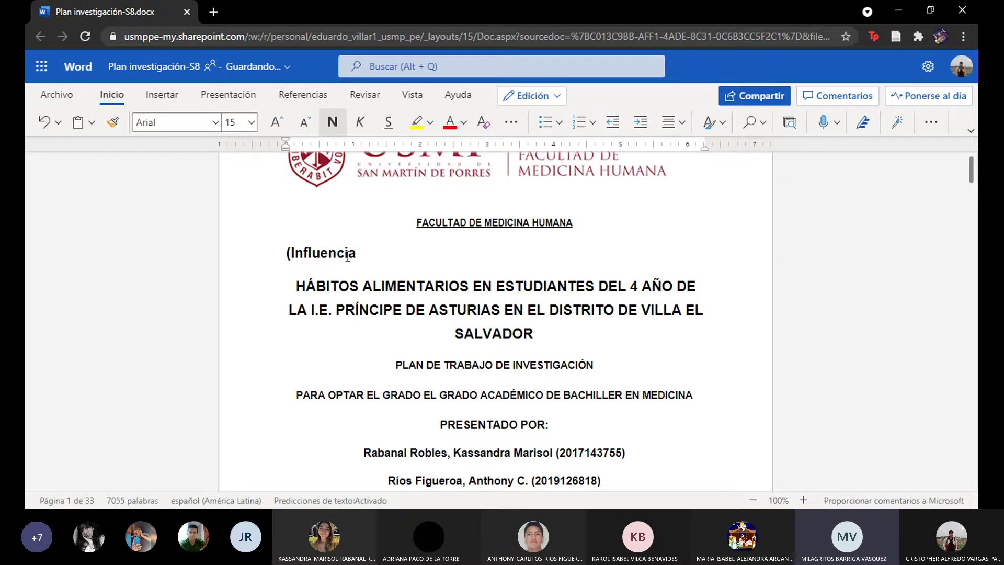
{"action": "type", "text": " de habitos"}
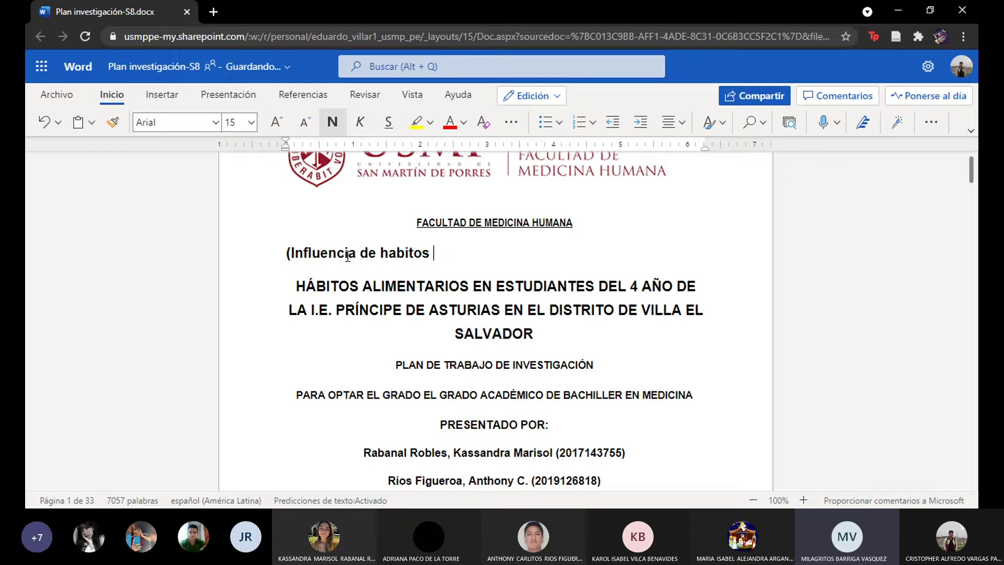
{"action": "type", "text": " alimentarios"}
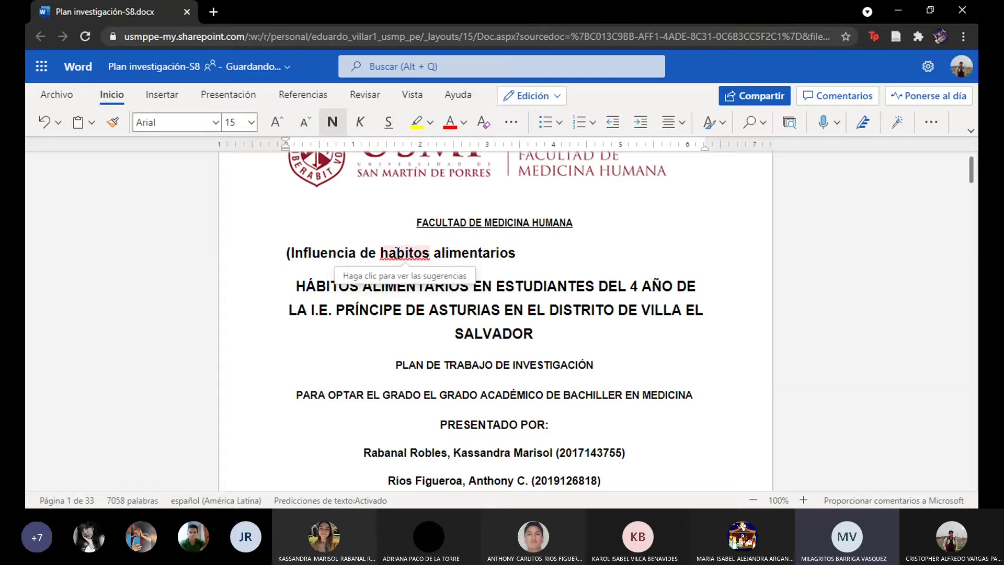
{"action": "left_click", "coordinate": [396, 251]}
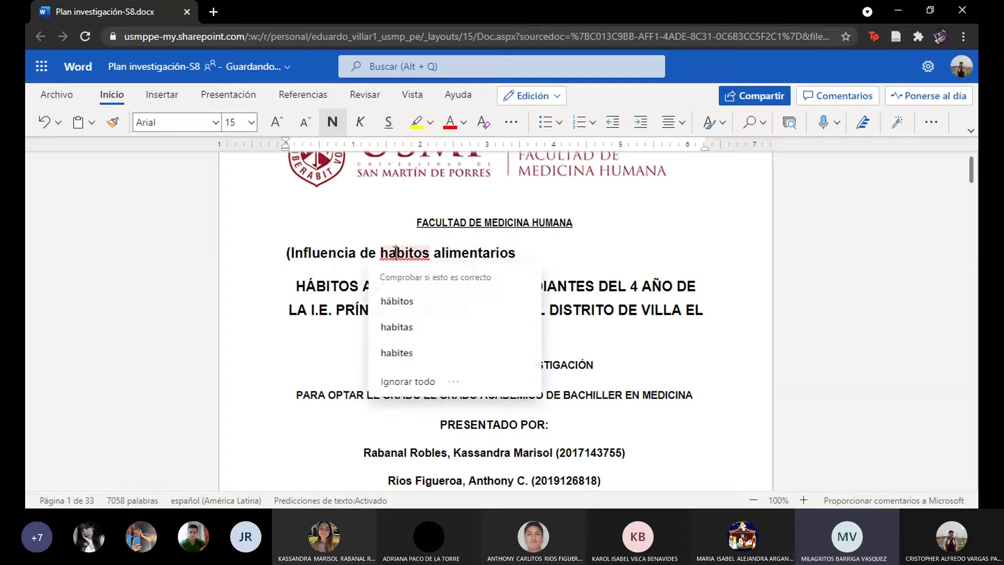
{"action": "key", "text": "Return"}
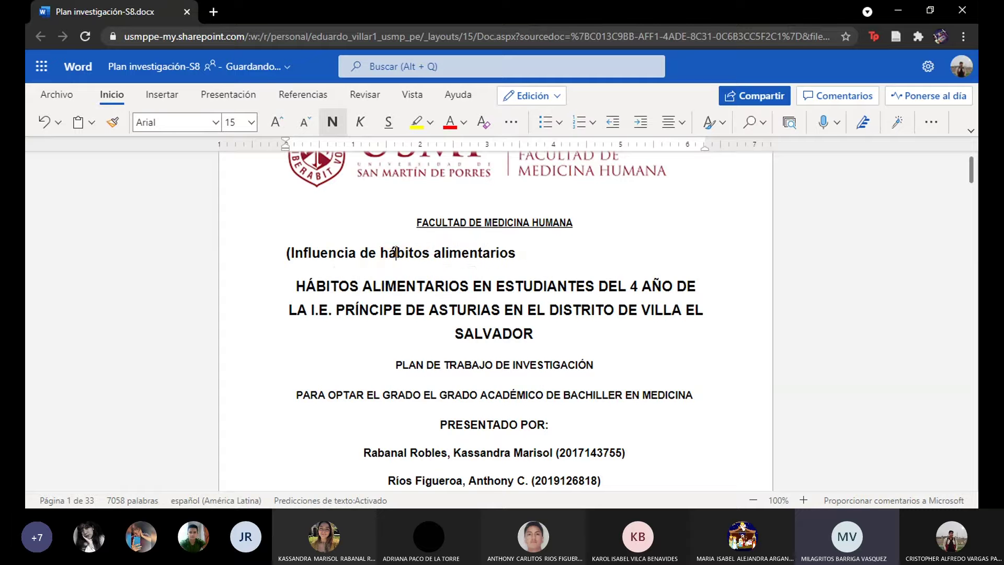
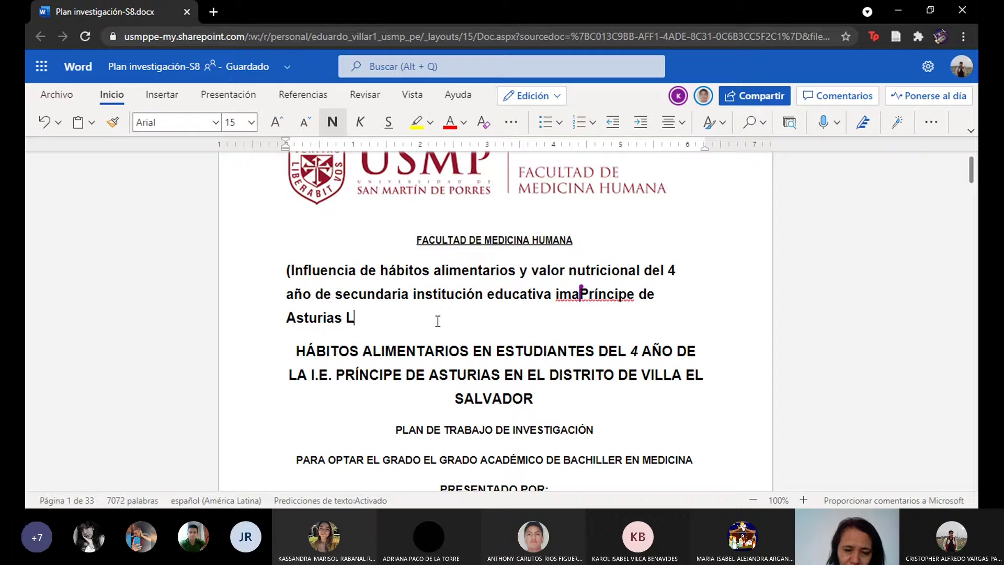
Step: Clean up the new cover title by removing the stray "ima" before "Príncipe" and the opening parenthesis
{"action": "left_click", "coordinate": [576, 297]}
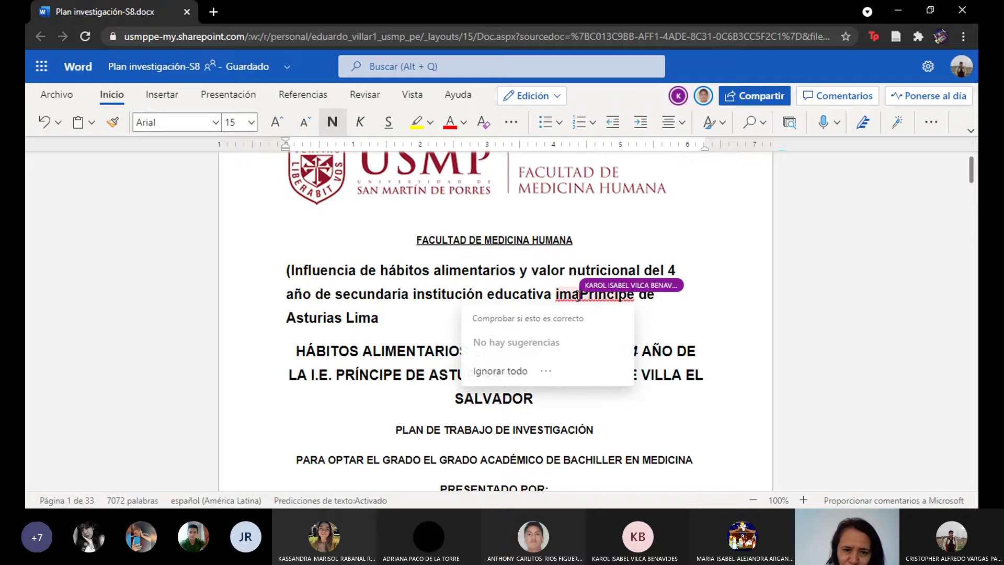
{"action": "left_click", "coordinate": [571, 294]}
{"action": "left_click", "coordinate": [681, 303]}
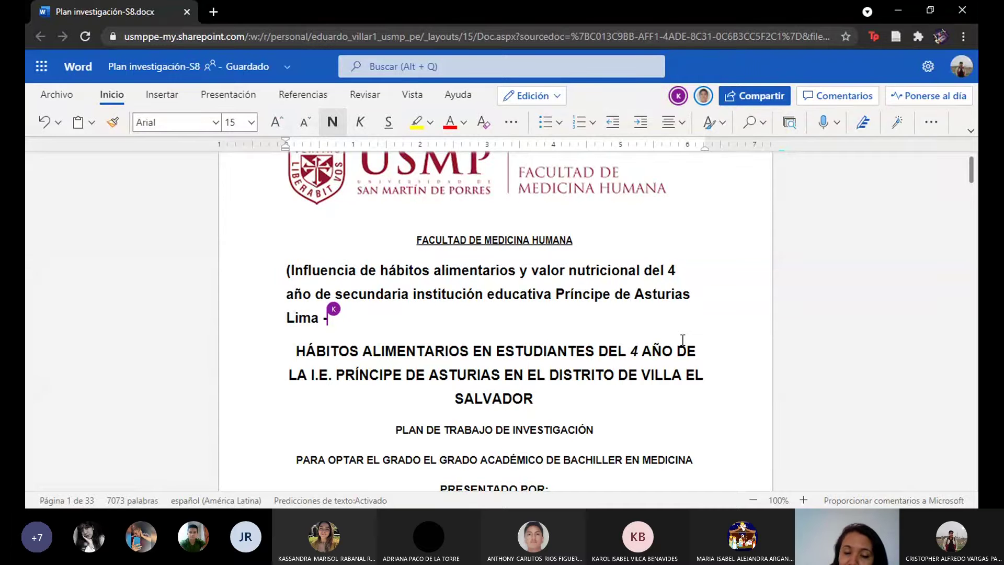
{"action": "left_click", "coordinate": [654, 389]}
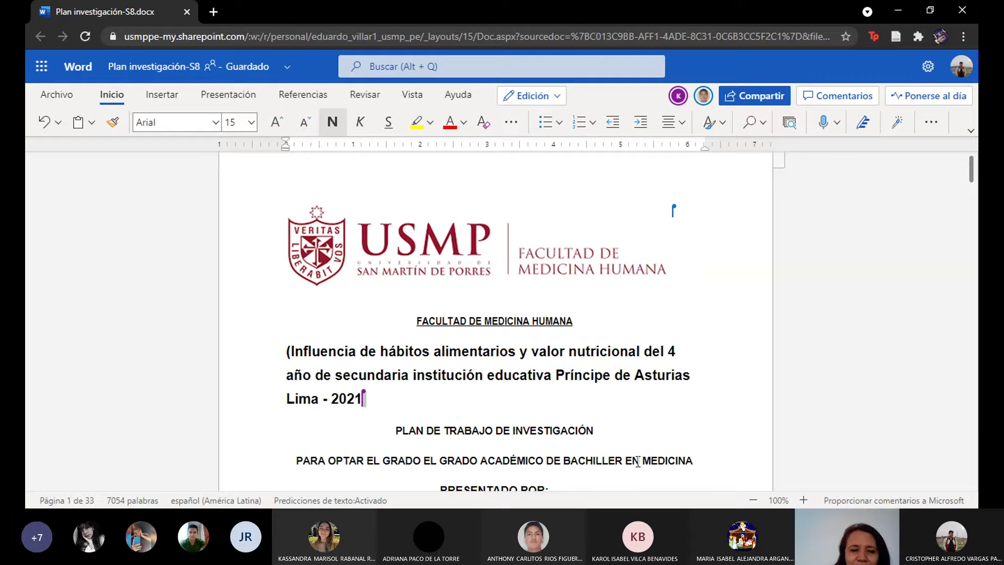
{"action": "left_click", "coordinate": [291, 355]}
{"action": "key", "text": "BackSpace"}
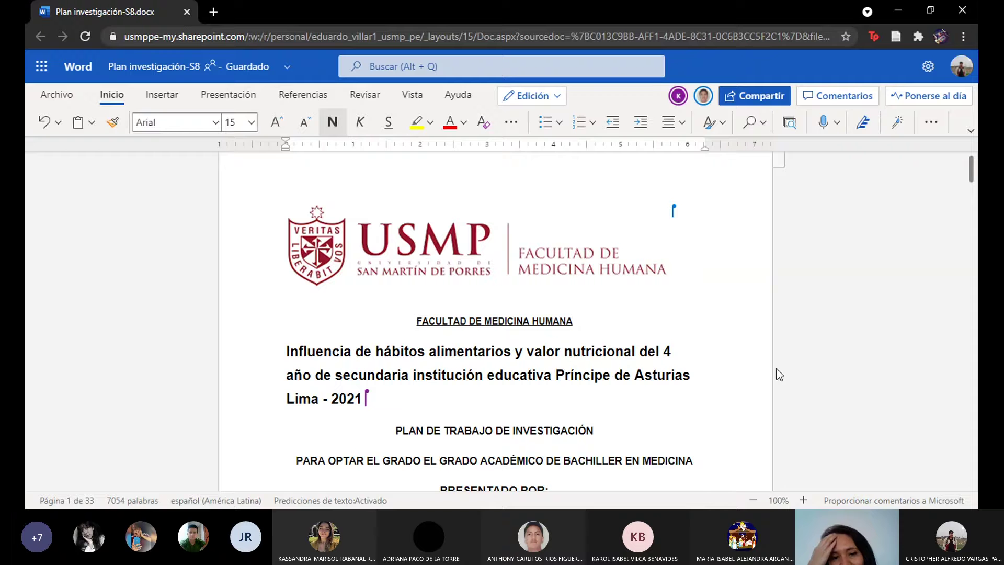
{"action": "left_click", "coordinate": [668, 469]}
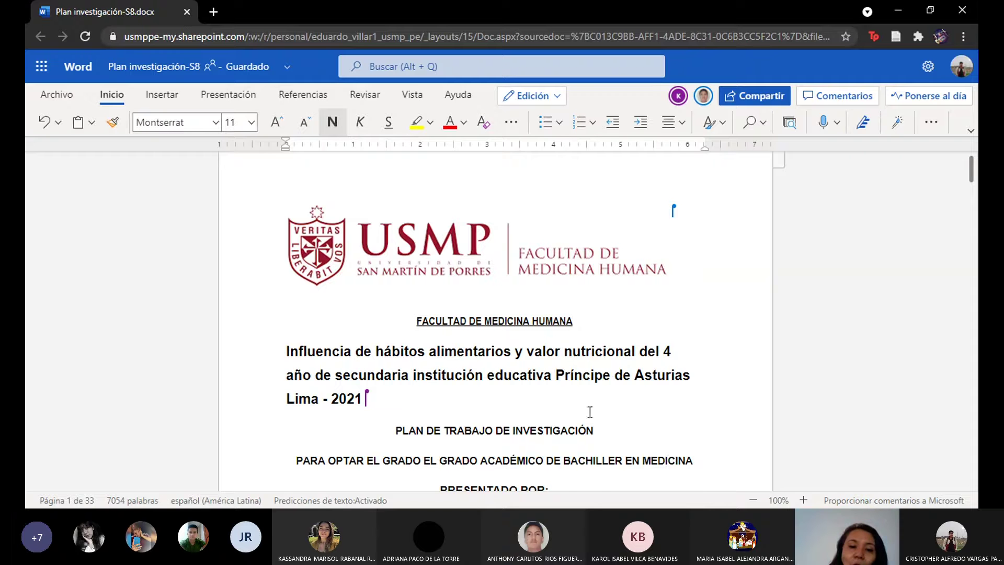
Step: Copy the complete new title on the cover page, from "Influencia" to "Lima - 2021"
{"action": "scroll", "coordinate": [641, 453], "scroll_direction": "down", "scroll_amount": 1}
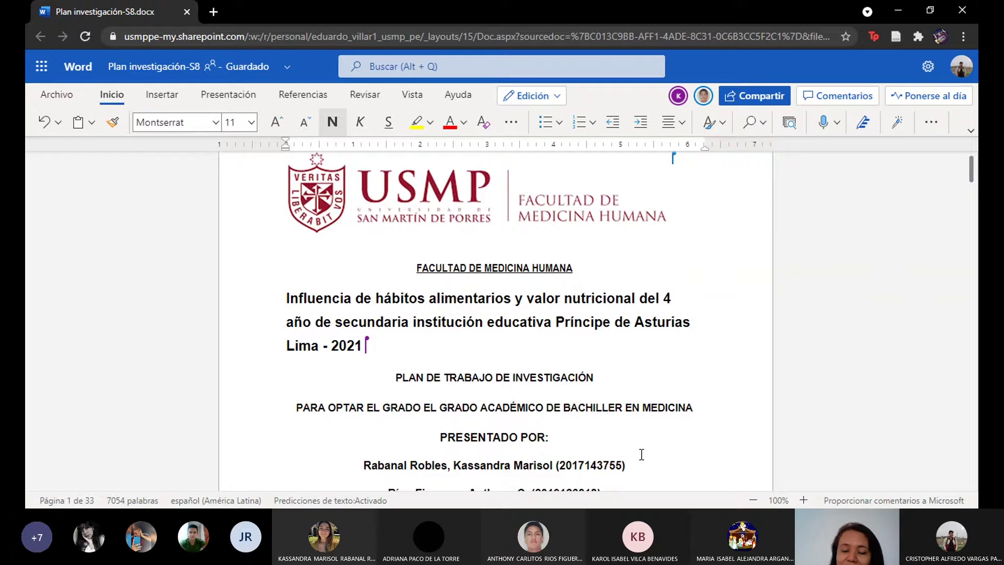
{"action": "scroll", "coordinate": [641, 454], "scroll_direction": "down", "scroll_amount": 1}
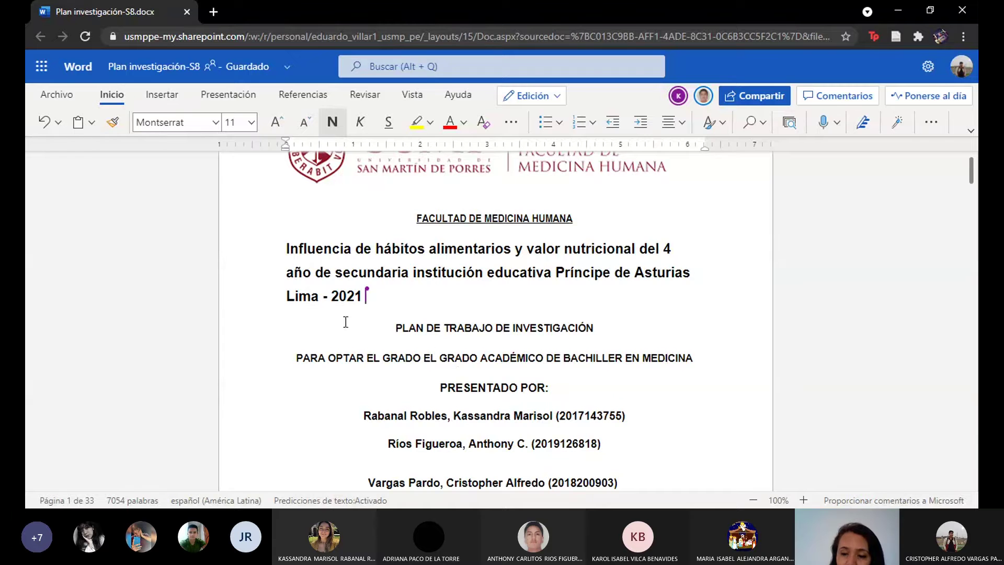
{"action": "left_click", "coordinate": [362, 296]}
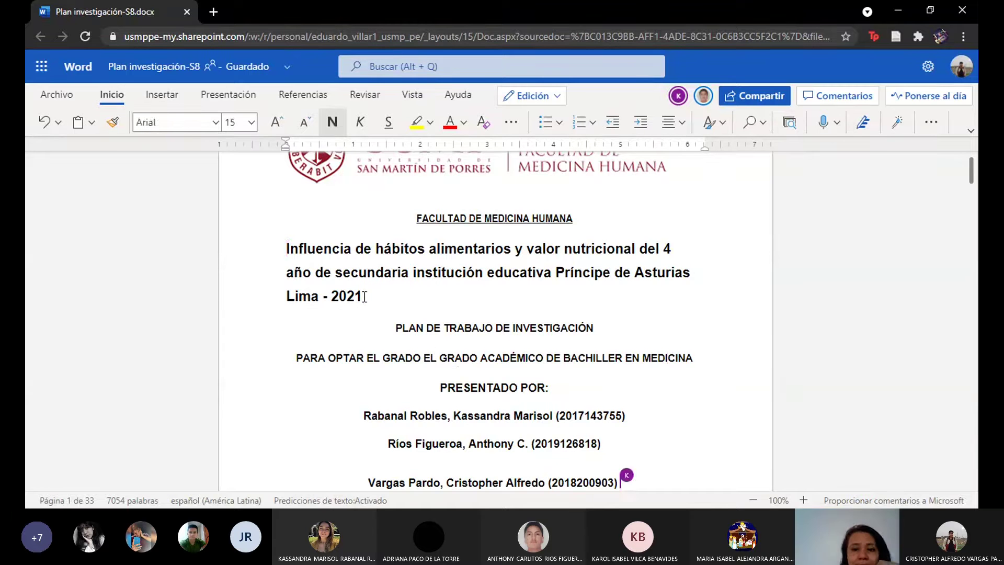
{"action": "left_click_drag", "start_coordinate": [365, 297], "coordinate": [249, 223]}
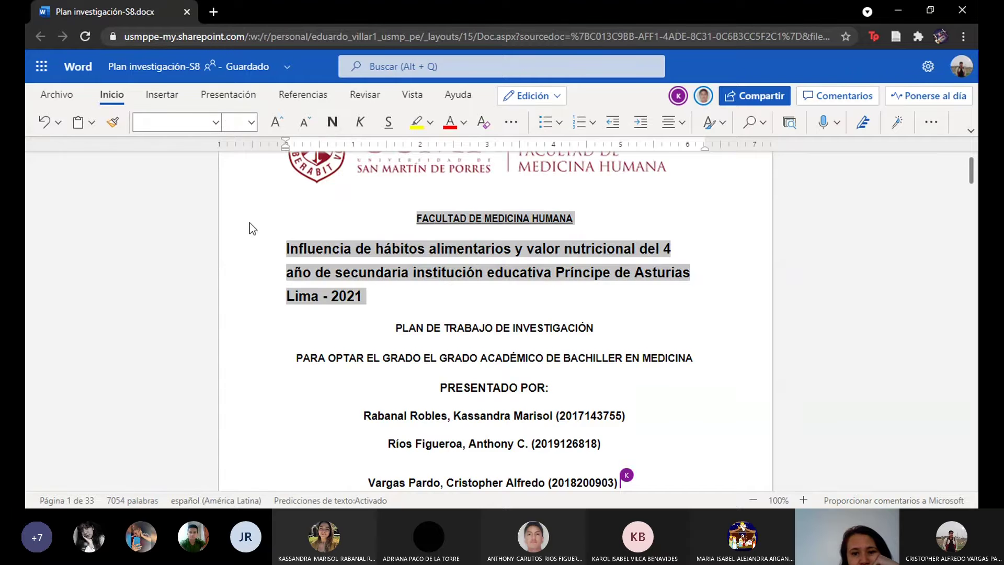
{"action": "left_click", "coordinate": [366, 295]}
{"action": "left_click_drag", "start_coordinate": [366, 294], "coordinate": [286, 255]}
{"action": "key", "text": "ctrl+c"}
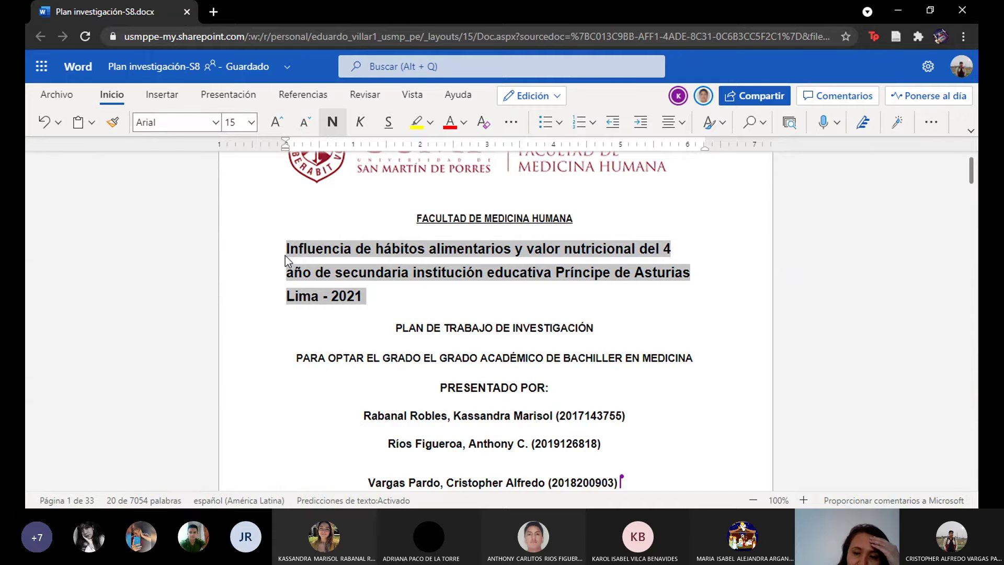
Step: Paste the copied title on a new line under the heading "1.2.1 Problema general", above the existing question
{"action": "left_click", "coordinate": [665, 325]}
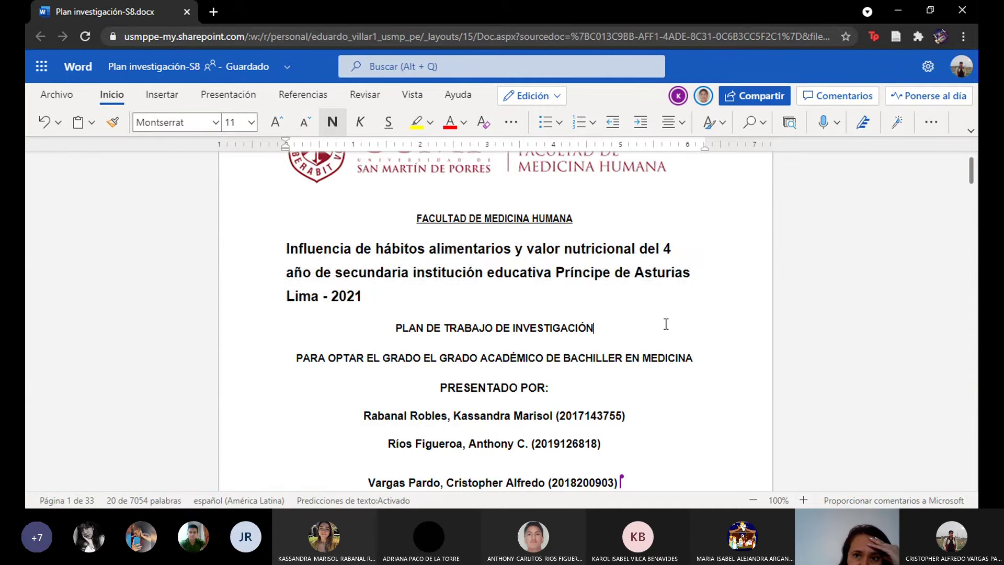
{"action": "scroll", "coordinate": [666, 324], "scroll_direction": "down", "scroll_amount": 3}
{"action": "scroll", "coordinate": [666, 323], "scroll_direction": "down", "scroll_amount": 15}
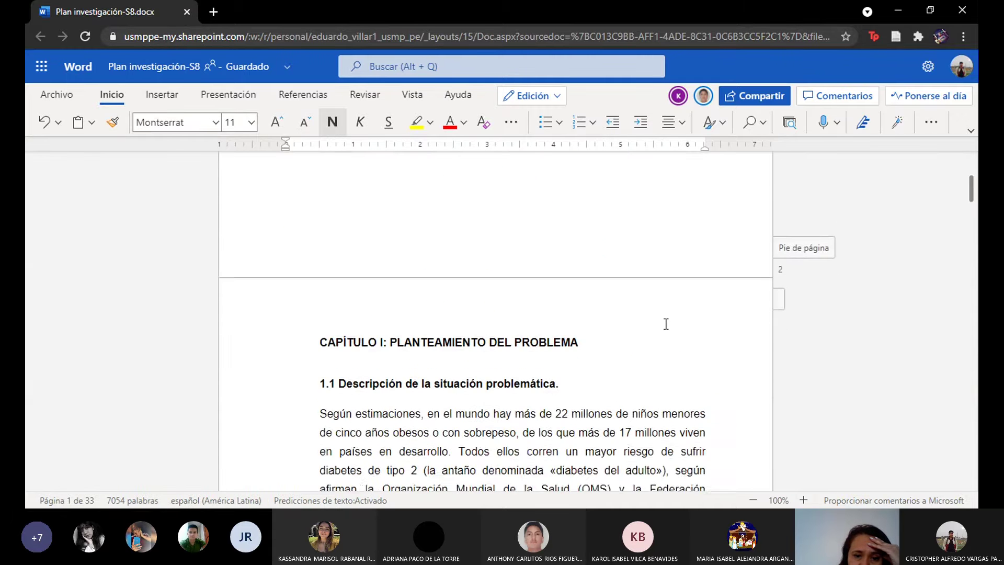
{"action": "scroll", "coordinate": [666, 324], "scroll_direction": "down", "scroll_amount": 12}
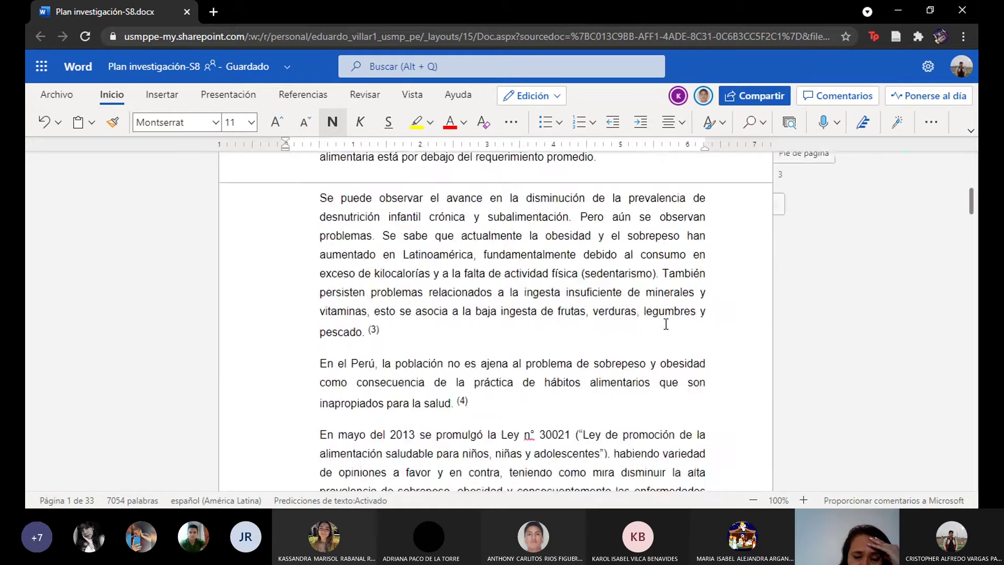
{"action": "scroll", "coordinate": [665, 325], "scroll_direction": "down", "scroll_amount": 15}
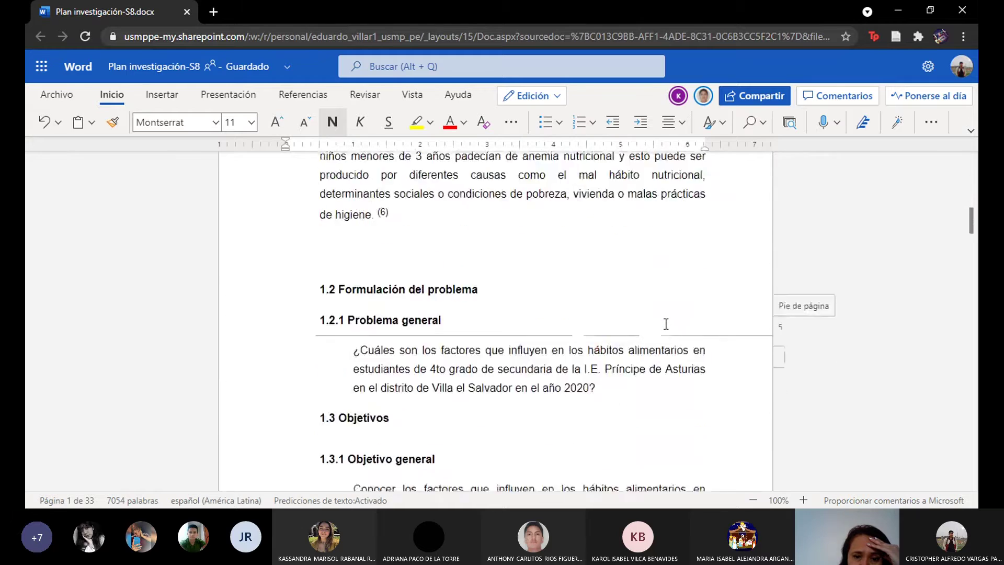
{"action": "scroll", "coordinate": [666, 325], "scroll_direction": "down", "scroll_amount": 1}
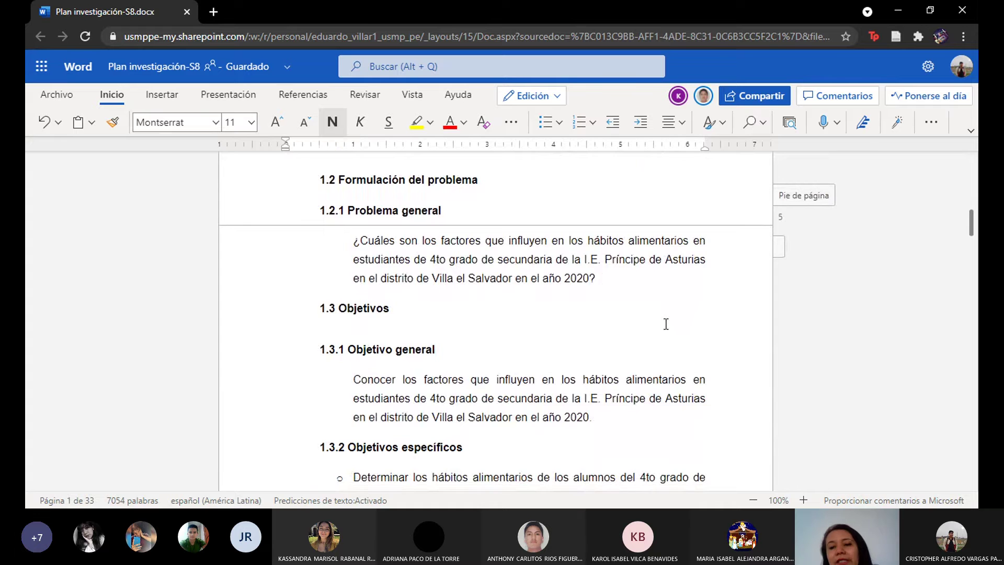
{"action": "left_click", "coordinate": [596, 279]}
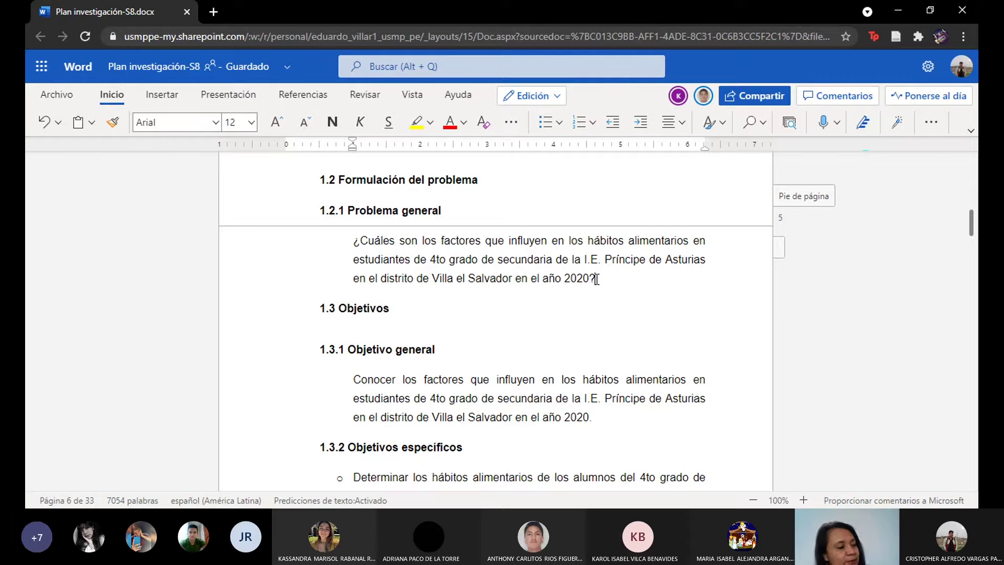
{"action": "left_click", "coordinate": [494, 223]}
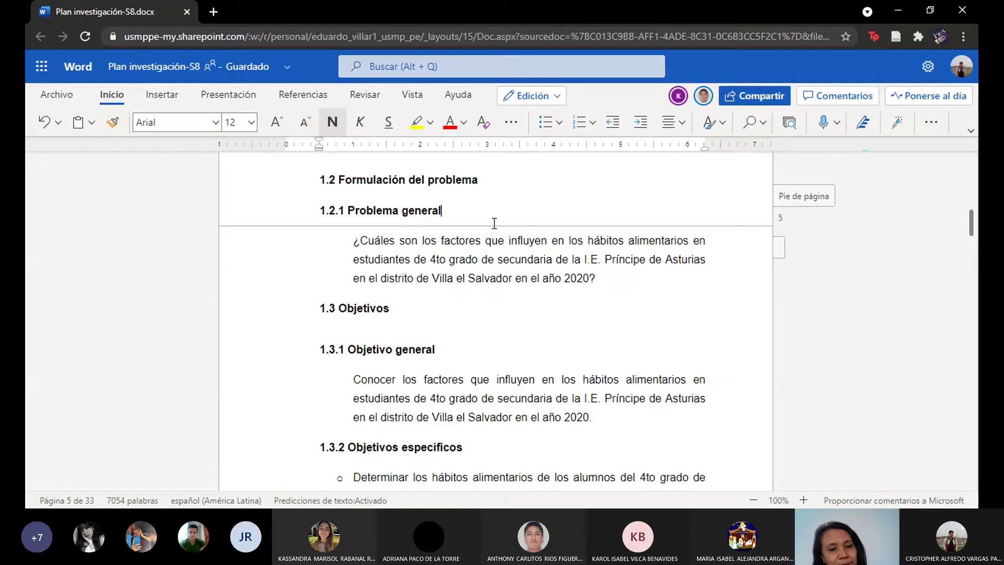
{"action": "key", "text": "Return"}
{"action": "key", "text": "ctrl+v"}
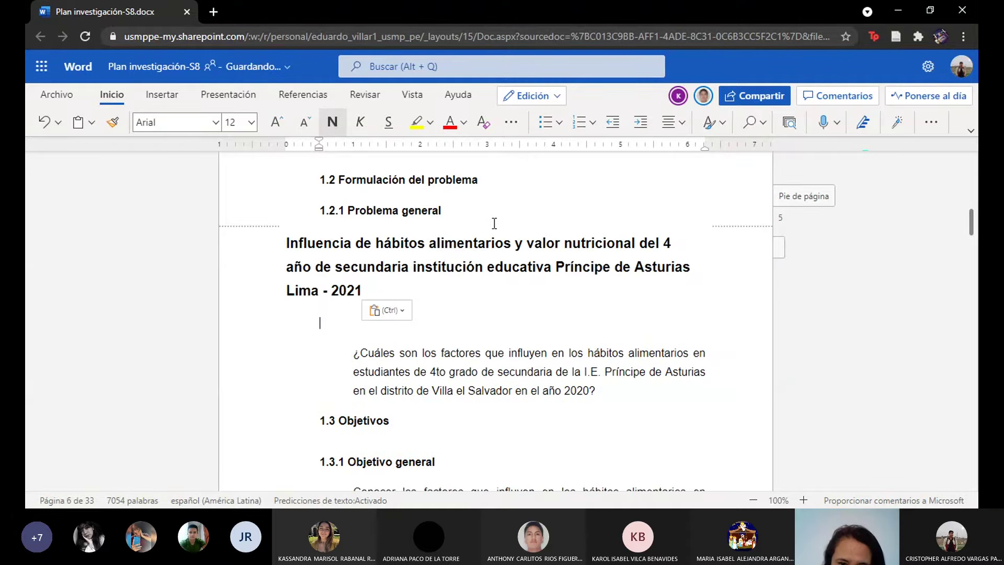
Step: Copy the question's paragraph formatting onto the title pasted under "1.2.1 Problema general" so it matches the body text
{"action": "double_click", "coordinate": [428, 353]}
{"action": "left_click", "coordinate": [113, 122]}
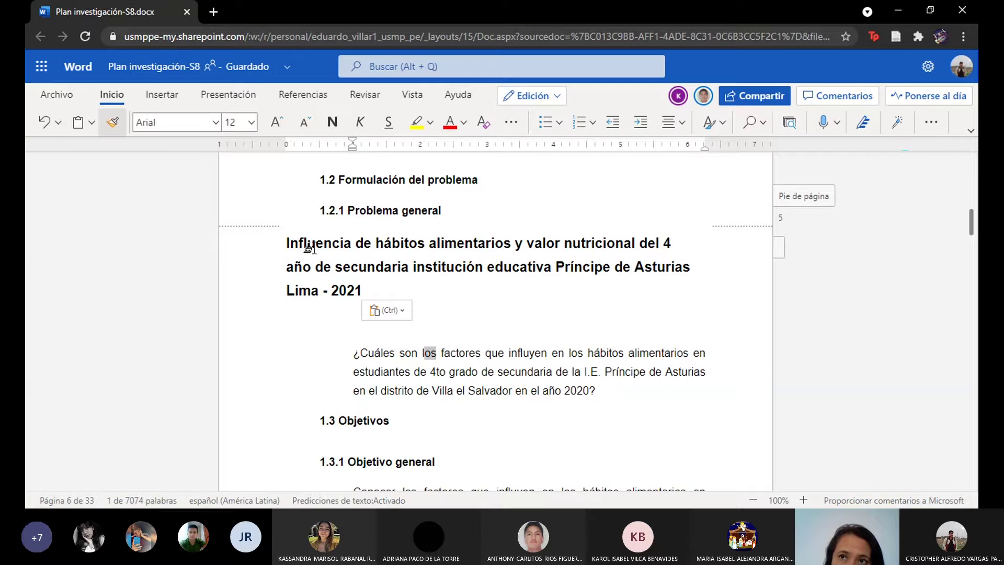
{"action": "mouse_move", "coordinate": [282, 246]}
{"action": "left_mouse_down"}
{"action": "mouse_move", "coordinate": [298, 268]}
{"action": "mouse_move", "coordinate": [361, 293]}
{"action": "left_mouse_up"}
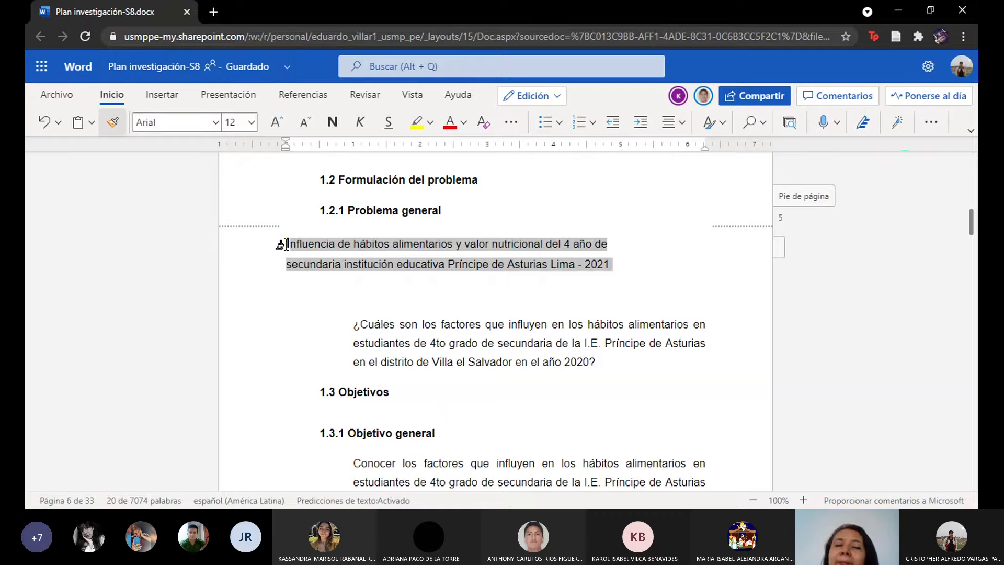
{"action": "left_click", "coordinate": [287, 244]}
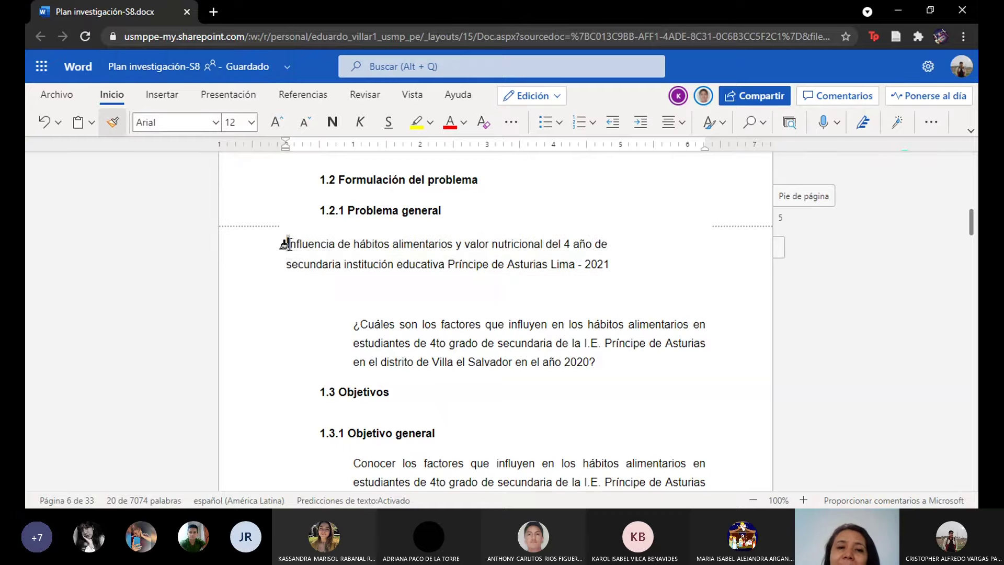
{"action": "left_click", "coordinate": [469, 311]}
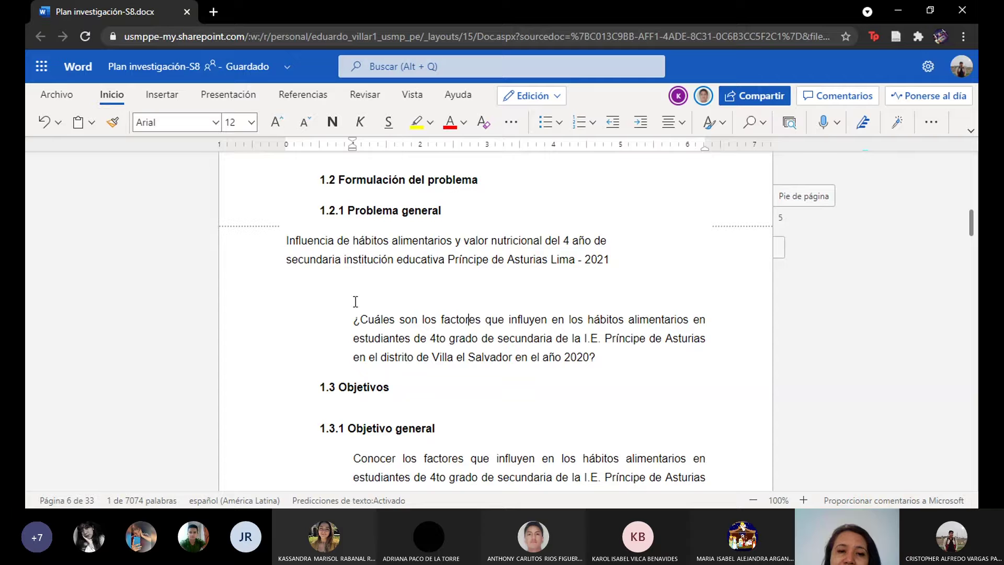
Step: Indent both lines of the pasted title under "1.2.1 Problema general" to roughly line up with the question below
{"action": "left_click", "coordinate": [287, 244]}
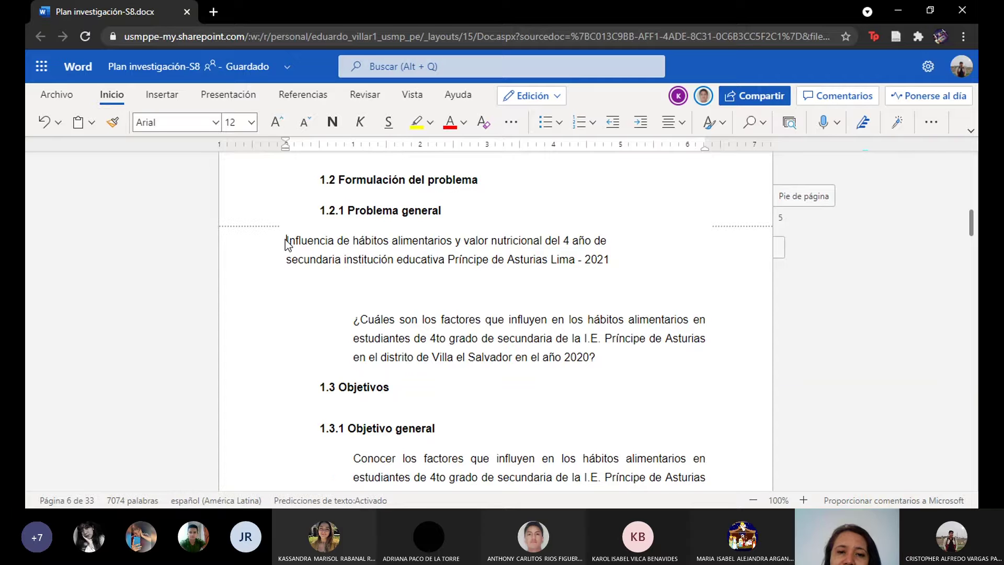
{"action": "left_click_drag", "start_coordinate": [287, 243], "coordinate": [627, 254]}
{"action": "left_click_drag", "start_coordinate": [286, 149], "coordinate": [348, 154]}
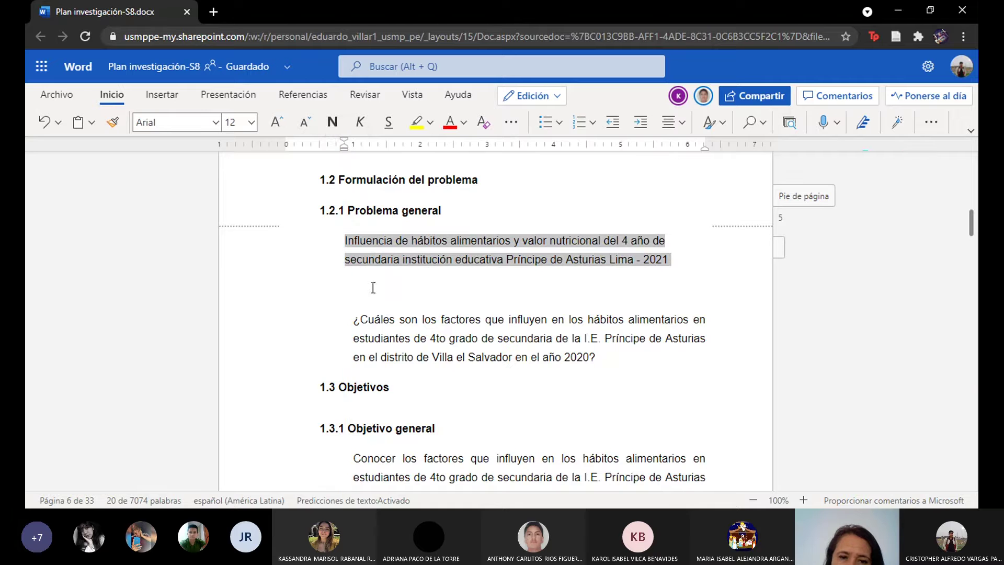
{"action": "left_click", "coordinate": [369, 305]}
{"action": "left_click", "coordinate": [391, 313]}
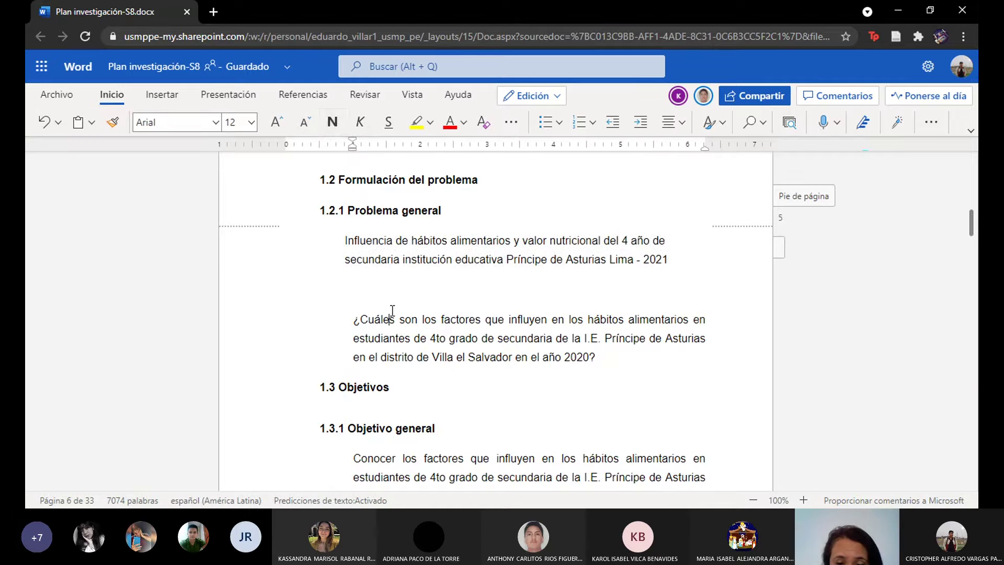
Step: Delete the empty line between the pasted title and the question under "1.2.1 Problema general"
{"action": "left_click", "coordinate": [365, 302]}
{"action": "key", "text": "BackSpace"}
{"action": "key", "text": "BackSpace"}
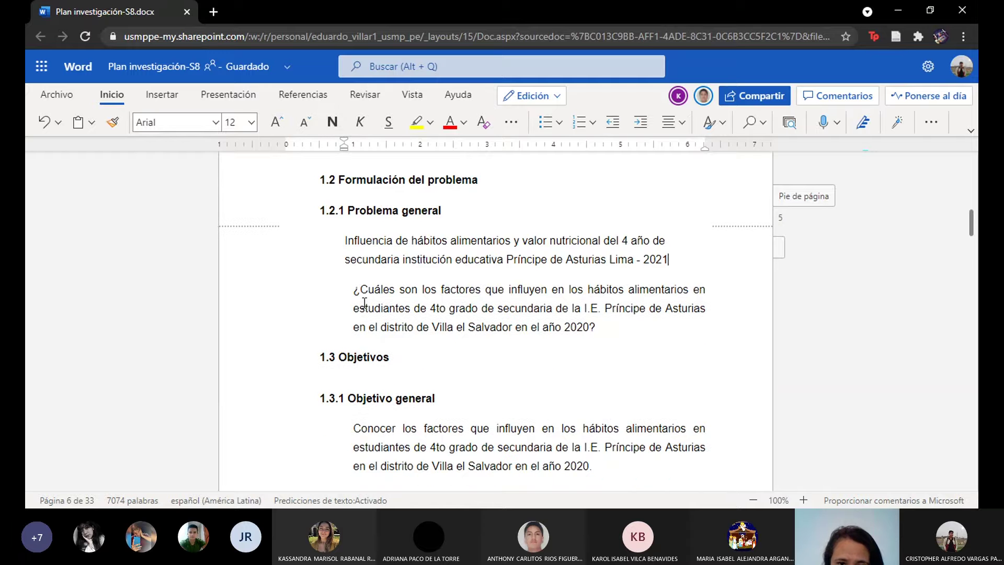
{"action": "left_click", "coordinate": [609, 350]}
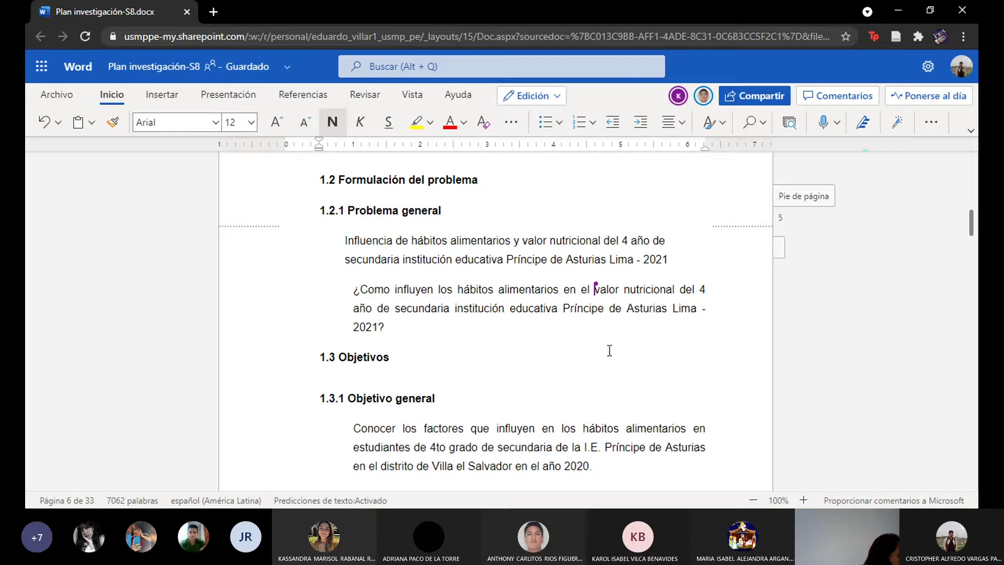
Step: Delete the pasted title and its line above the question "¿Como influyen los hábitos alimentarios…", leaving only the question under "1.2.1 Problema general"
{"action": "left_click", "coordinate": [678, 258]}
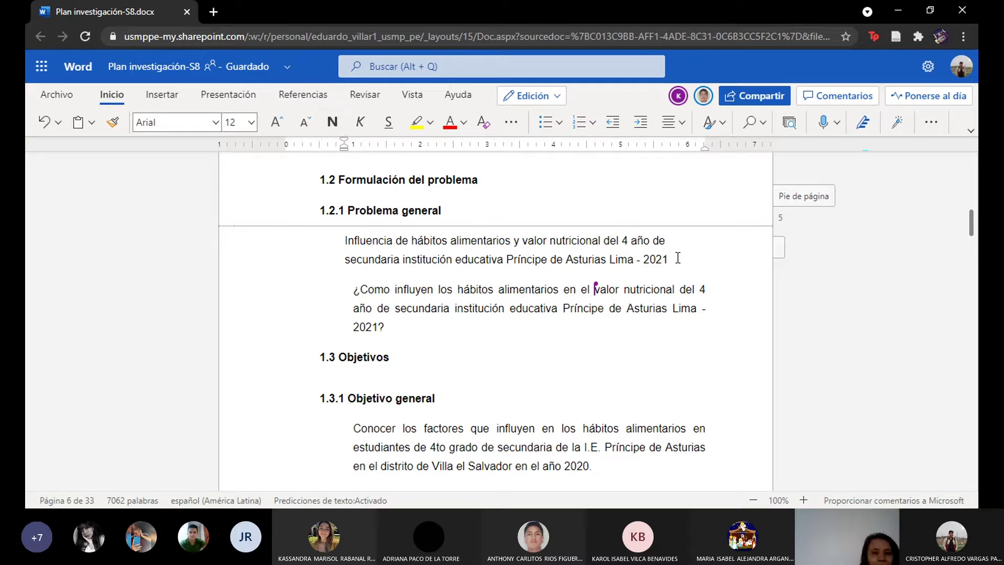
{"action": "key", "text": "BackSpace"}
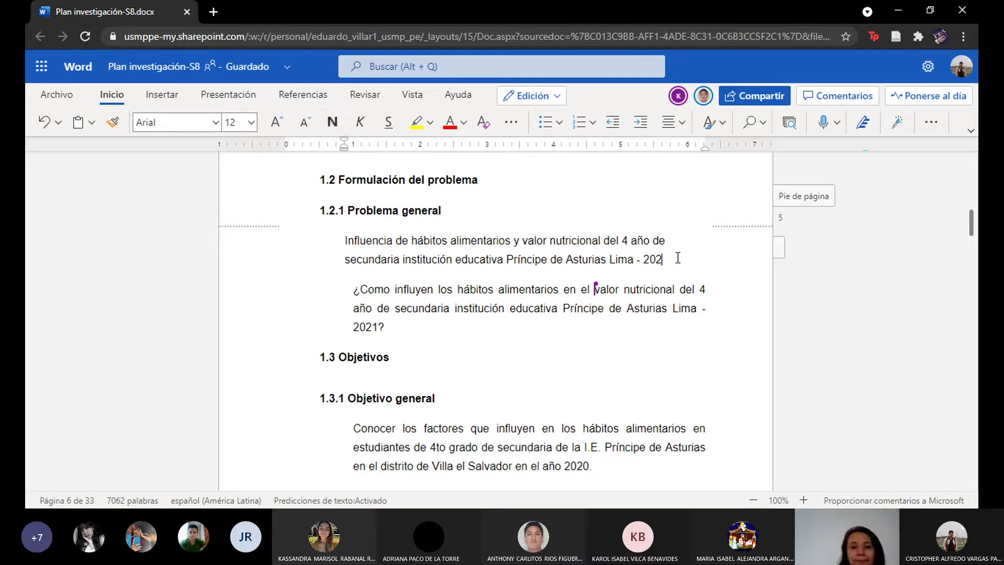
{"action": "key", "text": "BackSpace"}
{"action": "key", "text": "BackSpace"}
{"action": "key", "text": "BackSpace"}
{"action": "key", "text": "BackSpace"}
{"action": "key", "text": "BackSpace"}
{"action": "key", "text": "BackSpace"}
{"action": "key", "text": "BackSpace"}
{"action": "key", "text": "BackSpace"}
{"action": "key", "text": "BackSpace"}
{"action": "key", "text": "BackSpace"}
{"action": "key", "text": "BackSpace"}
{"action": "key", "text": "BackSpace"}
{"action": "key", "text": "BackSpace"}
{"action": "key", "text": "BackSpace"}
{"action": "key", "text": "BackSpace"}
{"action": "key", "text": "BackSpace"}
{"action": "key", "text": "BackSpace"}
{"action": "key", "text": "BackSpace"}
{"action": "key", "text": "BackSpace"}
{"action": "key", "text": "BackSpace"}
{"action": "key", "text": "BackSpace"}
{"action": "key", "text": "BackSpace"}
{"action": "key", "text": "BackSpace"}
{"action": "key", "text": "BackSpace"}
{"action": "key", "text": "BackSpace"}
{"action": "key", "text": "BackSpace"}
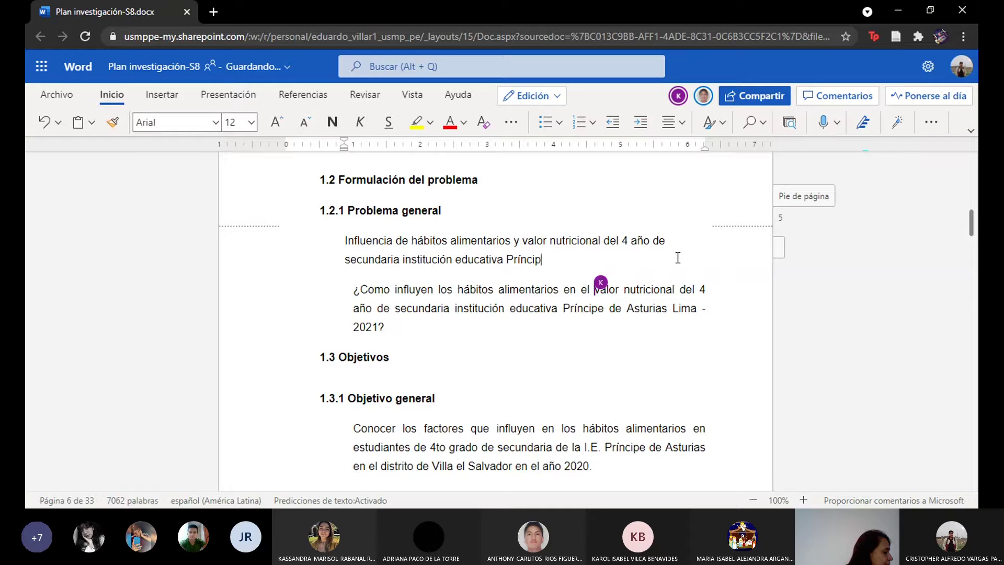
{"action": "key", "text": "BackSpace"}
{"action": "key", "text": "BackSpace"}
{"action": "key", "text": "BackSpace"}
{"action": "key", "text": "BackSpace"}
{"action": "key", "text": "BackSpace"}
{"action": "key", "text": "BackSpace"}
{"action": "key", "text": "BackSpace"}
{"action": "key", "text": "BackSpace"}
{"action": "key", "text": "BackSpace"}
{"action": "key", "text": "BackSpace"}
{"action": "key", "text": "BackSpace"}
{"action": "key", "text": "BackSpace"}
{"action": "key", "text": "BackSpace"}
{"action": "key", "text": "BackSpace"}
{"action": "key", "text": "BackSpace"}
{"action": "key", "text": "BackSpace"}
{"action": "key", "text": "BackSpace"}
{"action": "key", "text": "BackSpace"}
{"action": "key", "text": "BackSpace"}
{"action": "key", "text": "BackSpace"}
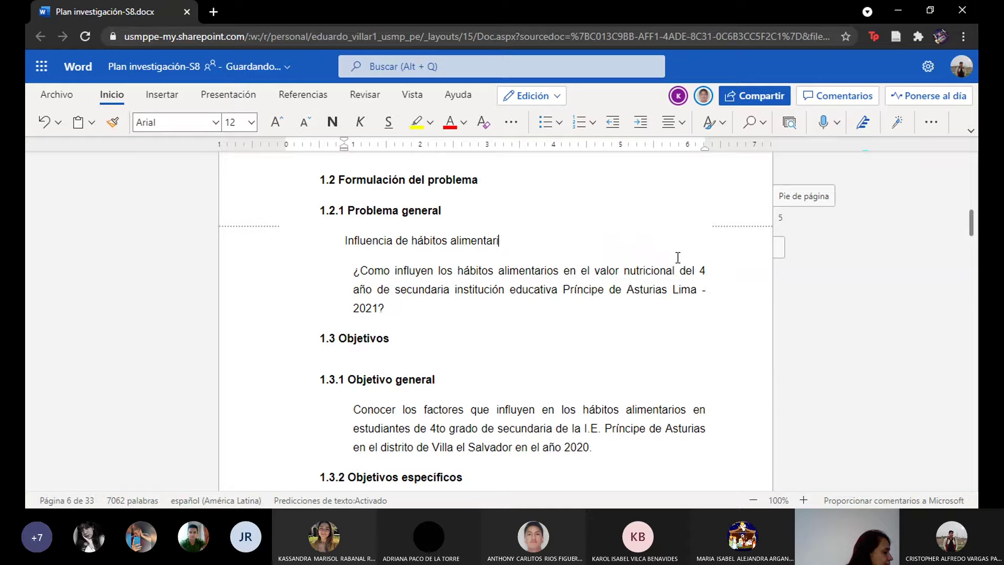
{"action": "key", "text": "BackSpace"}
{"action": "key", "text": "BackSpace"}
{"action": "key", "text": "BackSpace"}
{"action": "key", "text": "BackSpace"}
{"action": "key", "text": "BackSpace"}
{"action": "key", "text": "BackSpace"}
{"action": "key", "text": "BackSpace"}
{"action": "key", "text": "BackSpace"}
{"action": "key", "text": "BackSpace"}
{"action": "key", "text": "BackSpace"}
{"action": "key", "text": "BackSpace"}
{"action": "key", "text": "BackSpace"}
{"action": "key", "text": "BackSpace"}
{"action": "key", "text": "BackSpace"}
{"action": "key", "text": "BackSpace"}
{"action": "key", "text": "BackSpace"}
{"action": "key", "text": "BackSpace"}
{"action": "key", "text": "BackSpace"}
{"action": "key", "text": "BackSpace"}
{"action": "key", "text": "BackSpace"}
{"action": "key", "text": "BackSpace"}
{"action": "key", "text": "BackSpace"}
{"action": "key", "text": "BackSpace"}
{"action": "key", "text": "BackSpace"}
{"action": "key", "text": "BackSpace"}
{"action": "key", "text": "BackSpace"}
{"action": "key", "text": "BackSpace"}
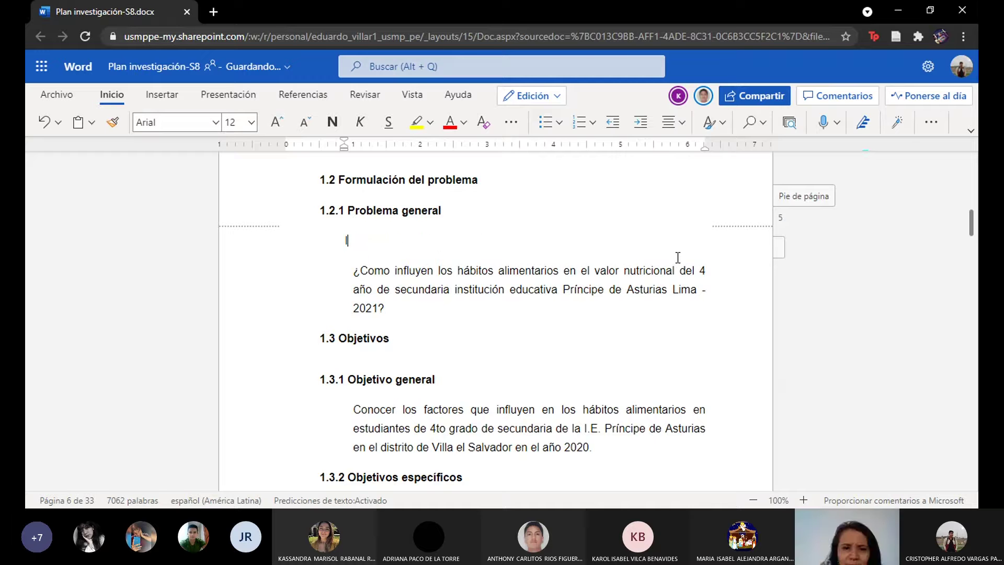
{"action": "key", "text": "BackSpace"}
{"action": "key", "text": "BackSpace"}
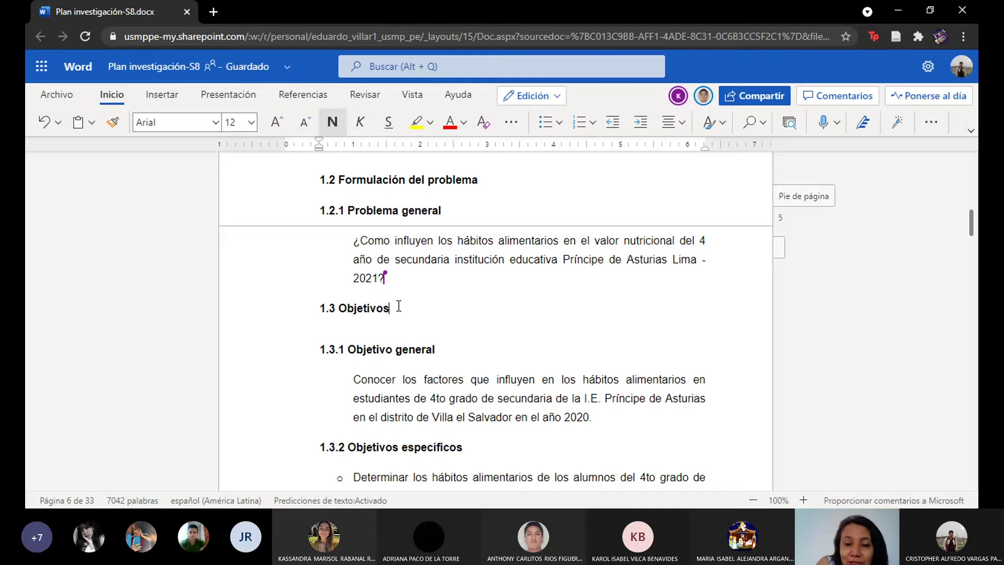
Step: Look through the document from the objectives in section 1.3 to the hypothesis and variables sections of Chapter III
{"action": "left_click", "coordinate": [398, 307]}
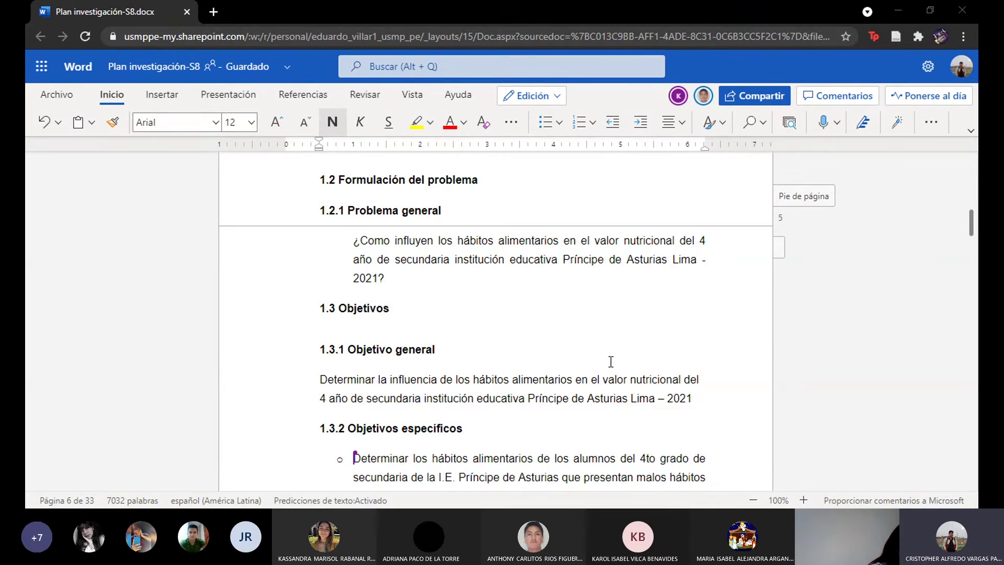
{"action": "scroll", "coordinate": [611, 361], "scroll_direction": "down", "scroll_amount": 15}
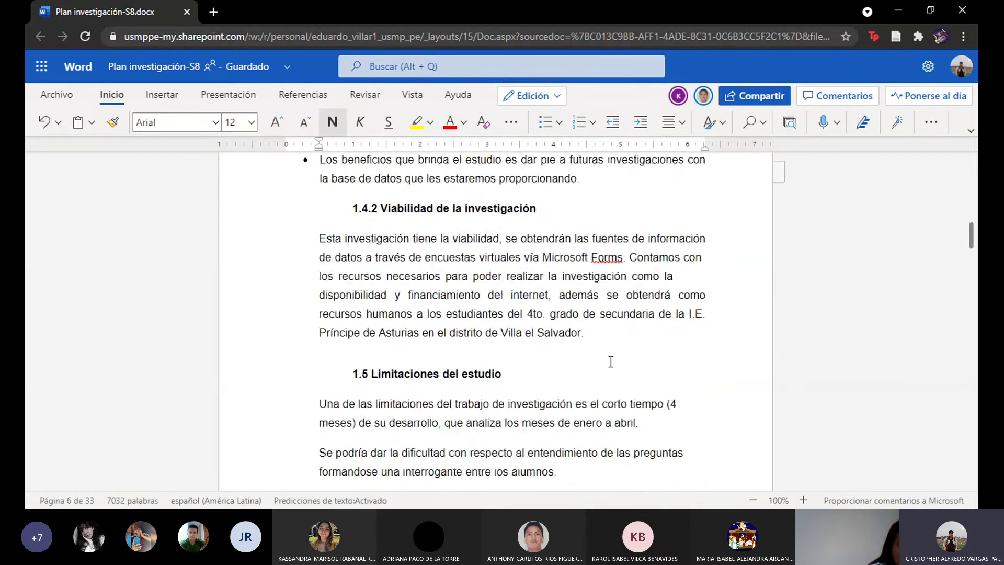
{"action": "scroll", "coordinate": [611, 361], "scroll_direction": "down", "scroll_amount": 20}
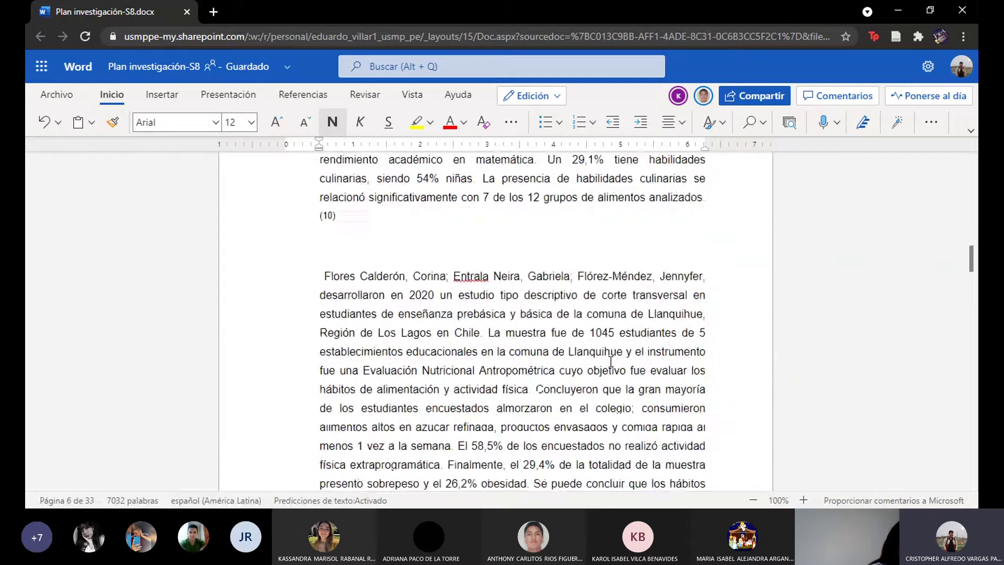
{"action": "scroll", "coordinate": [611, 361], "scroll_direction": "down", "scroll_amount": 20}
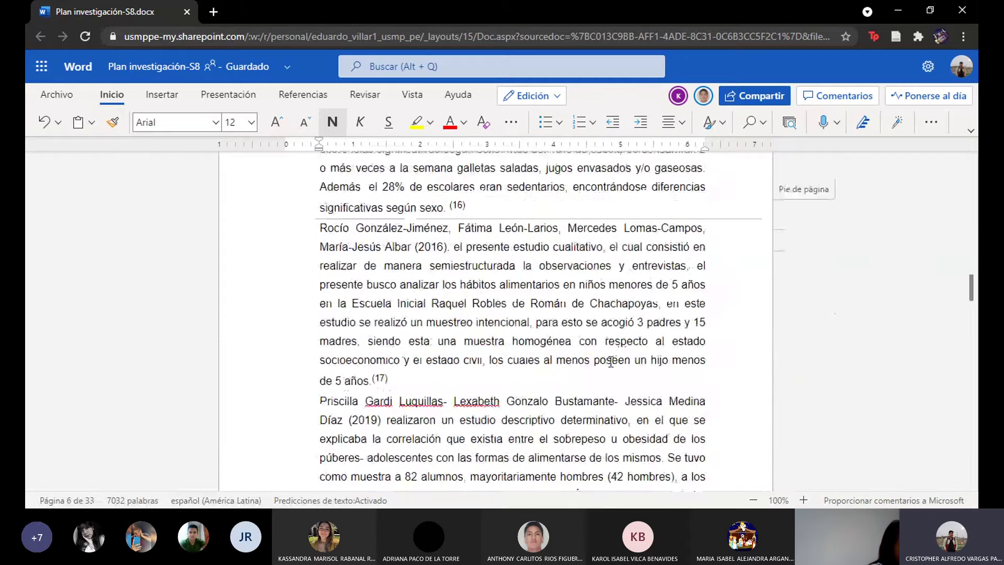
{"action": "scroll", "coordinate": [611, 361], "scroll_direction": "down", "scroll_amount": 20}
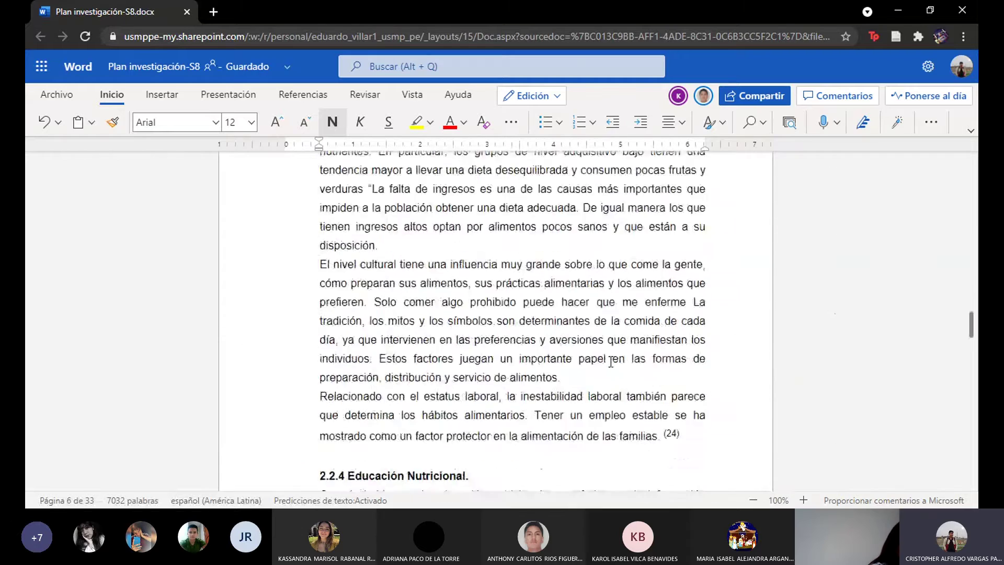
{"action": "scroll", "coordinate": [611, 361], "scroll_direction": "down", "scroll_amount": 20}
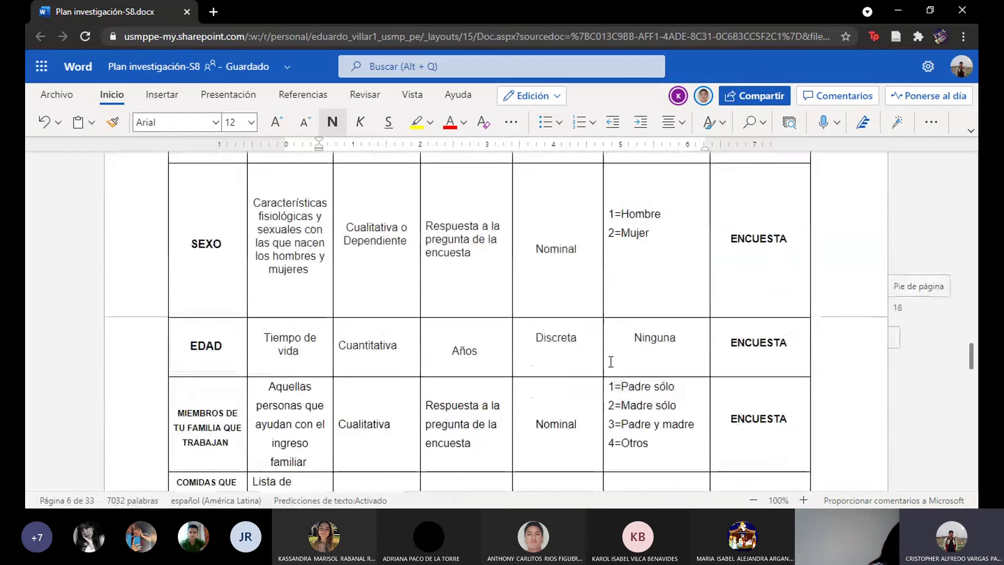
{"action": "scroll", "coordinate": [611, 361], "scroll_direction": "up", "scroll_amount": 1}
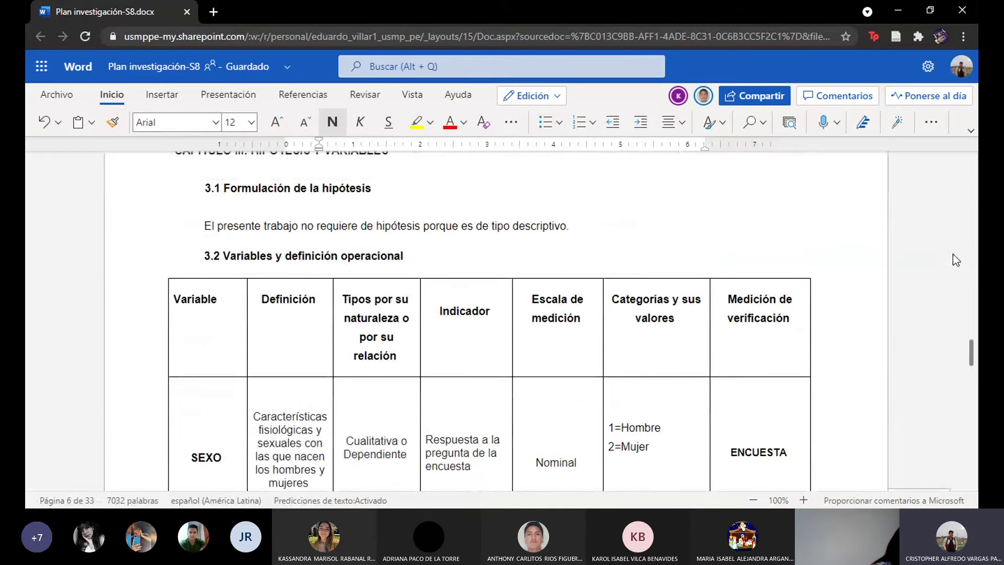
Step: Examine the table under "3.2 Variables y definición operacional", from the "SEXO" row to "QUIÉN SUELE PREPARAR LAS COMIDAS EN TU CASA"
{"action": "scroll", "coordinate": [643, 355], "scroll_direction": "down", "scroll_amount": 12}
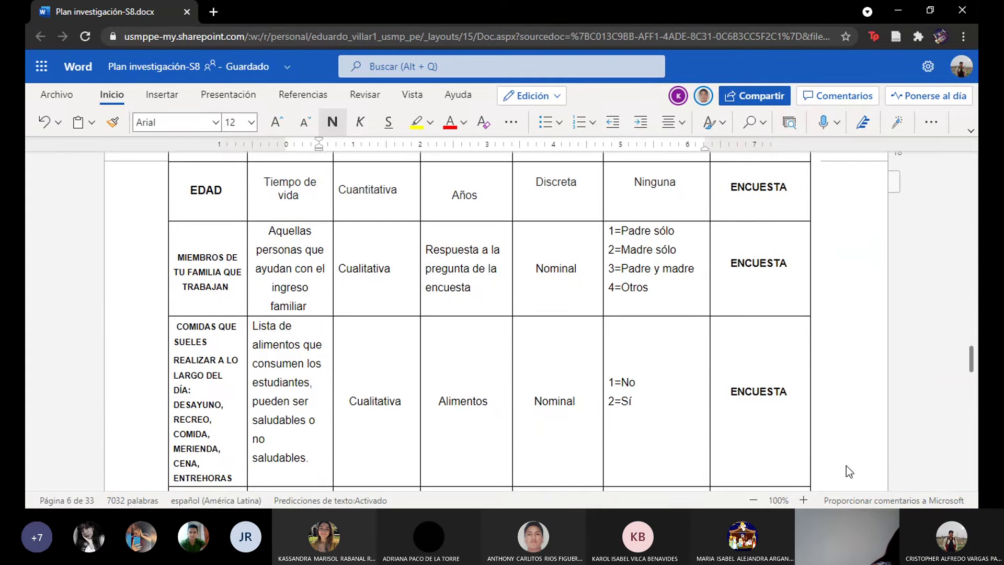
{"action": "right_click", "coordinate": [588, 403]}
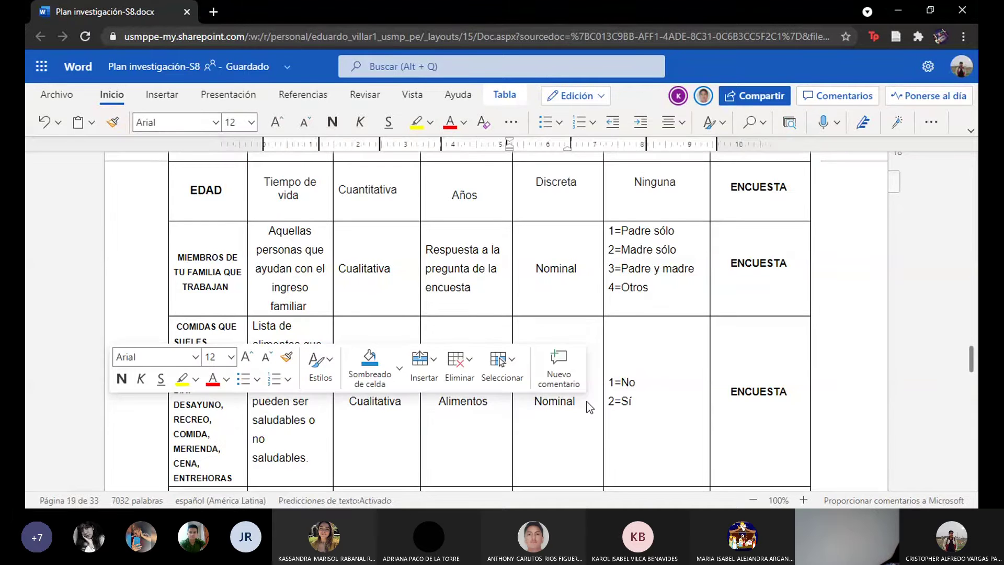
{"action": "left_click", "coordinate": [588, 404]}
{"action": "scroll", "coordinate": [587, 402], "scroll_direction": "down", "scroll_amount": 3}
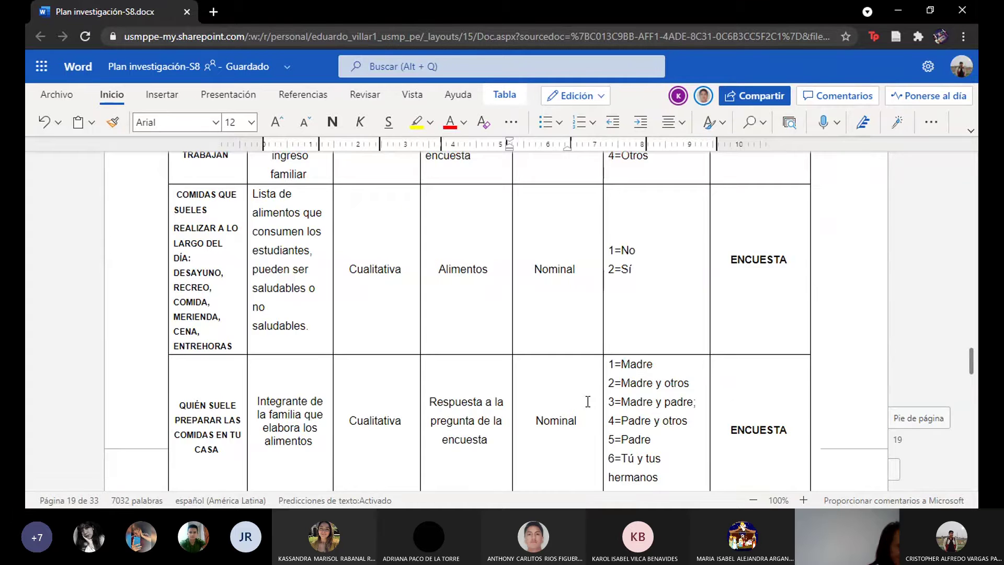
{"action": "scroll", "coordinate": [587, 401], "scroll_direction": "down", "scroll_amount": 1}
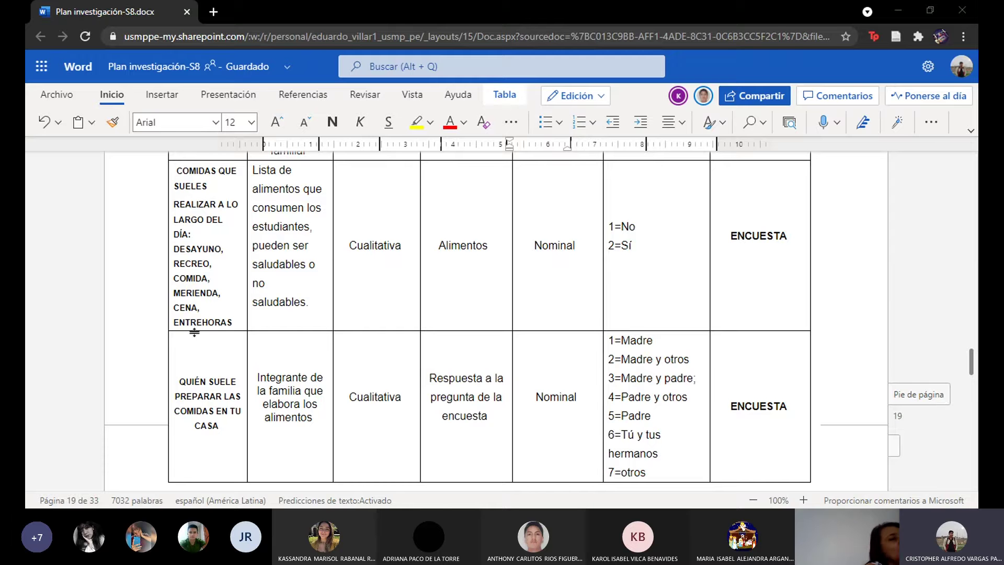
{"action": "left_click", "coordinate": [218, 381]}
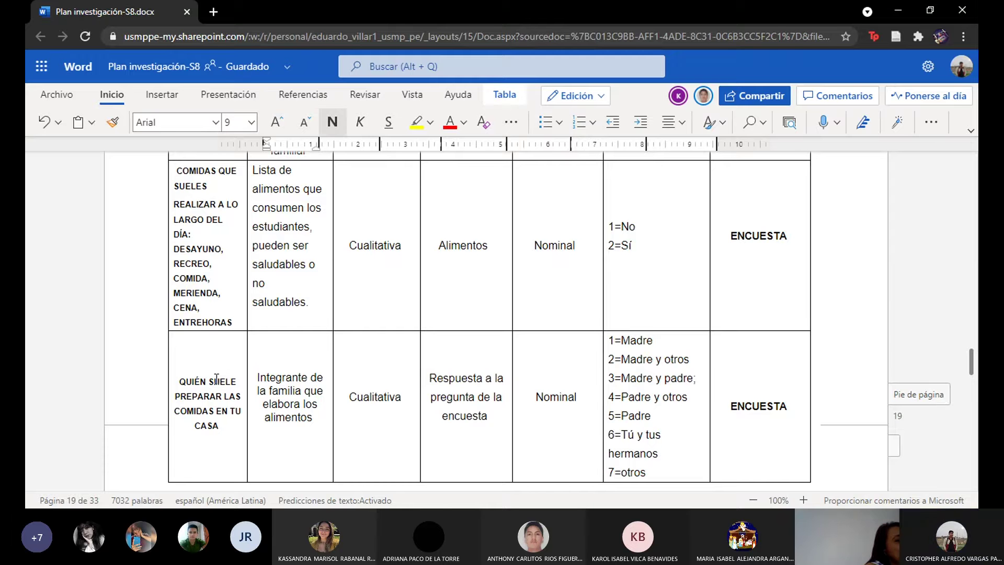
{"action": "scroll", "coordinate": [217, 381], "scroll_direction": "up", "scroll_amount": 10}
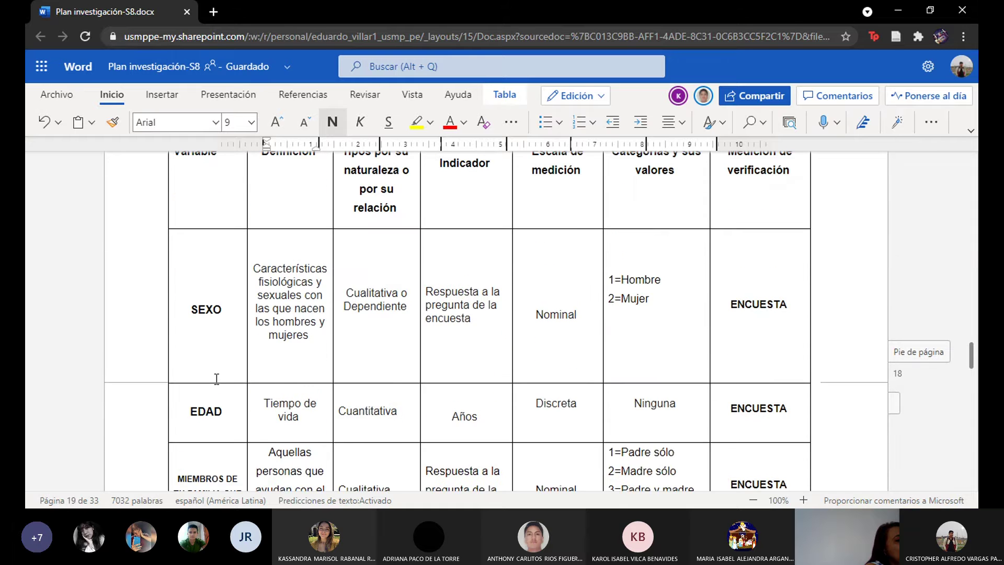
{"action": "scroll", "coordinate": [217, 378], "scroll_direction": "down", "scroll_amount": 10}
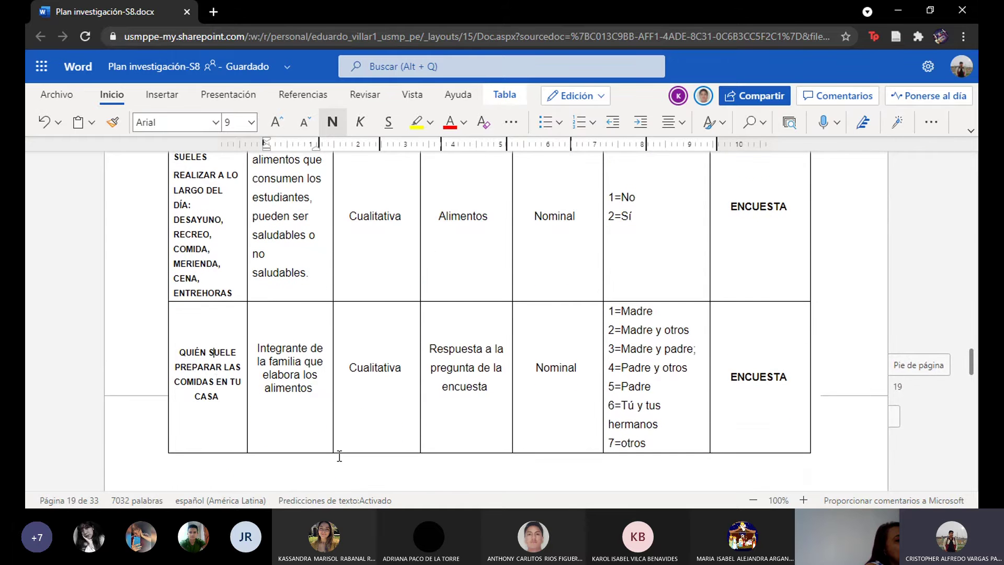
Step: Find the annexes and examine the questionnaire on adolescents' eating habits under "Anexo 2: Instrumento"
{"action": "scroll", "coordinate": [340, 456], "scroll_direction": "down", "scroll_amount": 15}
{"action": "scroll", "coordinate": [339, 456], "scroll_direction": "down", "scroll_amount": 15}
{"action": "scroll", "coordinate": [339, 456], "scroll_direction": "up", "scroll_amount": 10}
{"action": "scroll", "coordinate": [340, 459], "scroll_direction": "down", "scroll_amount": 15}
{"action": "scroll", "coordinate": [340, 459], "scroll_direction": "down", "scroll_amount": 20}
{"action": "scroll", "coordinate": [339, 456], "scroll_direction": "down", "scroll_amount": 8}
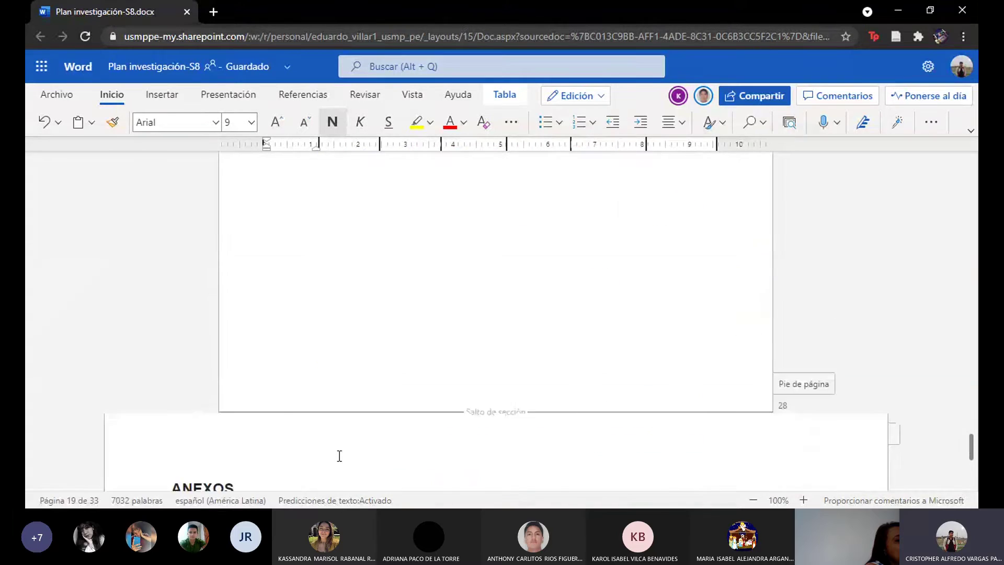
{"action": "scroll", "coordinate": [340, 456], "scroll_direction": "up", "scroll_amount": 6}
{"action": "scroll", "coordinate": [340, 455], "scroll_direction": "down", "scroll_amount": 12}
{"action": "scroll", "coordinate": [338, 456], "scroll_direction": "up", "scroll_amount": 3}
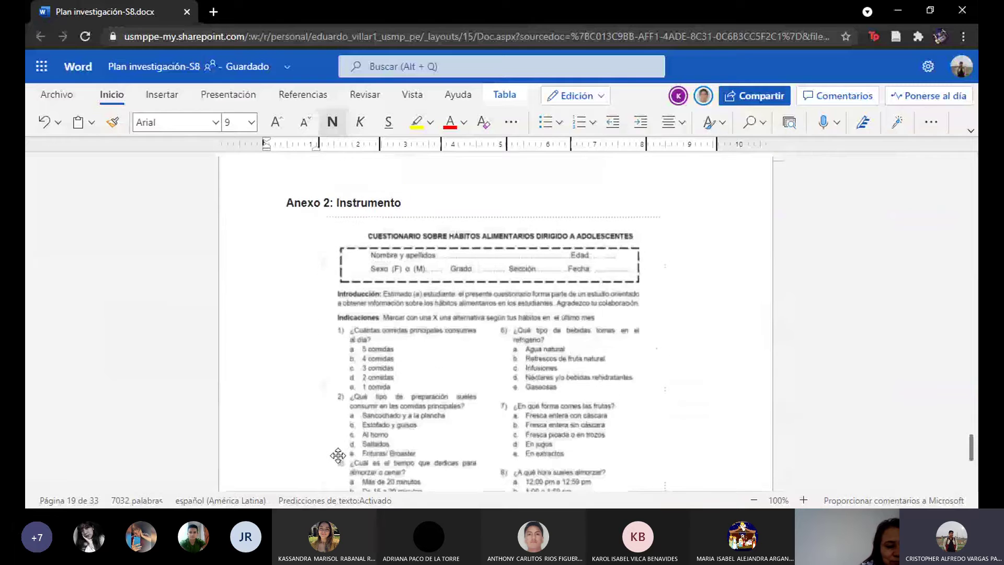
{"action": "scroll", "coordinate": [337, 455], "scroll_direction": "down", "scroll_amount": 3}
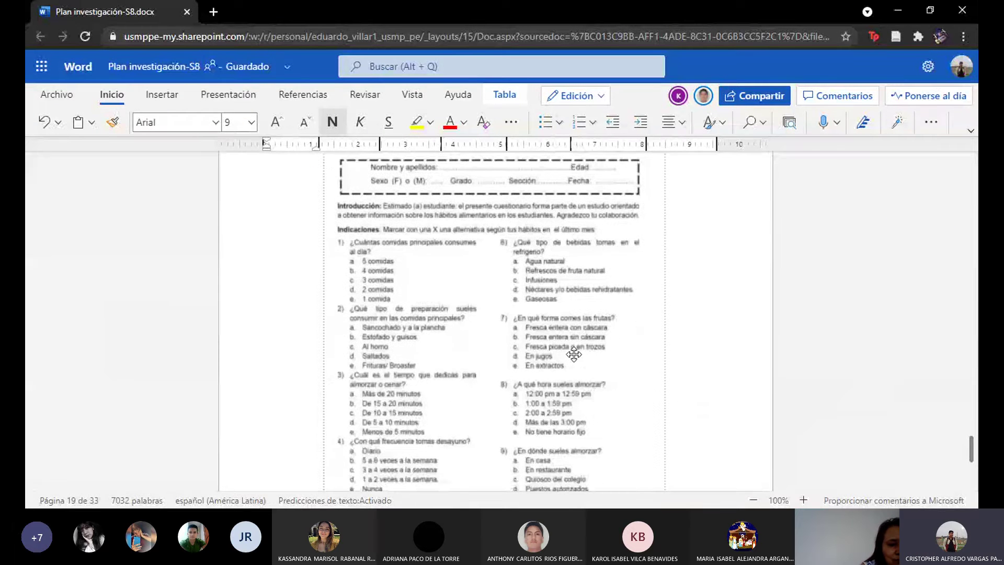
{"action": "scroll", "coordinate": [573, 355], "scroll_direction": "up", "scroll_amount": 2}
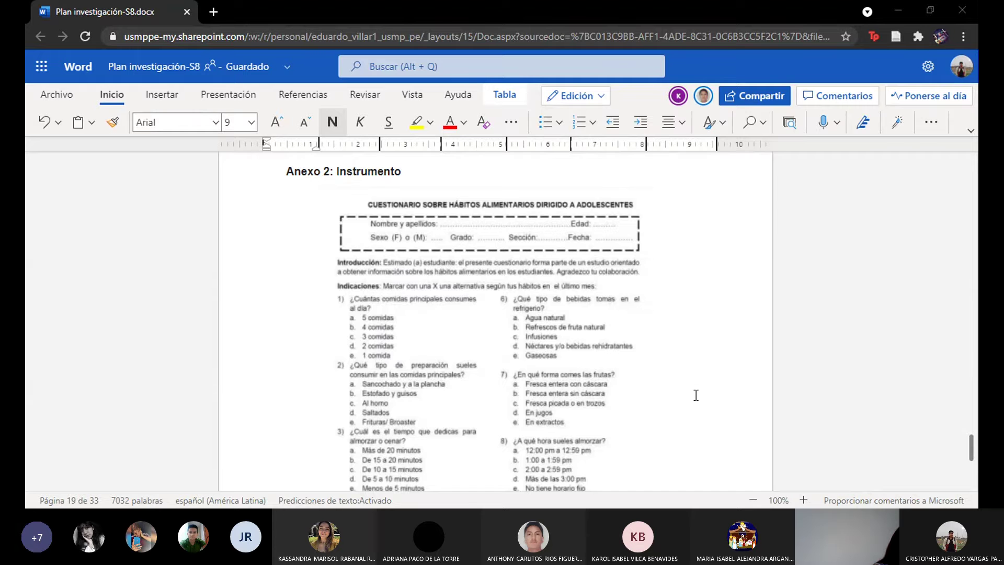
{"action": "scroll", "coordinate": [695, 392], "scroll_direction": "down", "scroll_amount": 5}
{"action": "scroll", "coordinate": [695, 385], "scroll_direction": "up", "scroll_amount": 10}
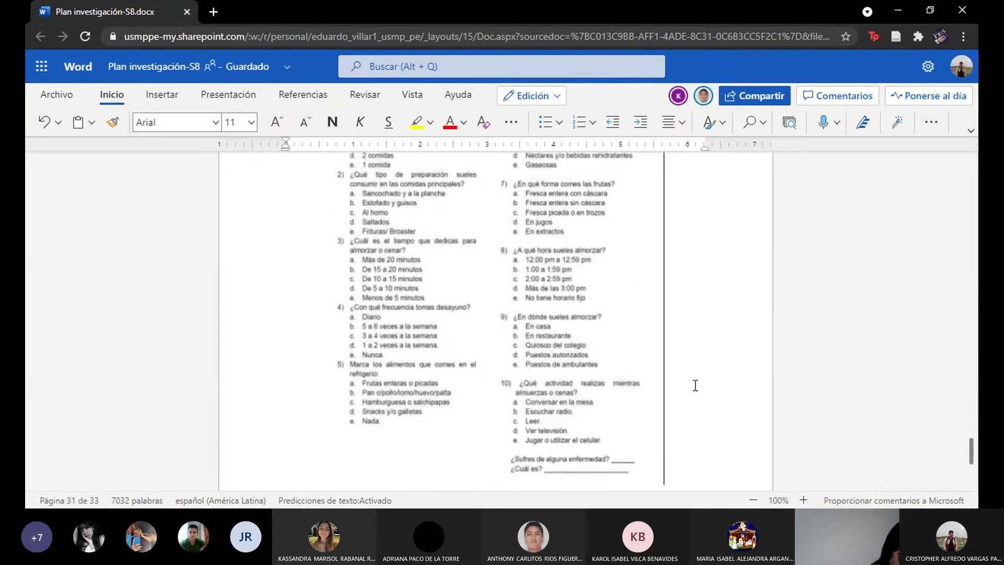
{"action": "scroll", "coordinate": [723, 456], "scroll_direction": "up", "scroll_amount": 5}
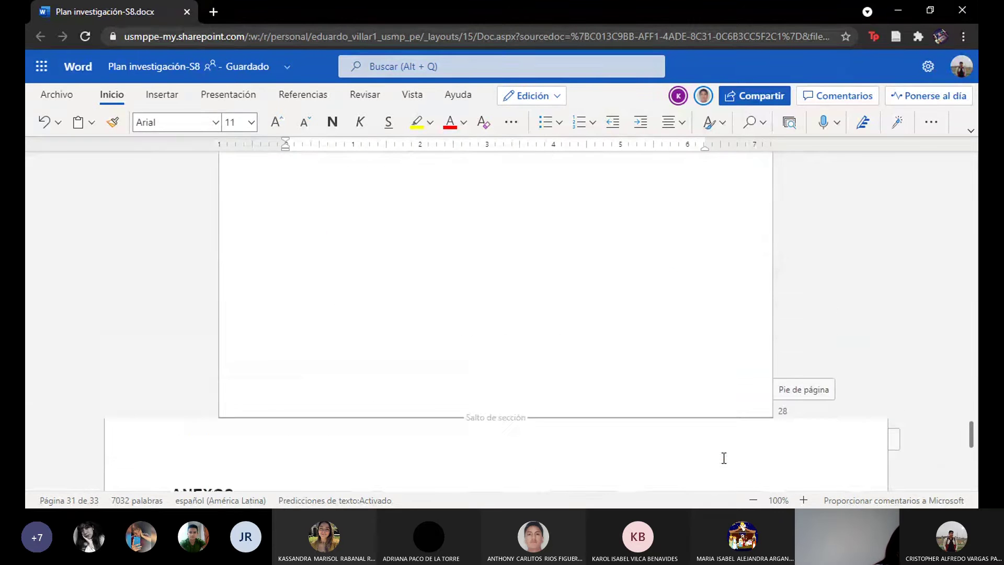
Step: Return from the annexes to the variables table under "3.2 Variables y definición operacional"
{"action": "scroll", "coordinate": [722, 459], "scroll_direction": "up", "scroll_amount": 20}
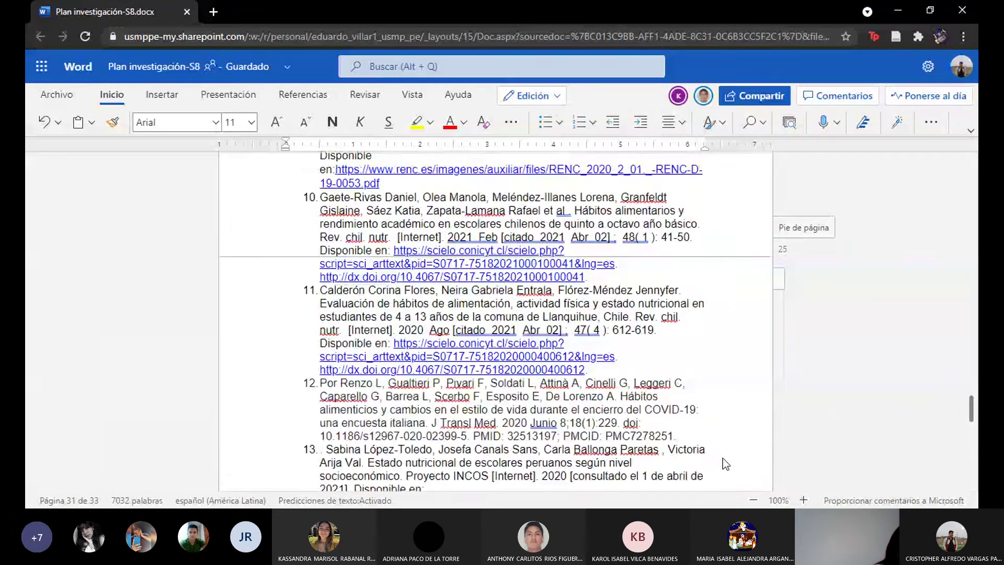
{"action": "scroll", "coordinate": [722, 463], "scroll_direction": "up", "scroll_amount": 20}
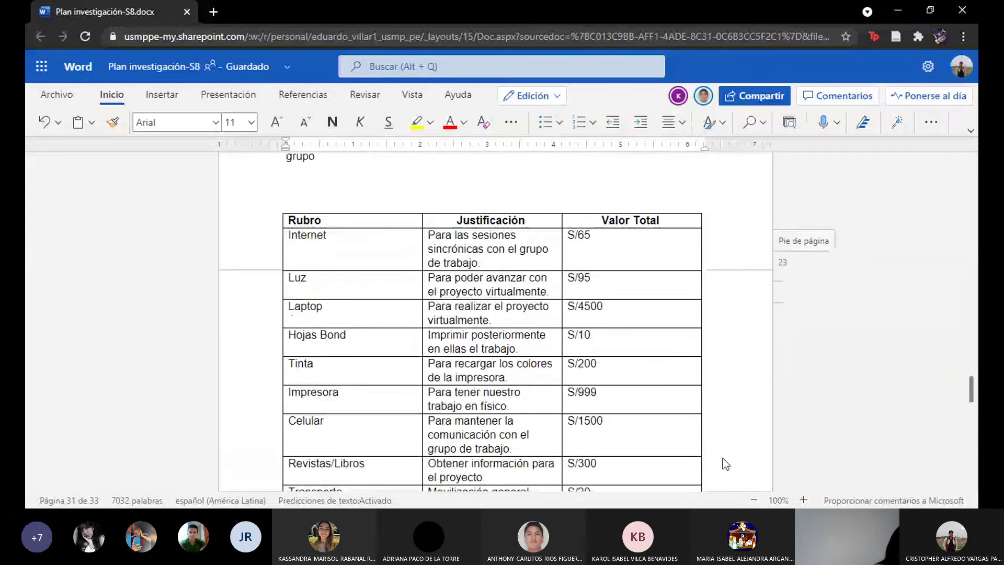
{"action": "scroll", "coordinate": [722, 464], "scroll_direction": "up", "scroll_amount": 20}
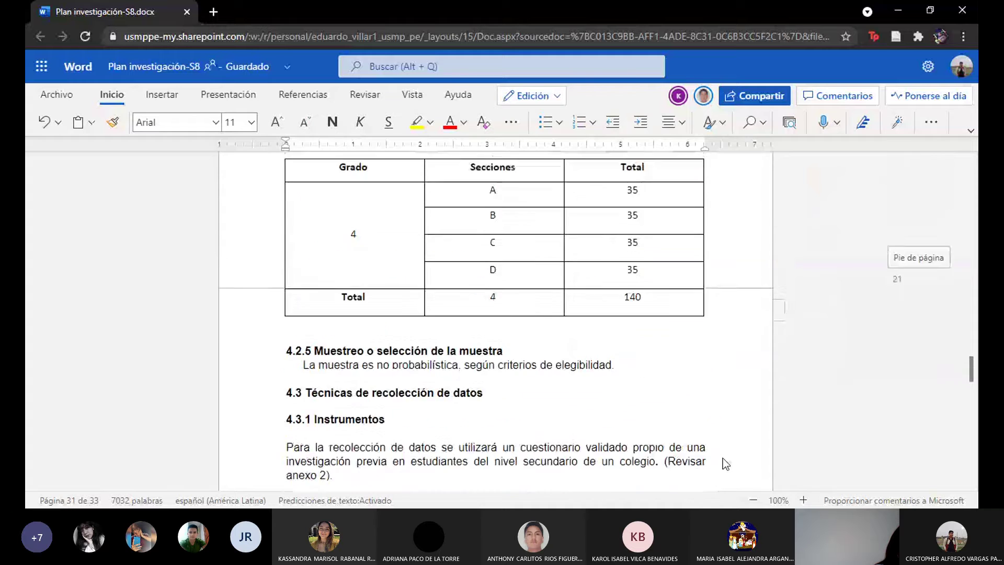
{"action": "scroll", "coordinate": [722, 458], "scroll_direction": "up", "scroll_amount": 20}
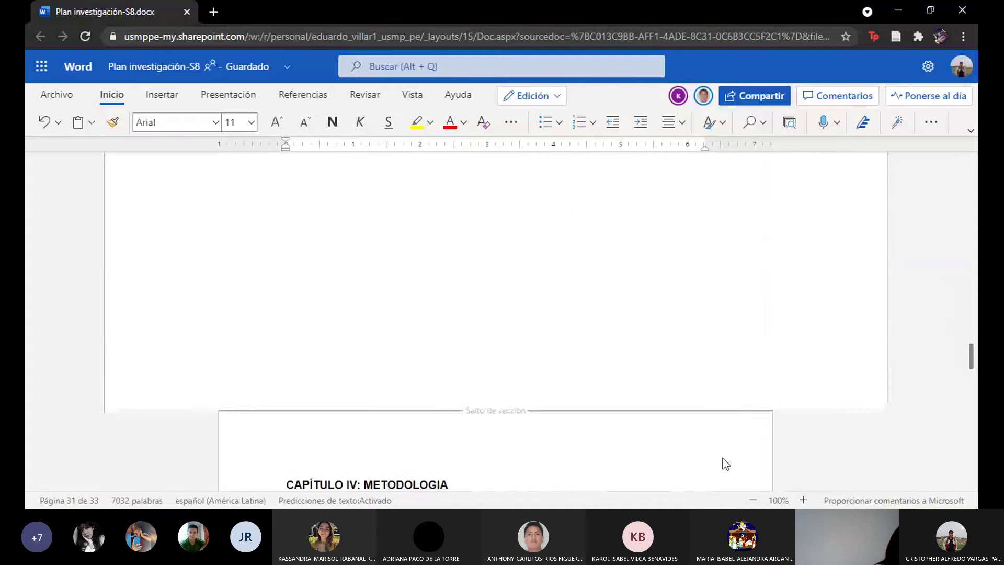
{"action": "scroll", "coordinate": [723, 458], "scroll_direction": "up", "scroll_amount": 20}
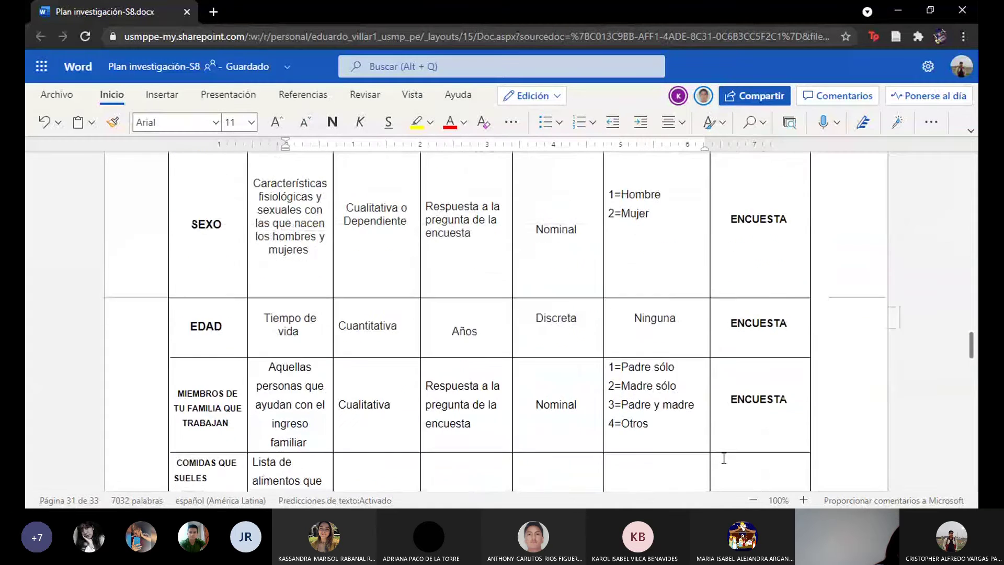
{"action": "scroll", "coordinate": [723, 458], "scroll_direction": "down", "scroll_amount": 1}
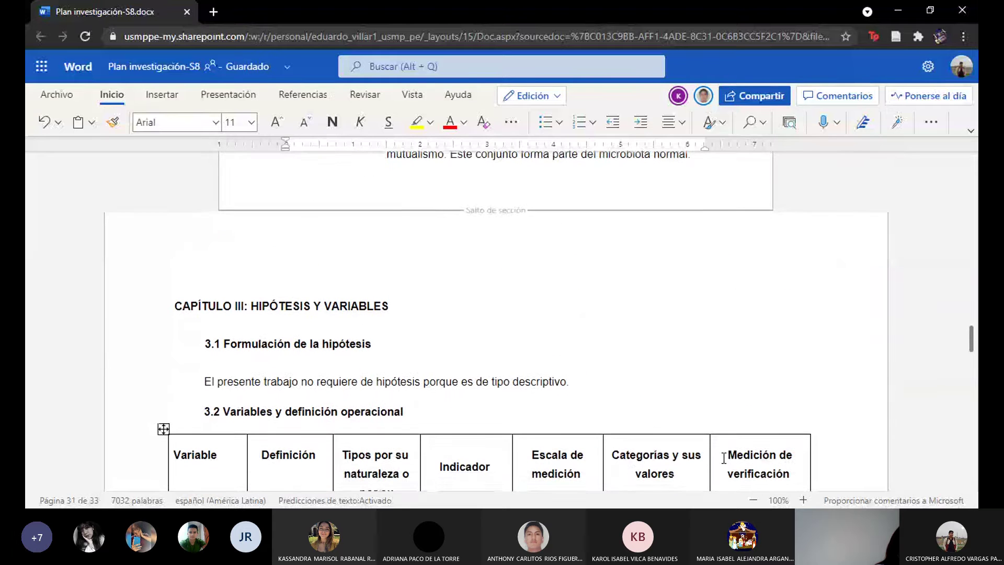
{"action": "scroll", "coordinate": [723, 457], "scroll_direction": "down", "scroll_amount": 9}
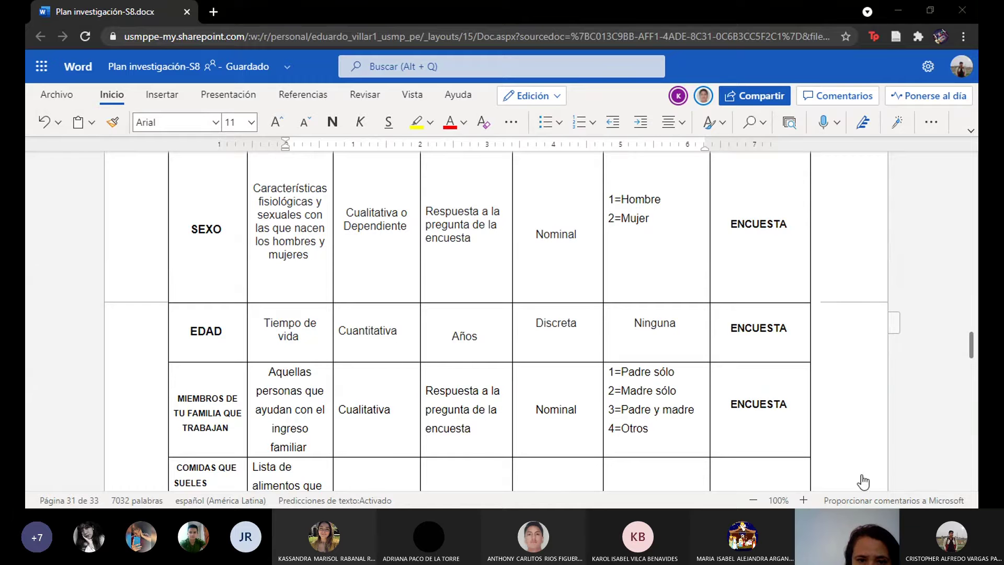
Step: Examine the variables table's column headings and its rows from "SEXO" to "QUIÉN SUELE PREPARAR LAS COMIDAS EN TU CASA"
{"action": "left_click", "coordinate": [622, 329]}
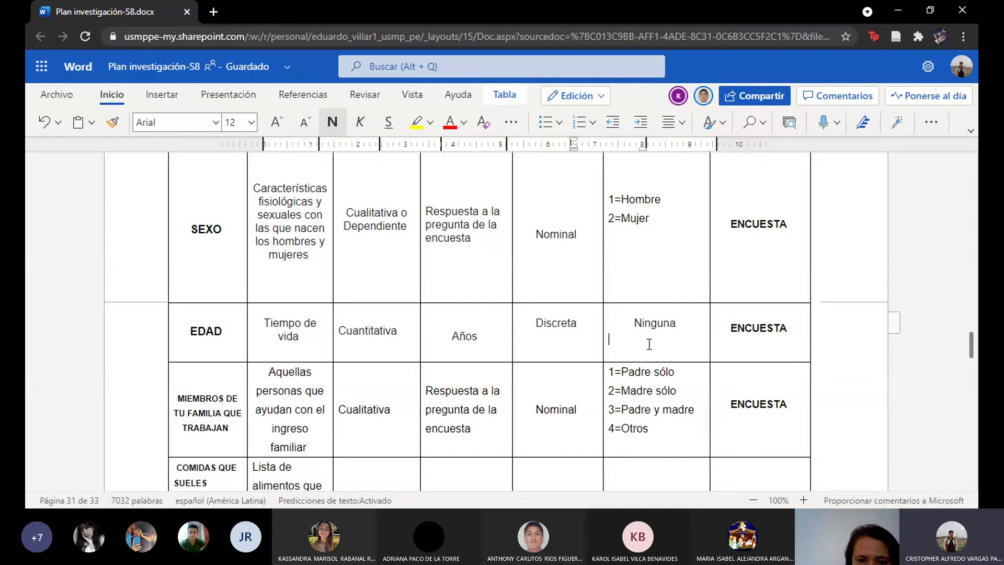
{"action": "scroll", "coordinate": [623, 328], "scroll_direction": "up", "scroll_amount": 5}
{"action": "scroll", "coordinate": [622, 328], "scroll_direction": "down", "scroll_amount": 4}
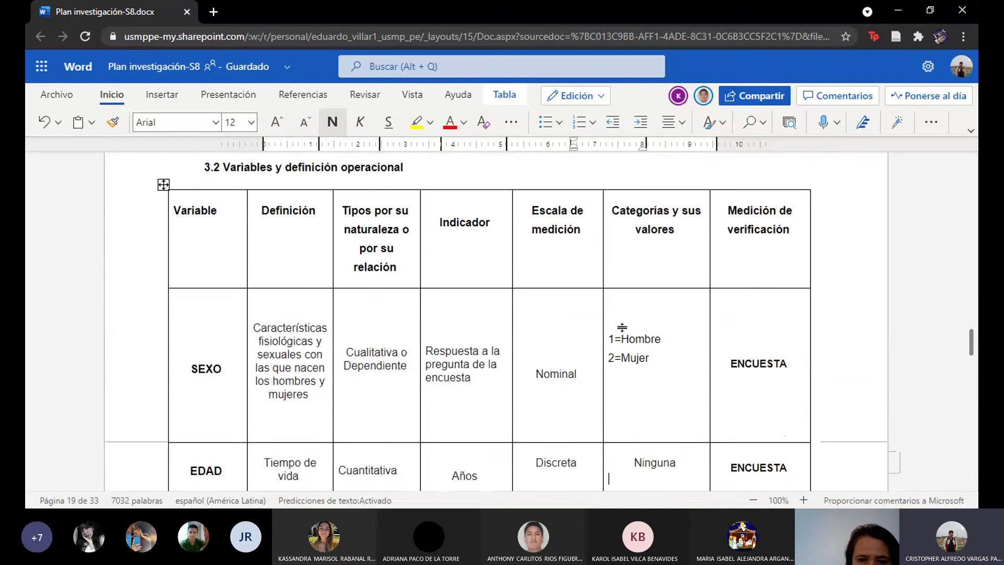
{"action": "scroll", "coordinate": [321, 416], "scroll_direction": "down", "scroll_amount": 2}
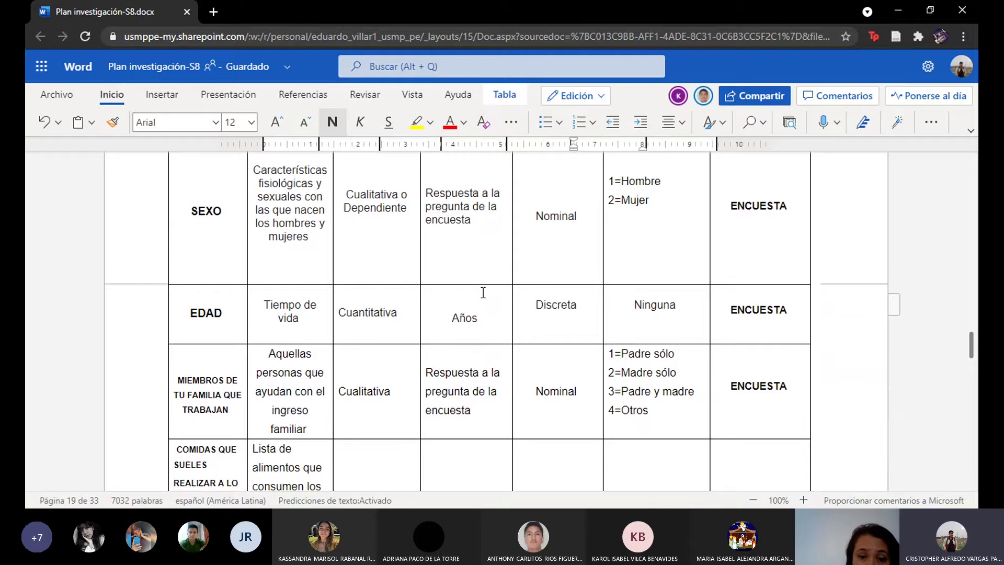
{"action": "scroll", "coordinate": [458, 316], "scroll_direction": "down", "scroll_amount": 2}
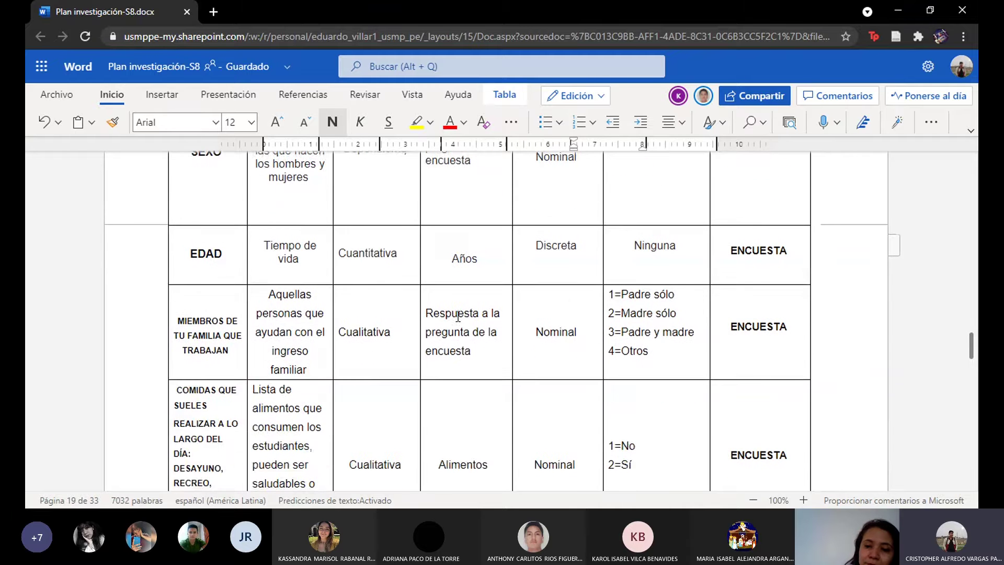
{"action": "scroll", "coordinate": [432, 294], "scroll_direction": "down", "scroll_amount": 2}
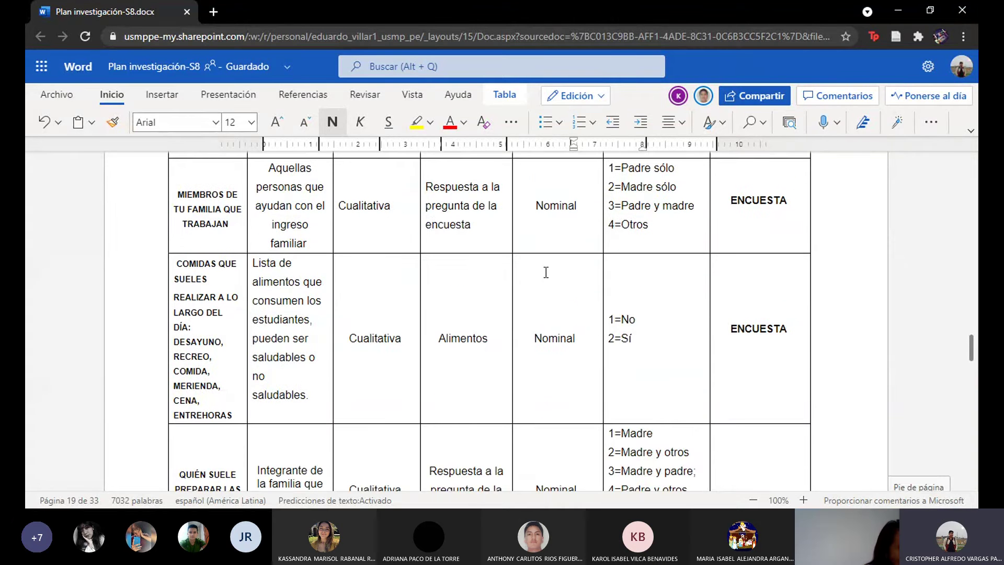
{"action": "scroll", "coordinate": [546, 272], "scroll_direction": "down", "scroll_amount": 1}
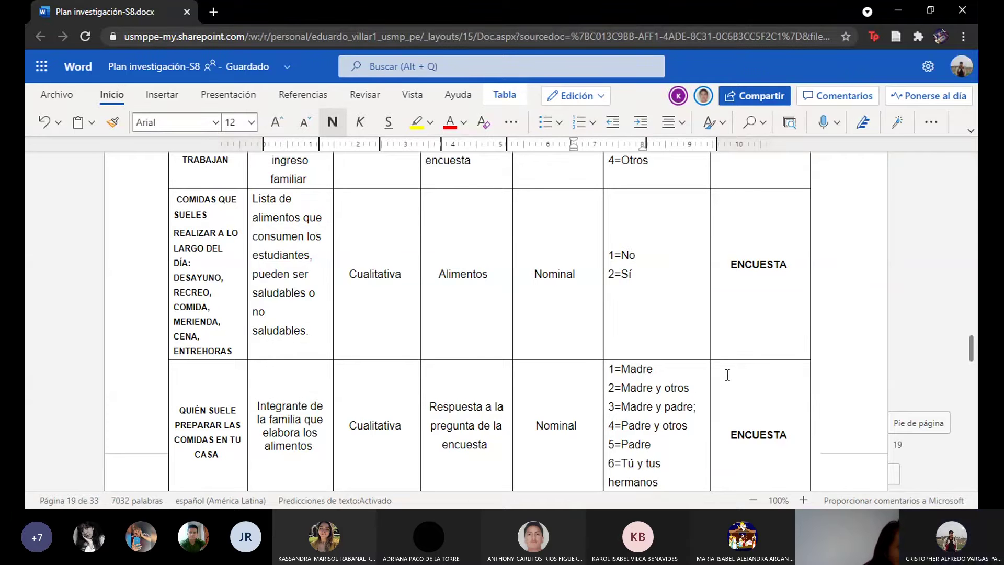
{"action": "scroll", "coordinate": [757, 381], "scroll_direction": "down", "scroll_amount": 1}
{"action": "scroll", "coordinate": [682, 368], "scroll_direction": "up", "scroll_amount": 1}
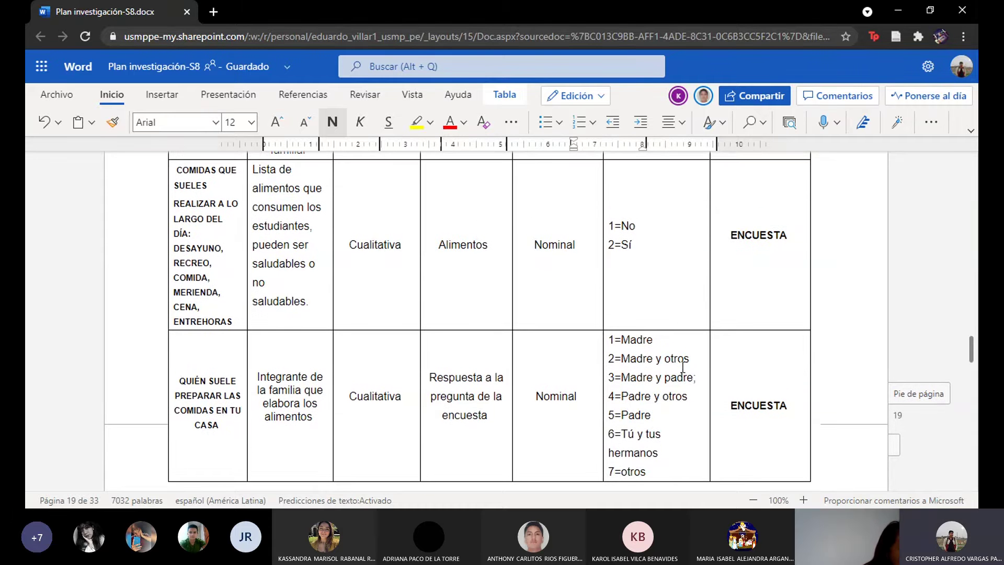
{"action": "scroll", "coordinate": [682, 367], "scroll_direction": "down", "scroll_amount": 1}
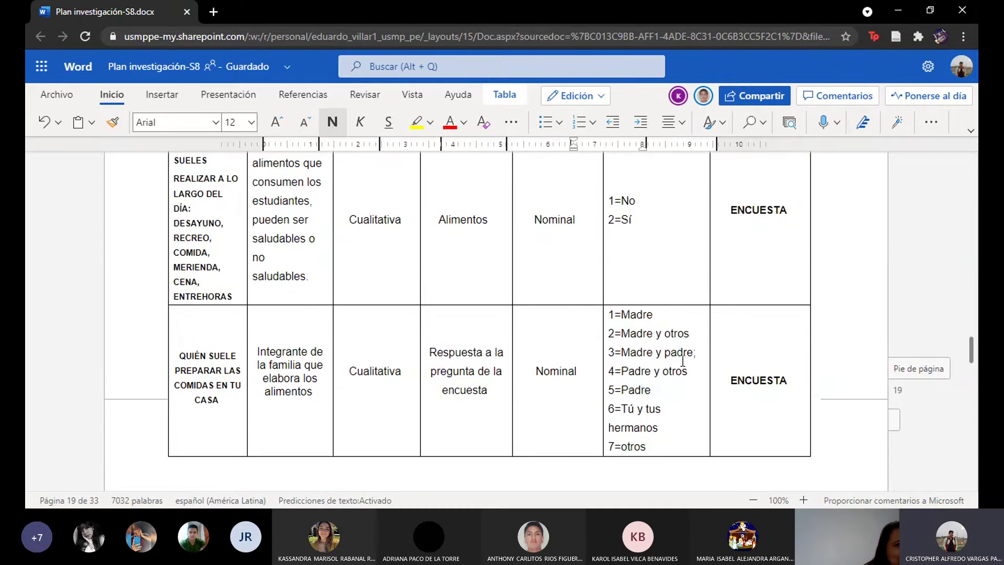
{"action": "scroll", "coordinate": [682, 361], "scroll_direction": "up", "scroll_amount": 1}
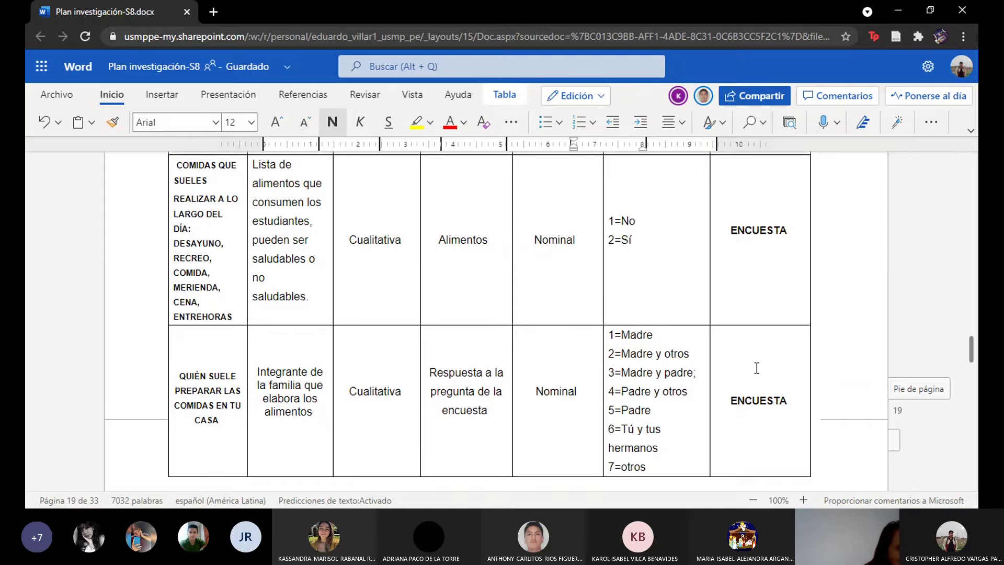
{"action": "scroll", "coordinate": [757, 367], "scroll_direction": "up", "scroll_amount": 1}
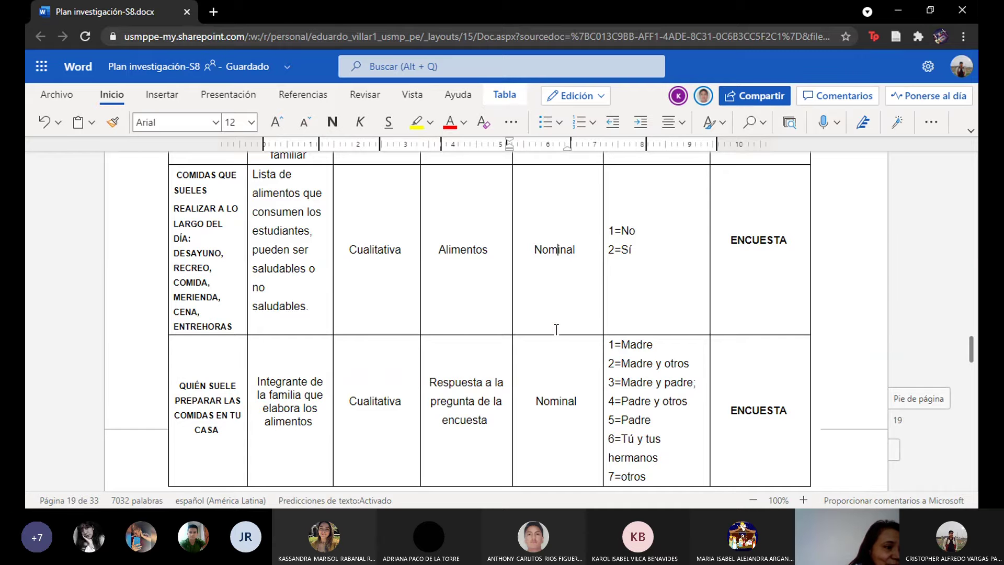
{"action": "scroll", "coordinate": [555, 328], "scroll_direction": "up", "scroll_amount": 6}
{"action": "scroll", "coordinate": [555, 329], "scroll_direction": "up", "scroll_amount": 3}
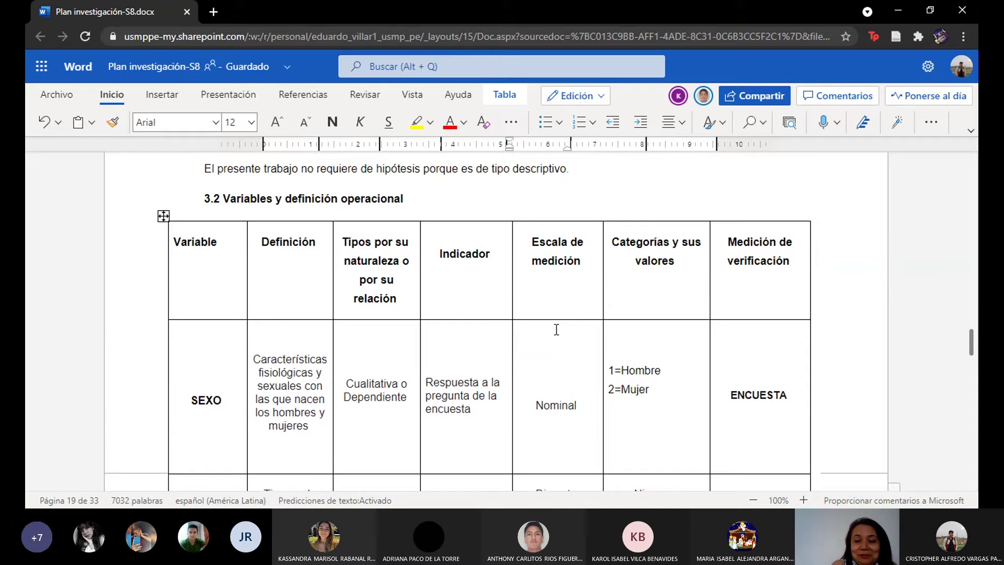
{"action": "scroll", "coordinate": [555, 329], "scroll_direction": "down", "scroll_amount": 4}
{"action": "scroll", "coordinate": [555, 327], "scroll_direction": "down", "scroll_amount": 4}
{"action": "left_click", "coordinate": [556, 322]}
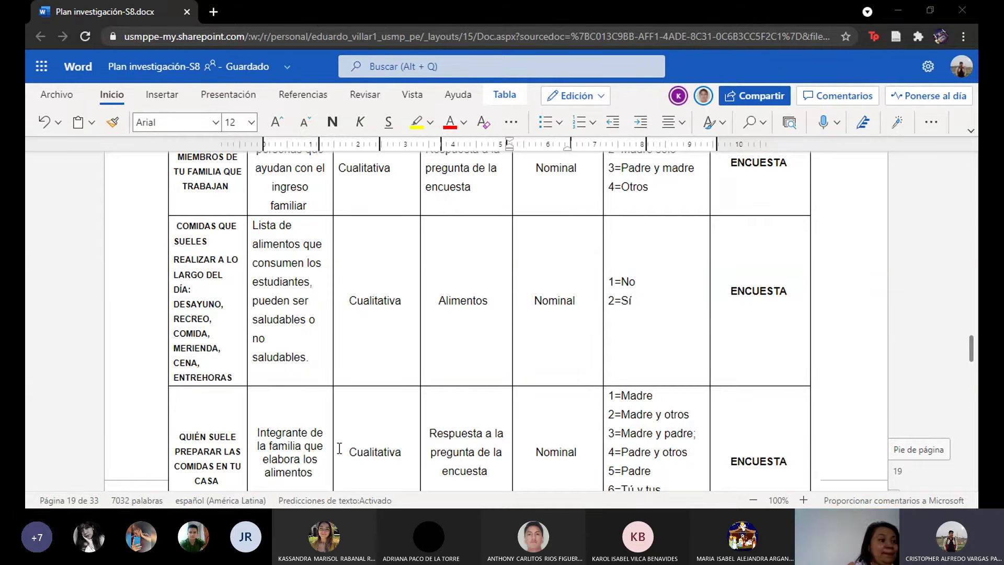
{"action": "left_click", "coordinate": [429, 366]}
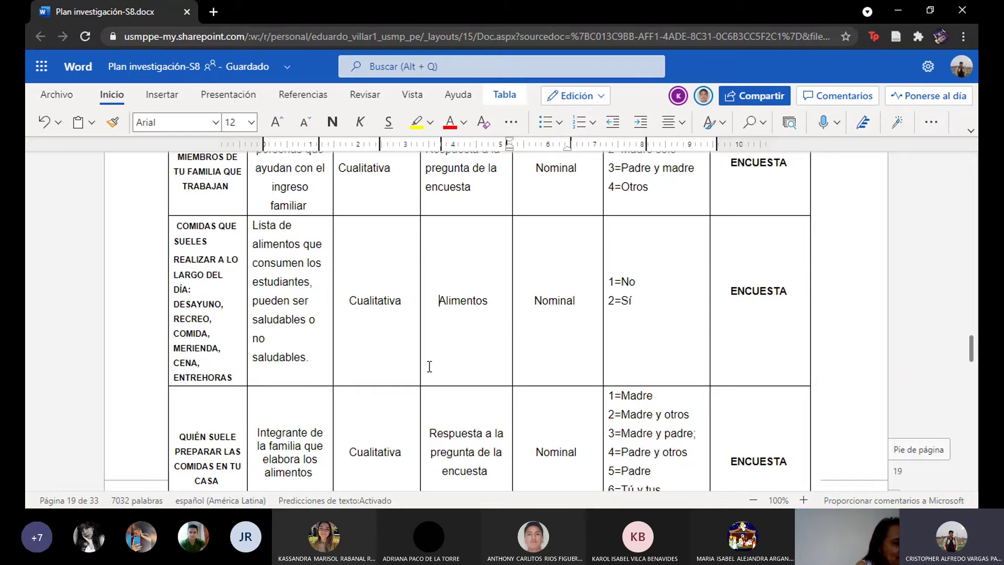
Step: Check the design, eligibility and sample sections of Chapter IV, and return to the meals row of the variables table
{"action": "scroll", "coordinate": [403, 342], "scroll_direction": "down", "scroll_amount": 2}
{"action": "scroll", "coordinate": [403, 342], "scroll_direction": "down", "scroll_amount": 7}
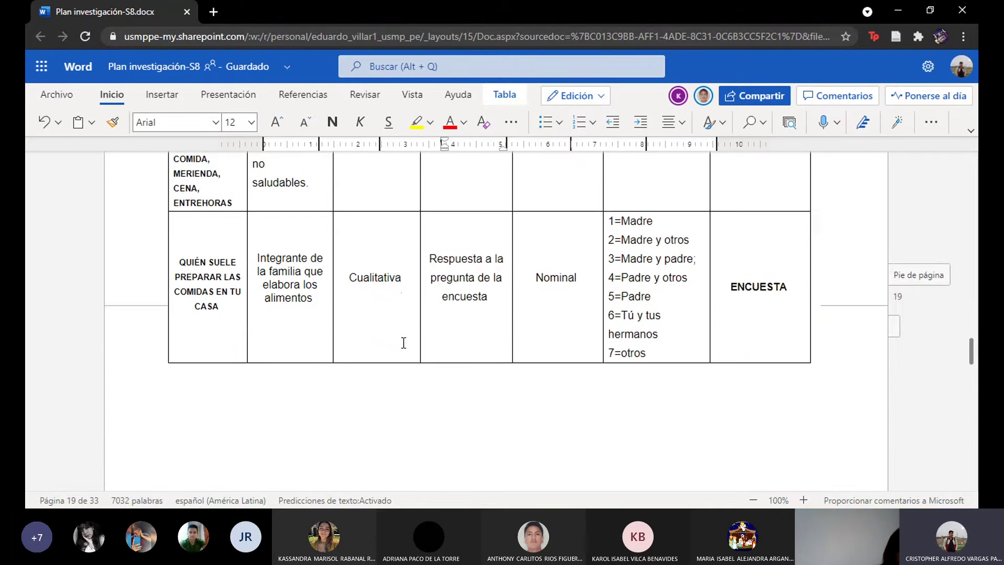
{"action": "scroll", "coordinate": [403, 343], "scroll_direction": "down", "scroll_amount": 8}
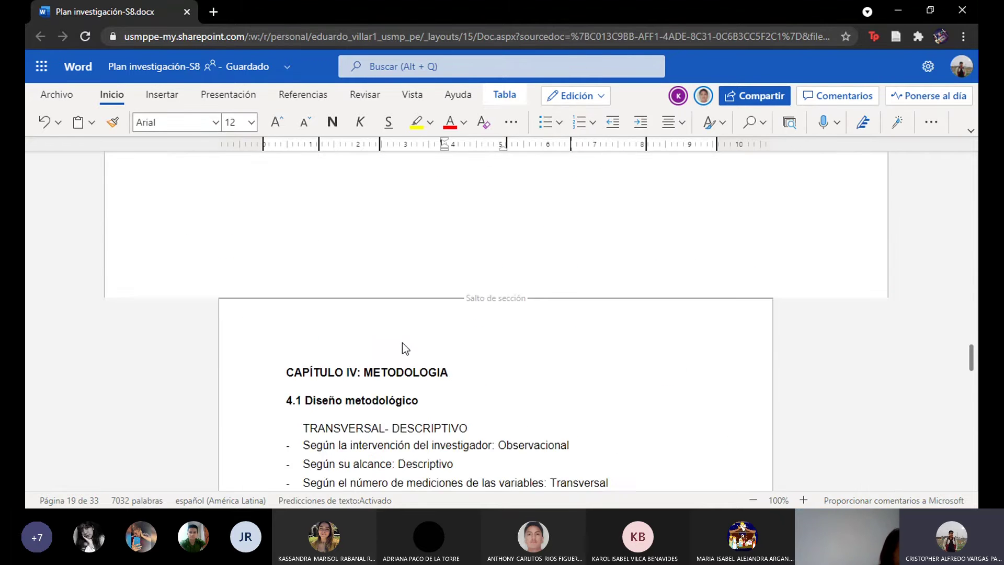
{"action": "scroll", "coordinate": [403, 343], "scroll_direction": "down", "scroll_amount": 8}
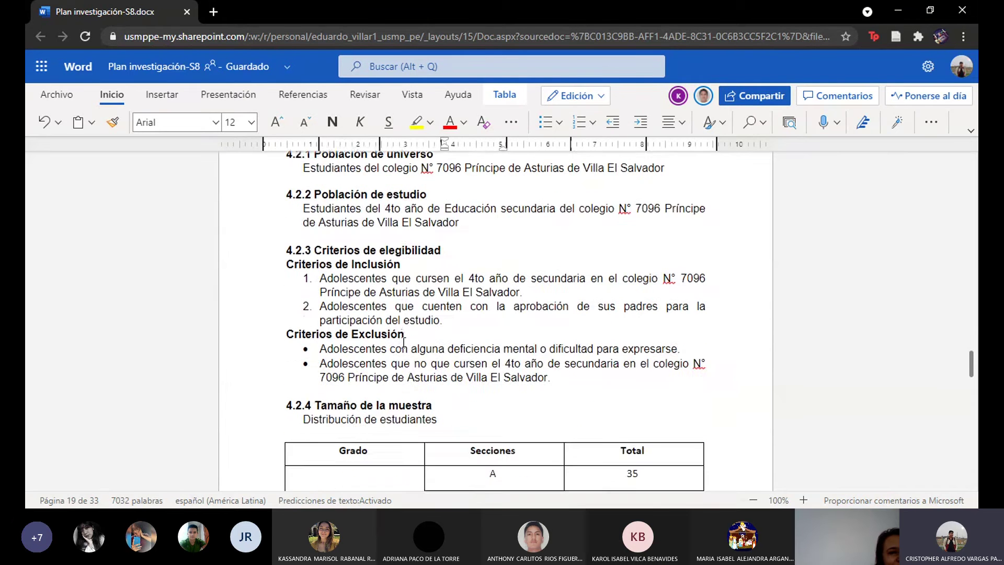
{"action": "scroll", "coordinate": [404, 342], "scroll_direction": "up", "scroll_amount": 10}
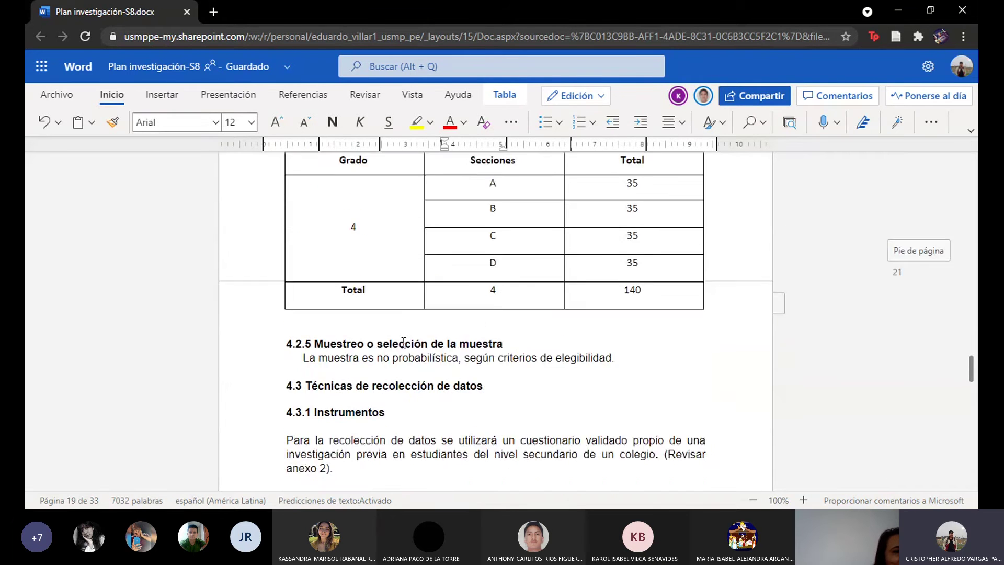
{"action": "scroll", "coordinate": [404, 342], "scroll_direction": "up", "scroll_amount": 4}
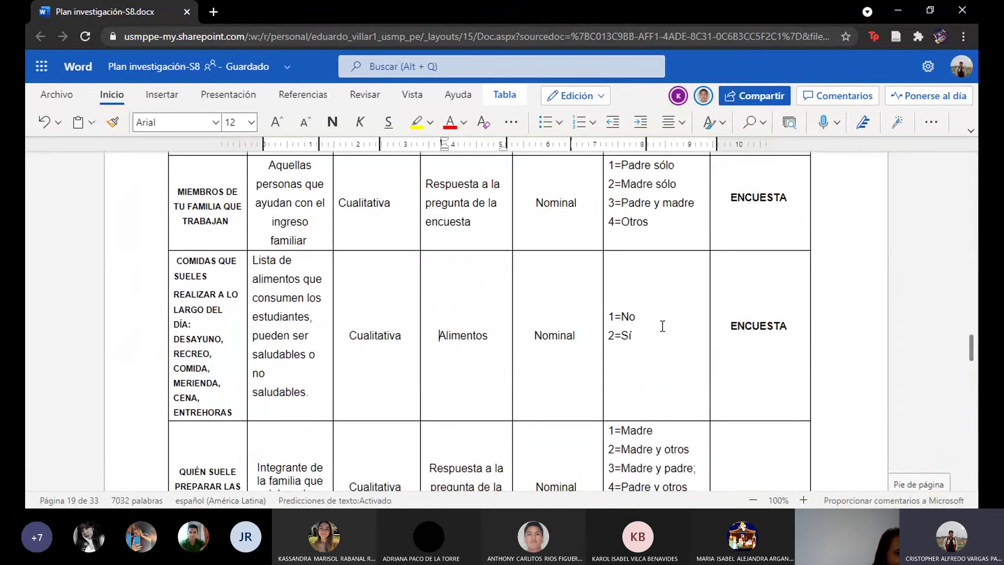
{"action": "scroll", "coordinate": [696, 352], "scroll_direction": "up", "scroll_amount": 3}
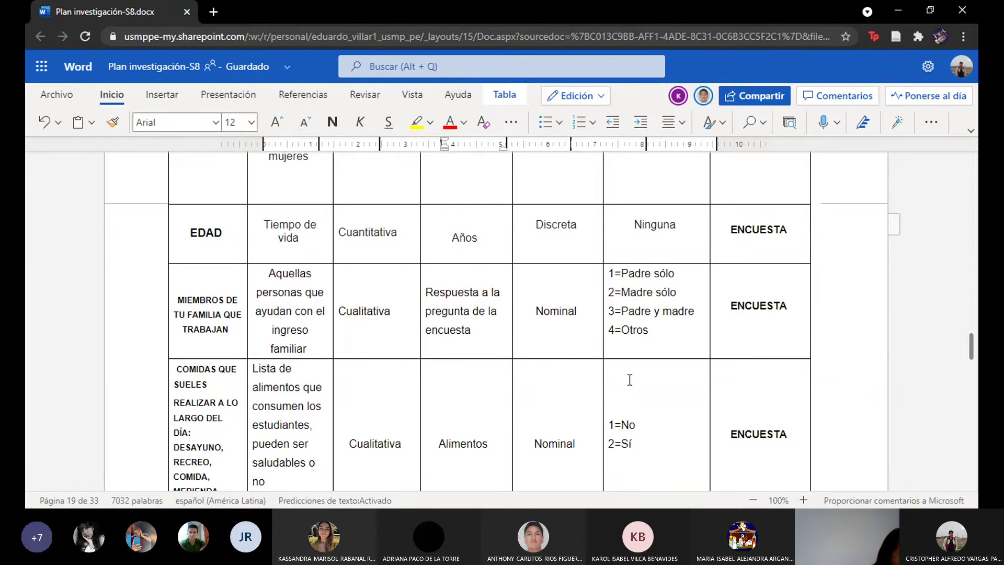
{"action": "scroll", "coordinate": [681, 397], "scroll_direction": "down", "scroll_amount": 1}
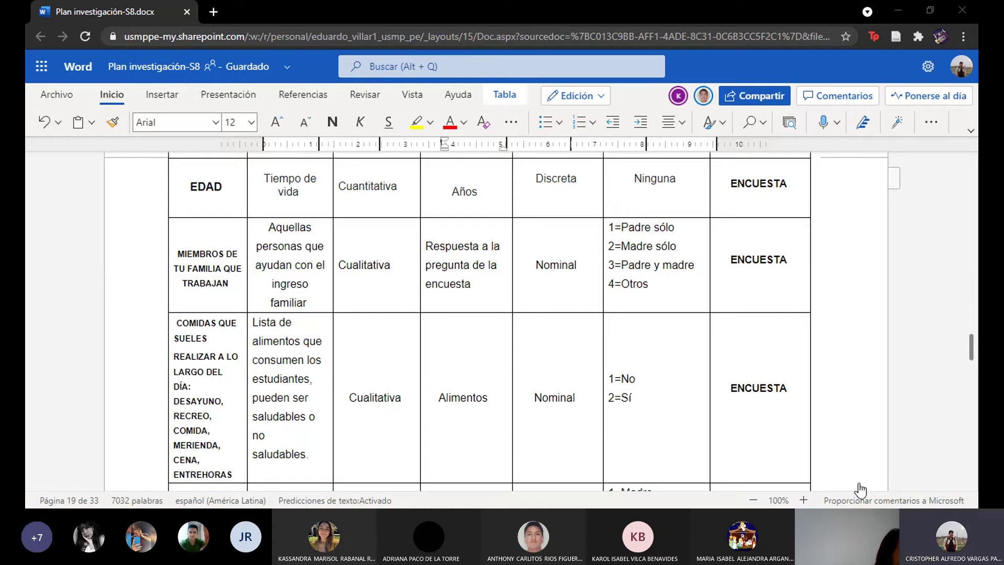
{"action": "left_click", "coordinate": [621, 424]}
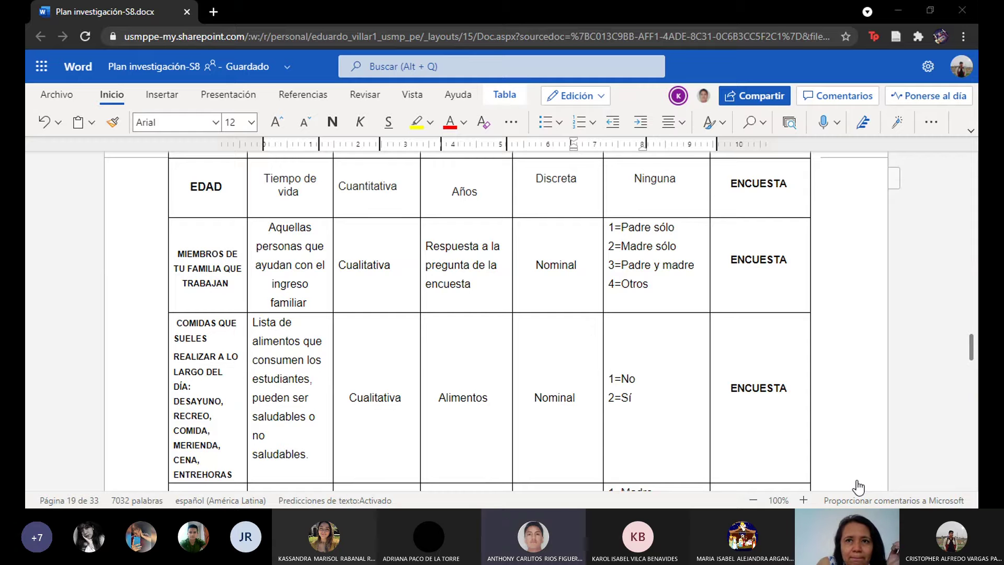
Step: Colour the text of the "SEXO" and "EDAD" rows red, from the "Variable" column through "Categorías y sus valores"
{"action": "left_click", "coordinate": [715, 304]}
{"action": "scroll", "coordinate": [716, 304], "scroll_direction": "up", "scroll_amount": 2}
{"action": "scroll", "coordinate": [715, 303], "scroll_direction": "up", "scroll_amount": 5}
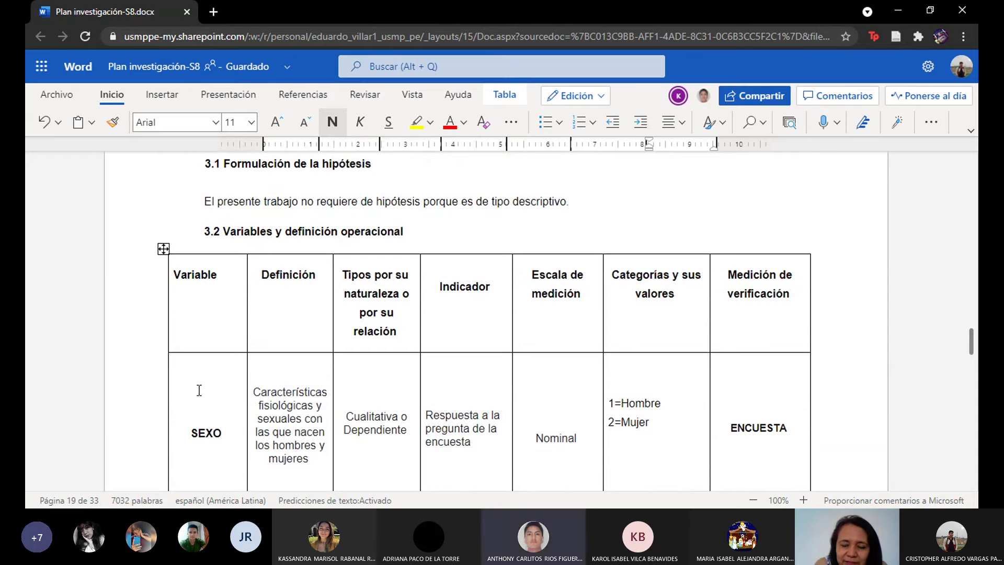
{"action": "scroll", "coordinate": [199, 390], "scroll_direction": "down", "scroll_amount": 2}
{"action": "left_click_drag", "start_coordinate": [225, 328], "coordinate": [368, 193]}
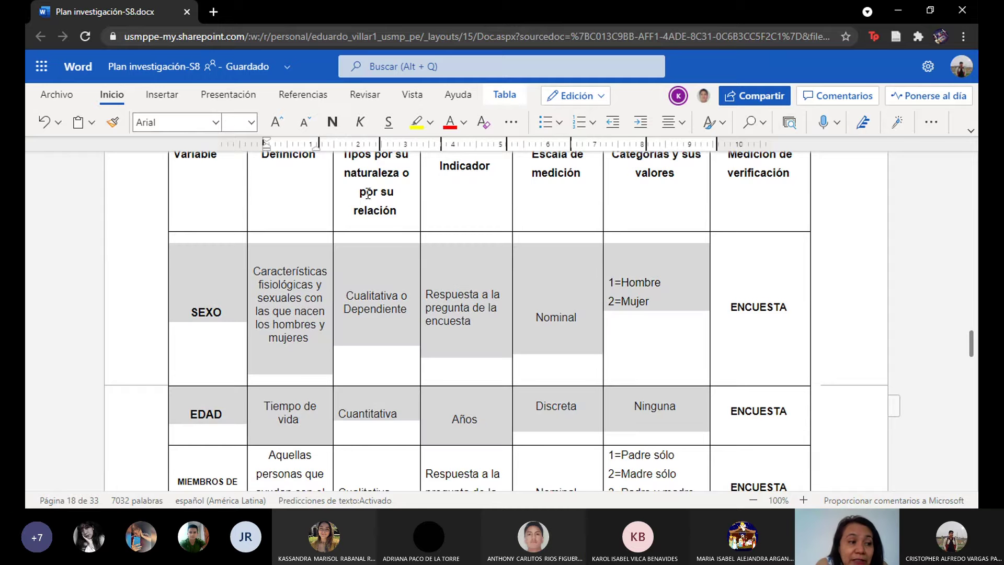
{"action": "left_click", "coordinate": [449, 125]}
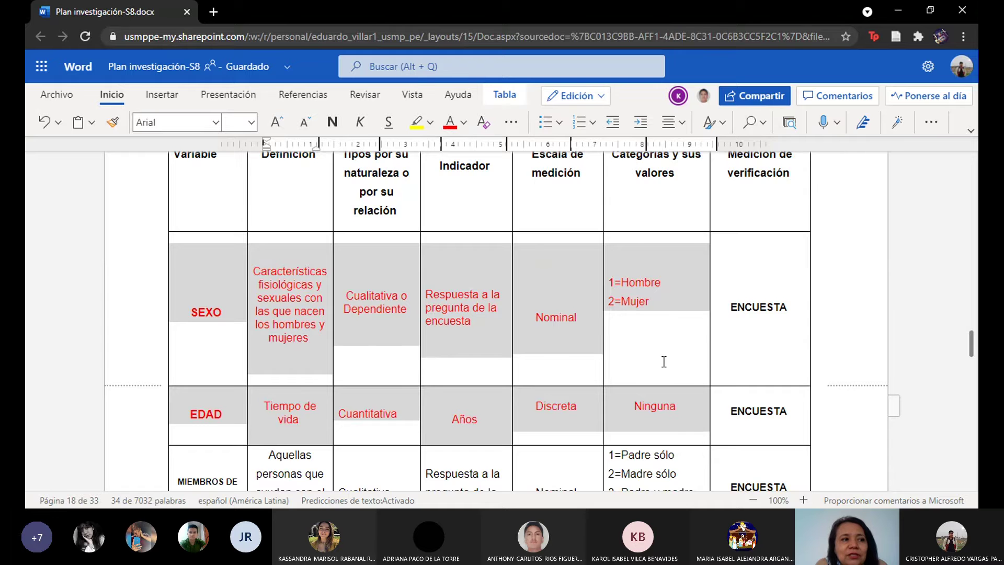
{"action": "scroll", "coordinate": [663, 362], "scroll_direction": "down", "scroll_amount": 1}
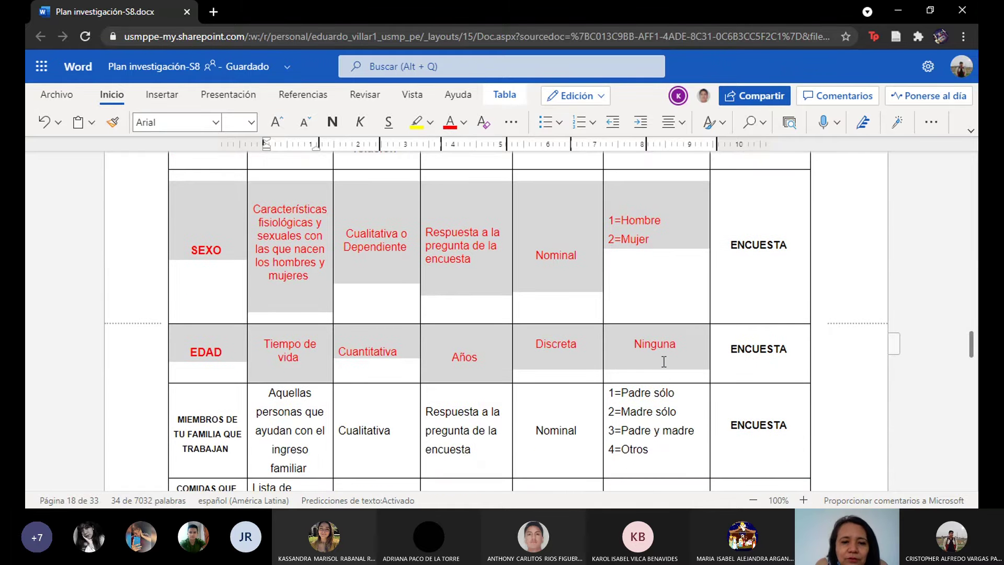
{"action": "scroll", "coordinate": [663, 362], "scroll_direction": "down", "scroll_amount": 1}
{"action": "scroll", "coordinate": [664, 360], "scroll_direction": "down", "scroll_amount": 1}
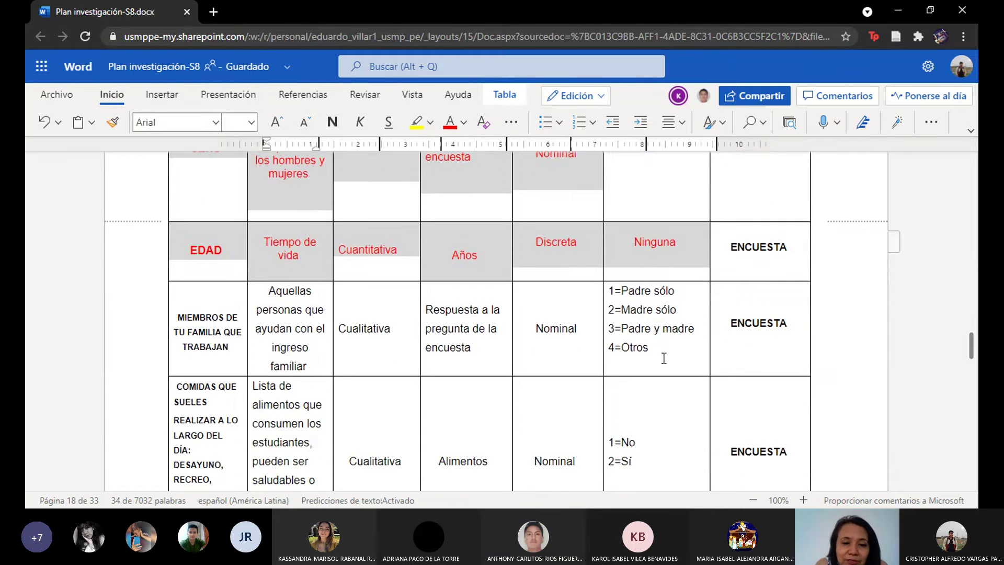
{"action": "left_click", "coordinate": [666, 397]}
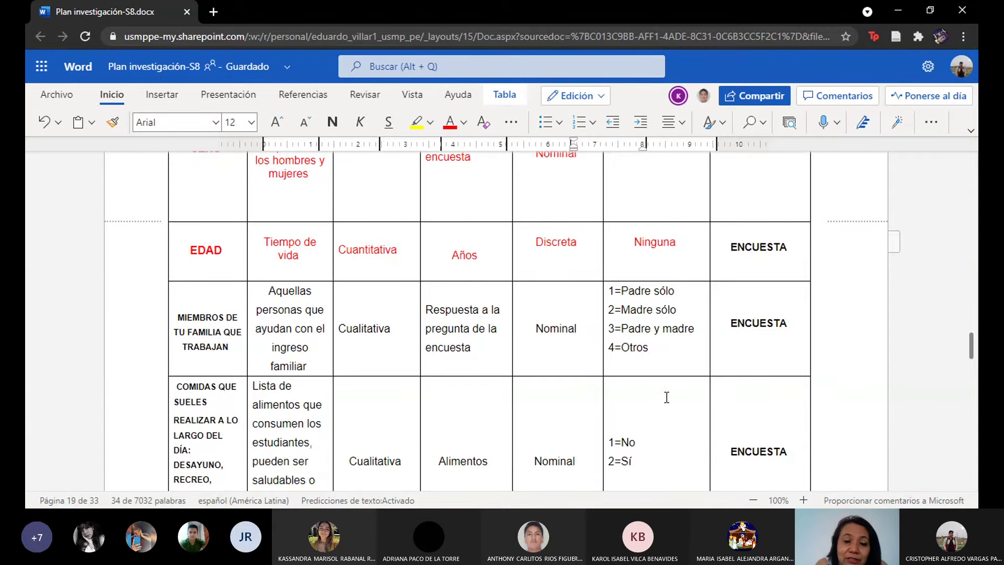
{"action": "scroll", "coordinate": [667, 397], "scroll_direction": "down", "scroll_amount": 3}
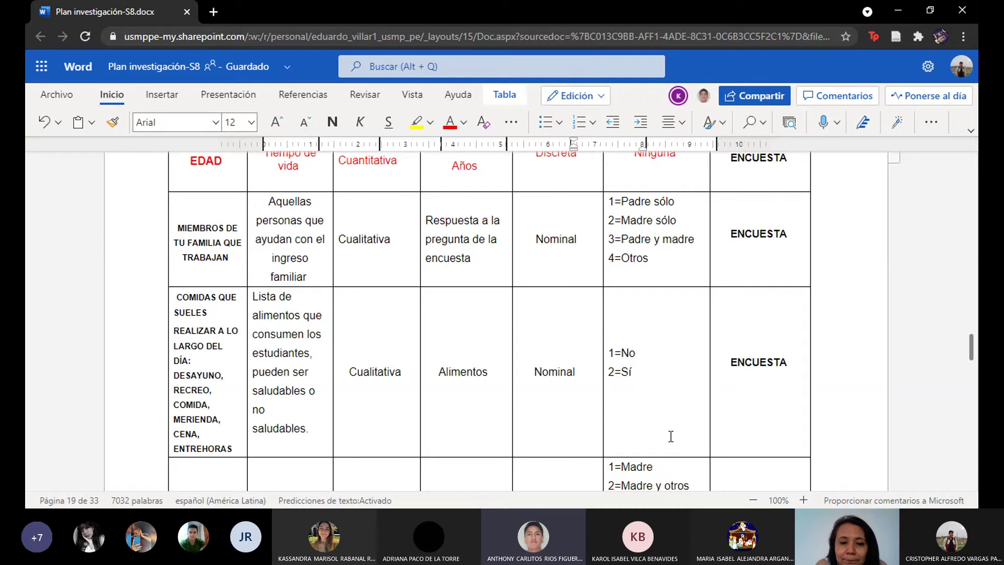
Step: Go from the variables table to the questionnaire under "Anexo 2: Instrumento", passing the consistency matrix of Anexo 1
{"action": "scroll", "coordinate": [615, 416], "scroll_direction": "down", "scroll_amount": 3}
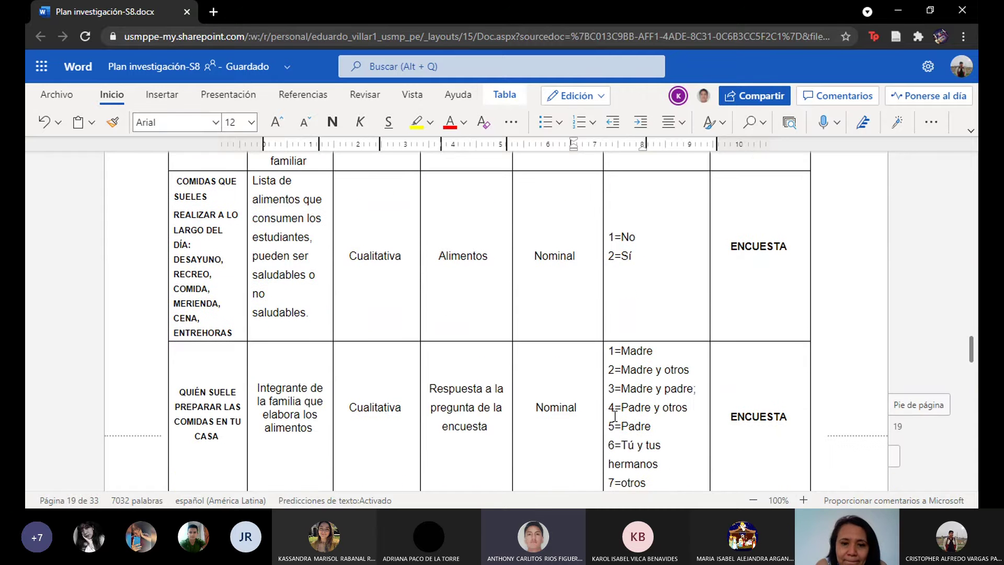
{"action": "scroll", "coordinate": [615, 415], "scroll_direction": "down", "scroll_amount": 20}
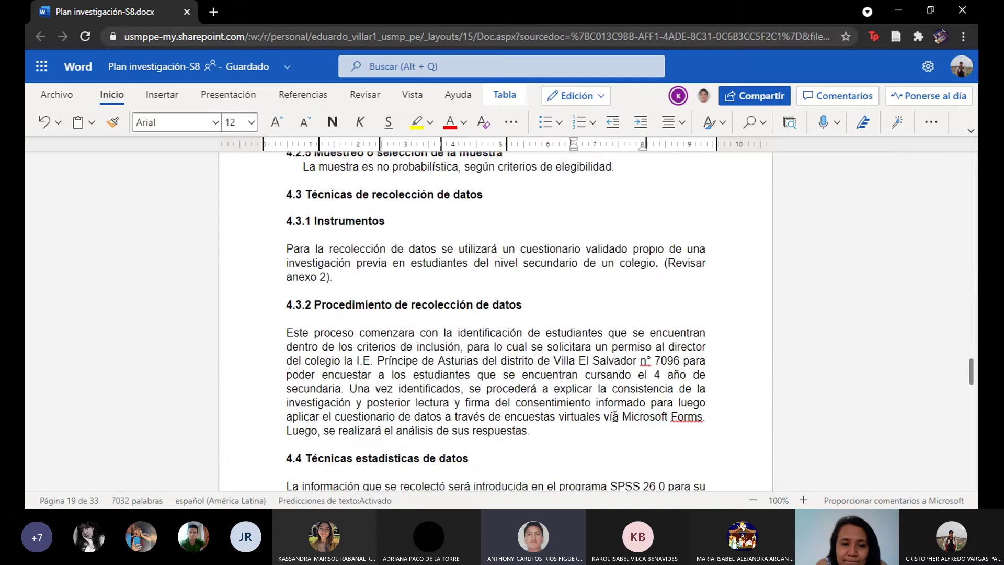
{"action": "scroll", "coordinate": [615, 415], "scroll_direction": "down", "scroll_amount": 20}
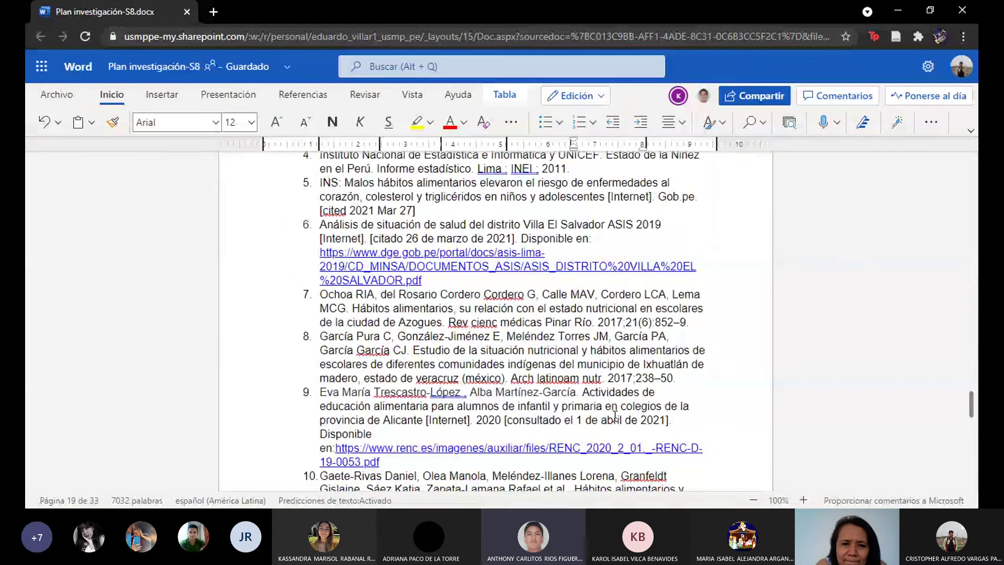
{"action": "scroll", "coordinate": [615, 415], "scroll_direction": "down", "scroll_amount": 20}
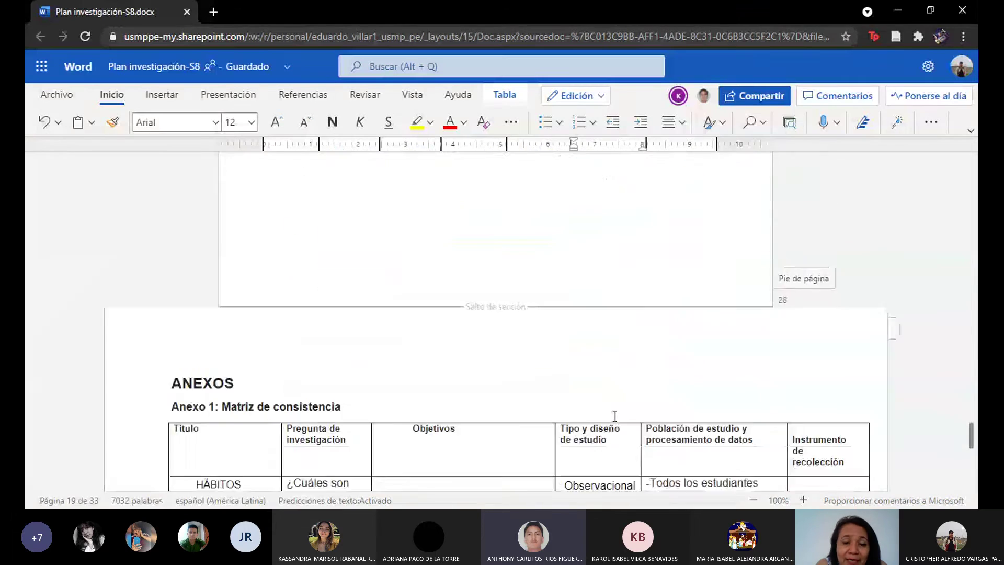
{"action": "scroll", "coordinate": [614, 415], "scroll_direction": "down", "scroll_amount": 3}
{"action": "scroll", "coordinate": [614, 415], "scroll_direction": "up", "scroll_amount": 5}
{"action": "scroll", "coordinate": [614, 416], "scroll_direction": "down", "scroll_amount": 8}
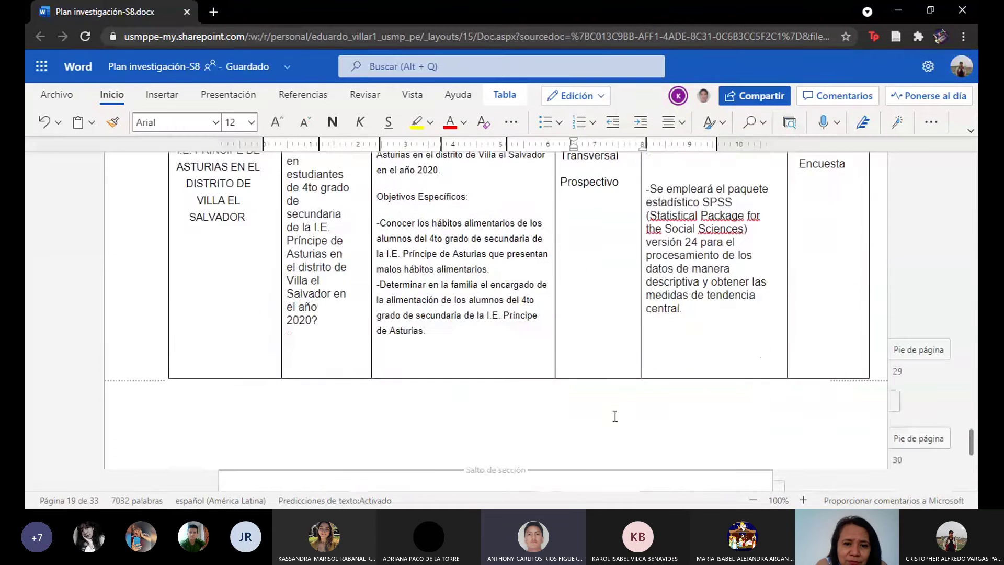
{"action": "scroll", "coordinate": [614, 416], "scroll_direction": "down", "scroll_amount": 5}
{"action": "scroll", "coordinate": [614, 415], "scroll_direction": "up", "scroll_amount": 5}
{"action": "scroll", "coordinate": [614, 416], "scroll_direction": "down", "scroll_amount": 1}
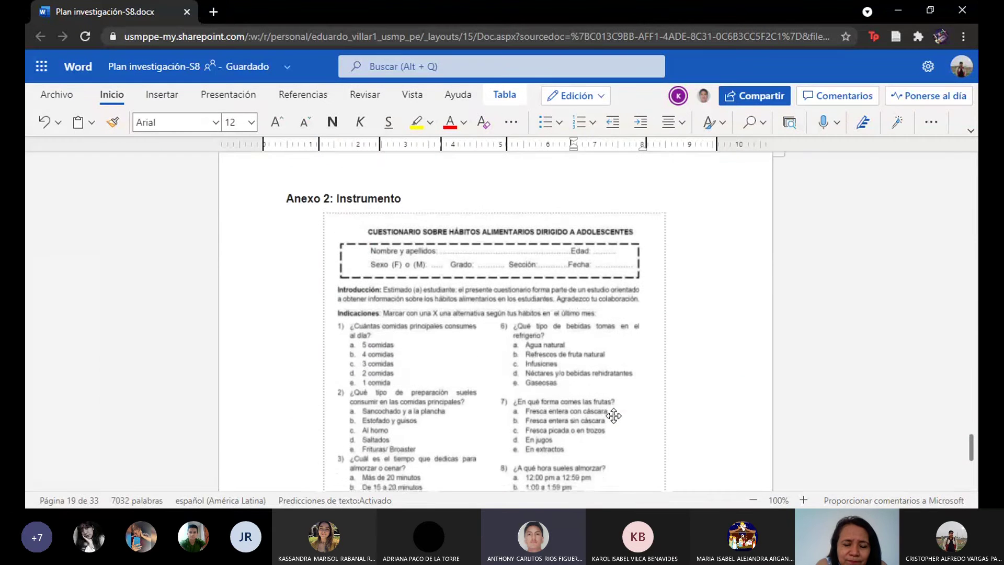
Step: Examine questions 1 to 10 of the eating-habits questionnaire, including the closing questions about illness
{"action": "scroll", "coordinate": [614, 416], "scroll_direction": "down", "scroll_amount": 1}
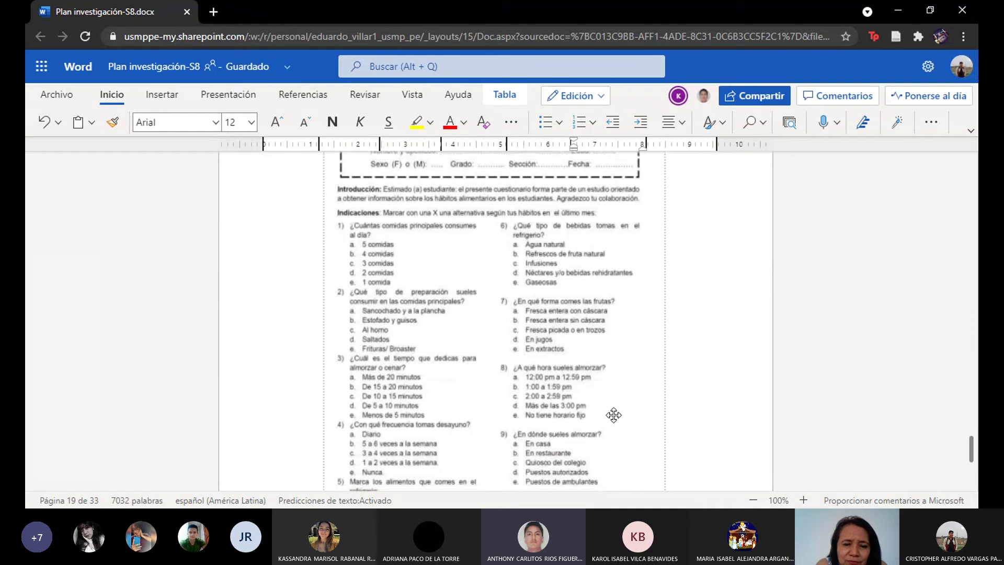
{"action": "scroll", "coordinate": [614, 414], "scroll_direction": "down", "scroll_amount": 1}
{"action": "scroll", "coordinate": [613, 415], "scroll_direction": "down", "scroll_amount": 1}
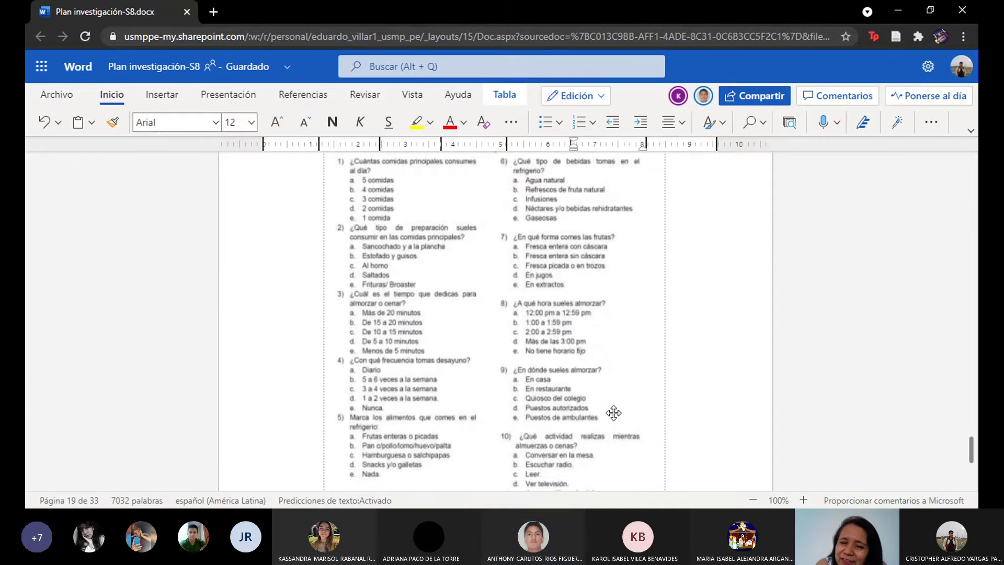
{"action": "scroll", "coordinate": [614, 413], "scroll_direction": "down", "scroll_amount": 2}
{"action": "scroll", "coordinate": [614, 407], "scroll_direction": "up", "scroll_amount": 1}
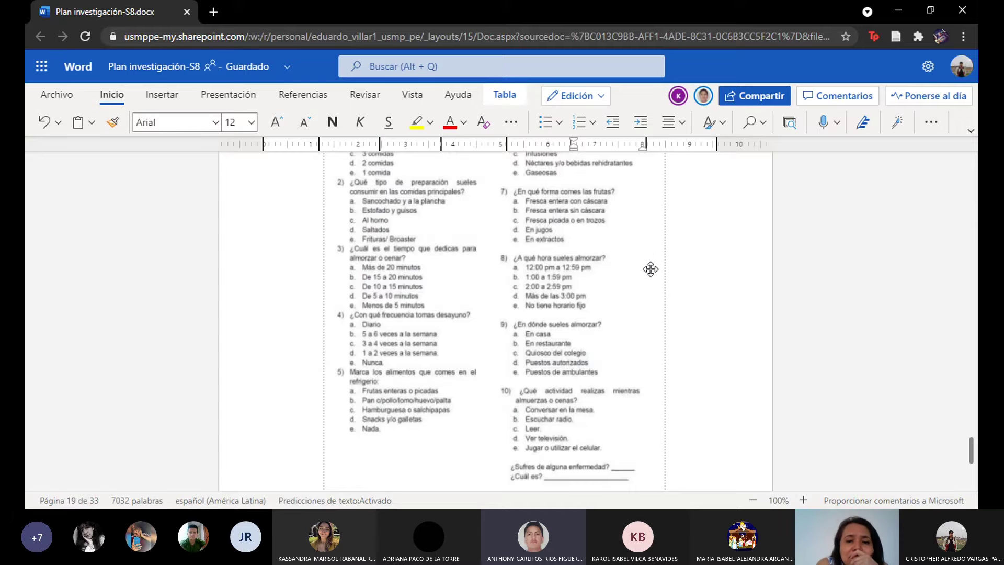
{"action": "scroll", "coordinate": [650, 268], "scroll_direction": "up", "scroll_amount": 2}
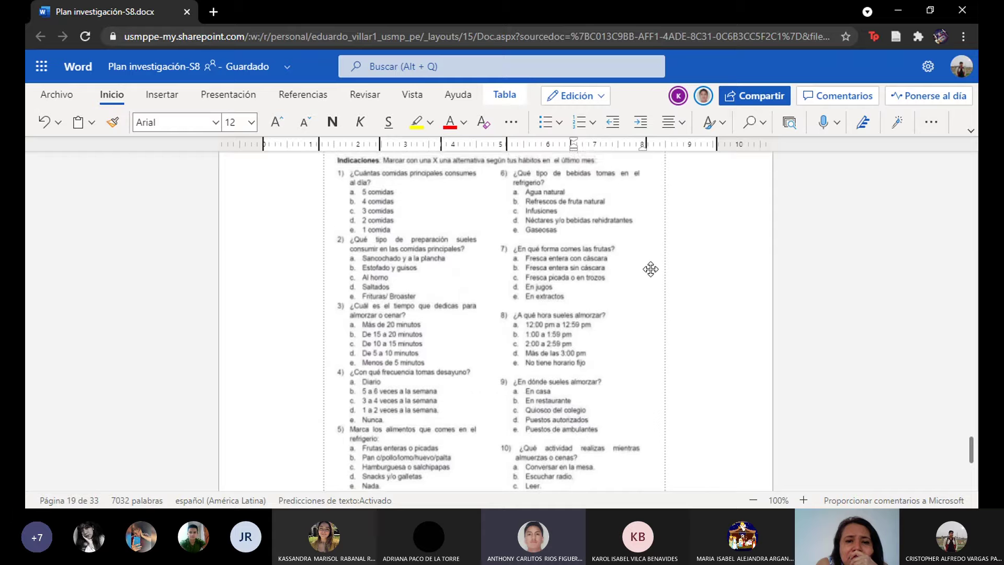
{"action": "scroll", "coordinate": [650, 268], "scroll_direction": "down", "scroll_amount": 10}
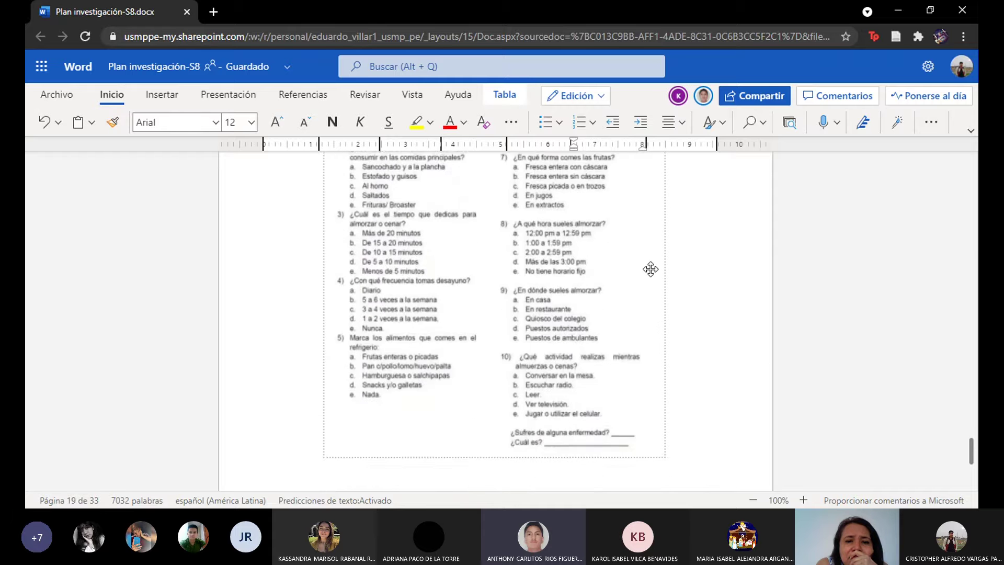
Step: Examine the "Frecuencia de consumo de alimentos" table, from its frequency columns through food items 1 to 16
{"action": "scroll", "coordinate": [650, 269], "scroll_direction": "down", "scroll_amount": 11}
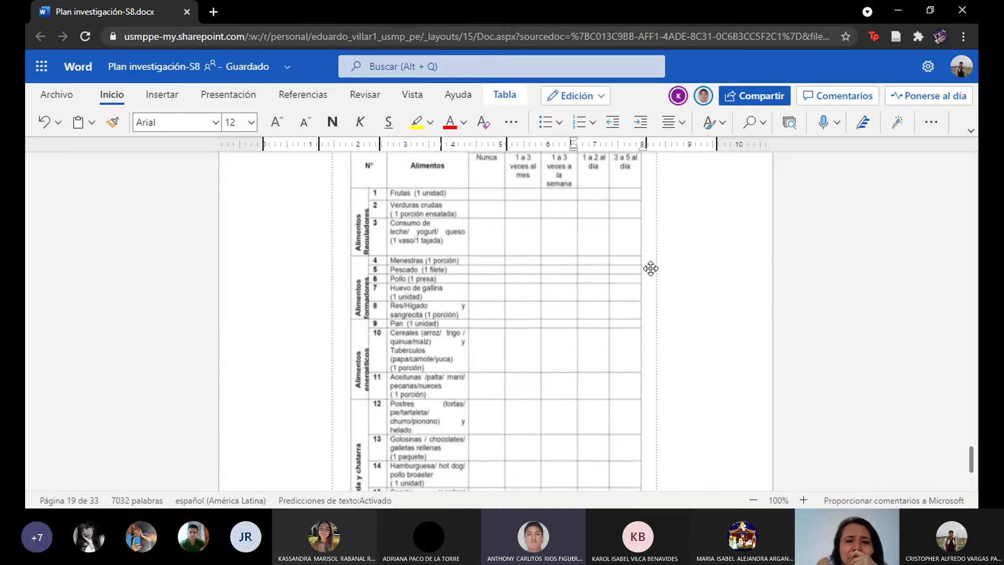
{"action": "scroll", "coordinate": [650, 269], "scroll_direction": "up", "scroll_amount": 1}
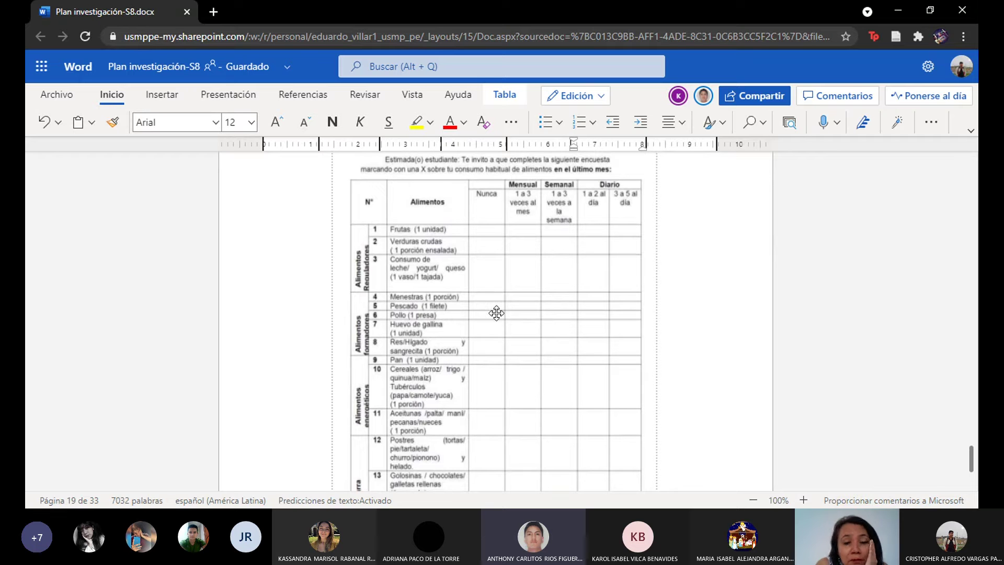
{"action": "scroll", "coordinate": [496, 313], "scroll_direction": "down", "scroll_amount": 1}
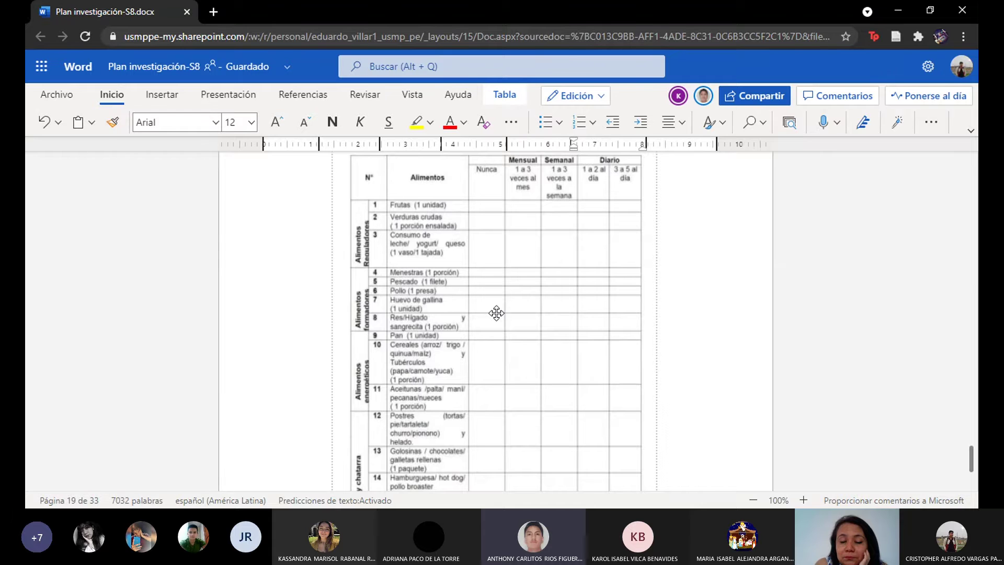
{"action": "scroll", "coordinate": [496, 312], "scroll_direction": "up", "scroll_amount": 1}
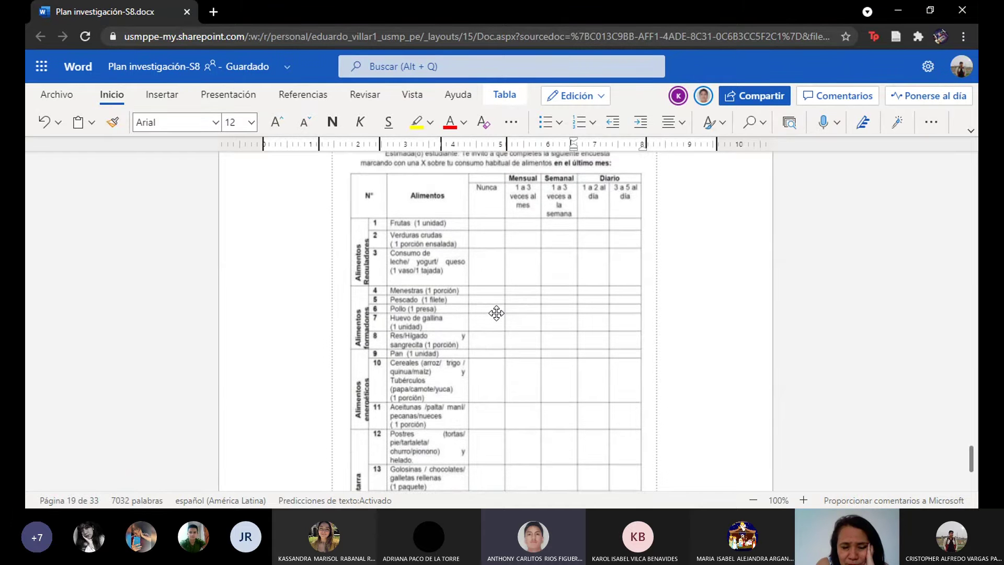
{"action": "scroll", "coordinate": [496, 312], "scroll_direction": "up", "scroll_amount": 3}
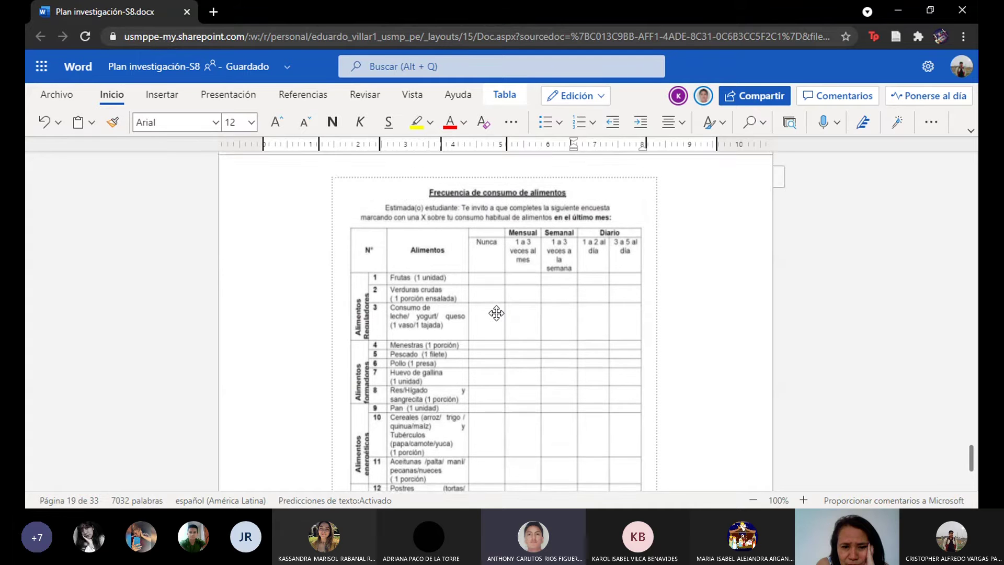
{"action": "scroll", "coordinate": [496, 313], "scroll_direction": "down", "scroll_amount": 1}
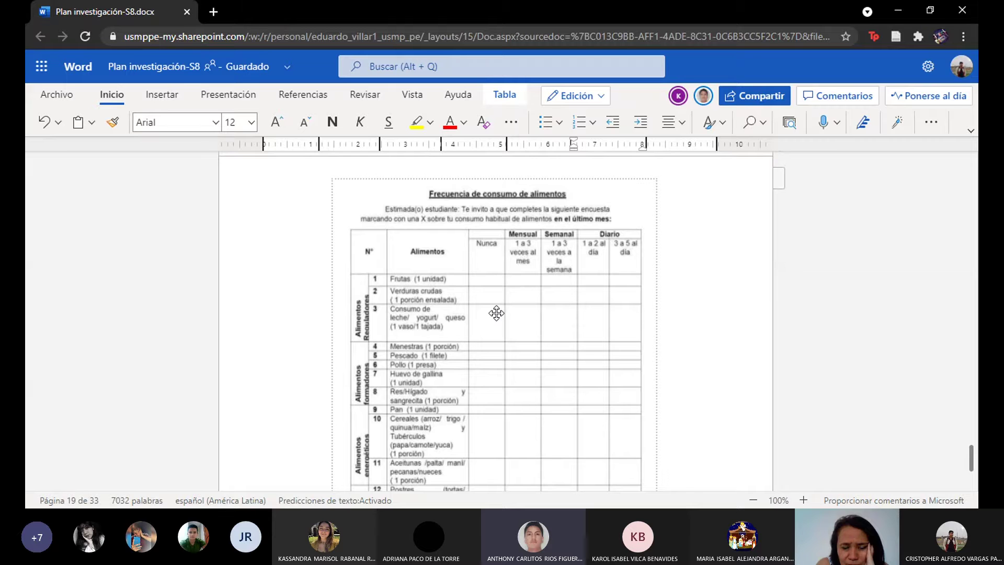
{"action": "scroll", "coordinate": [497, 313], "scroll_direction": "down", "scroll_amount": 1}
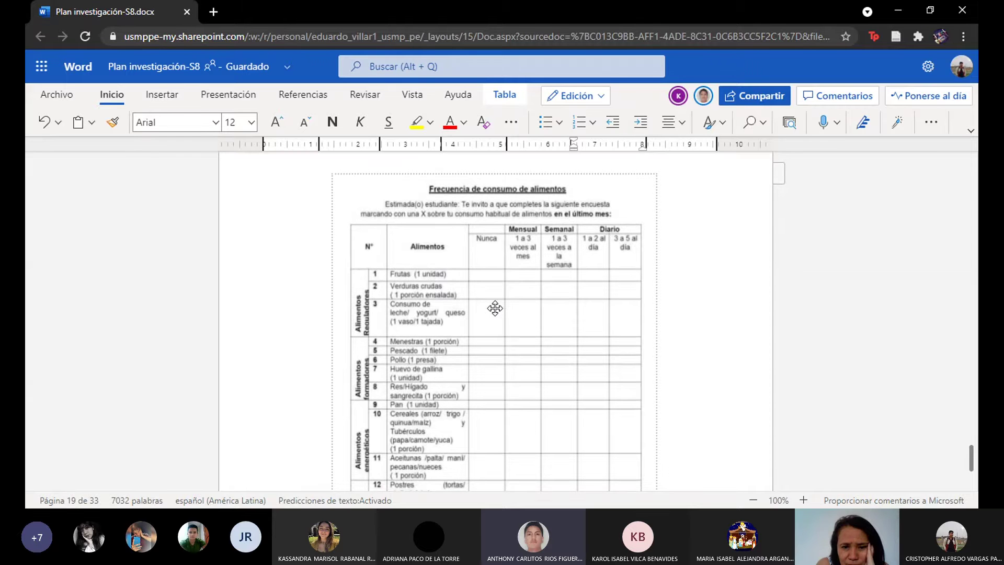
{"action": "scroll", "coordinate": [494, 309], "scroll_direction": "down", "scroll_amount": 6}
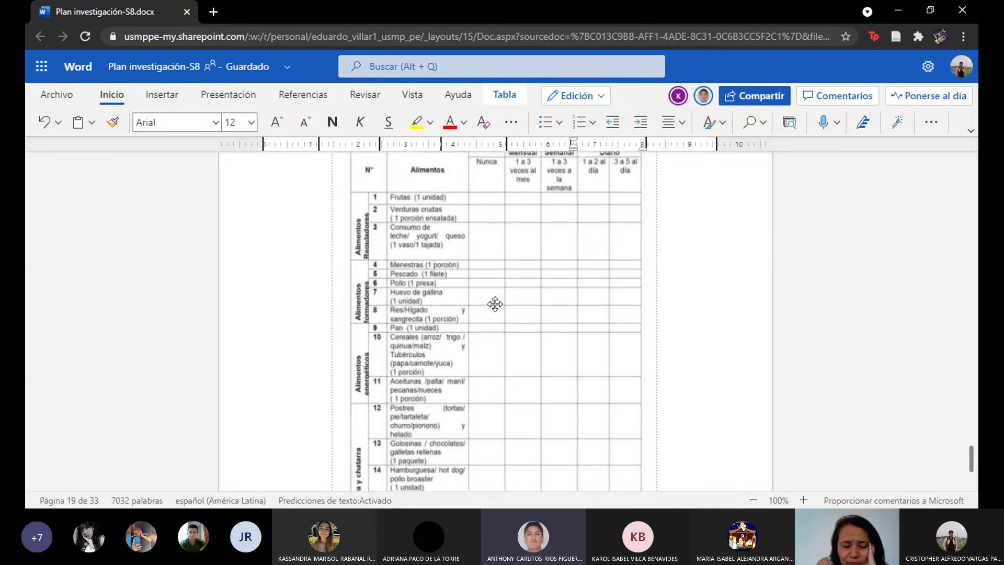
{"action": "scroll", "coordinate": [494, 304], "scroll_direction": "down", "scroll_amount": 10}
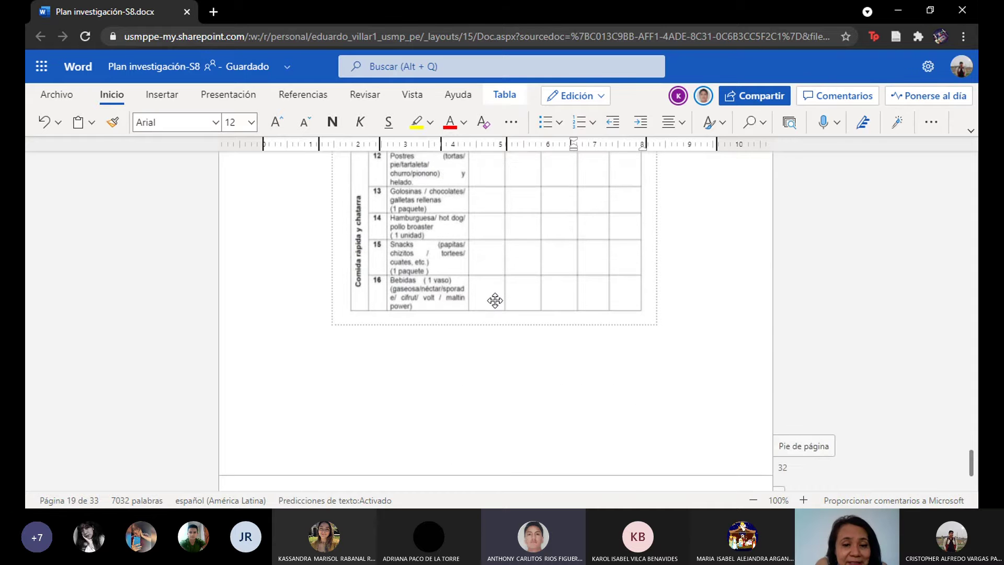
{"action": "scroll", "coordinate": [494, 300], "scroll_direction": "up", "scroll_amount": 8}
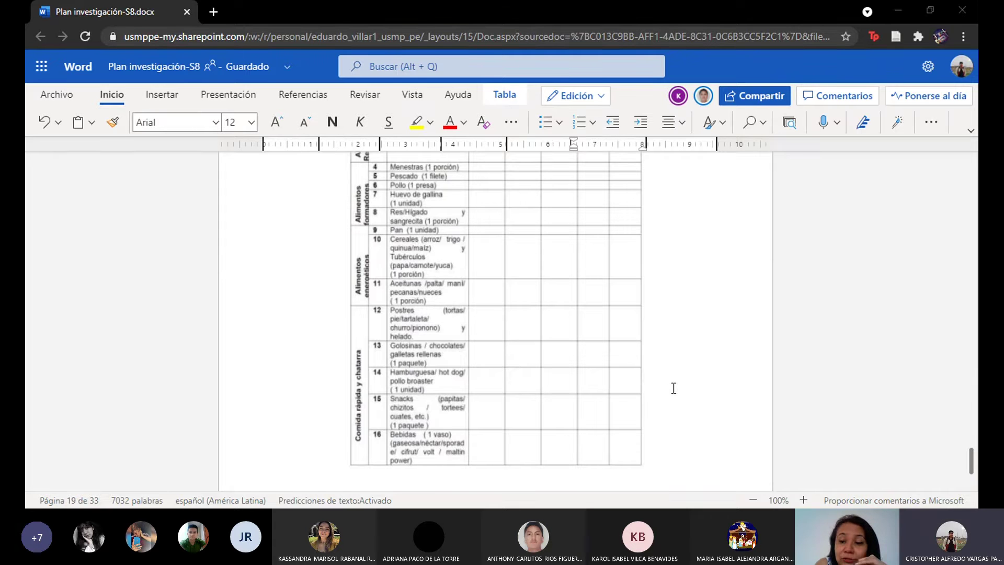
Step: Recheck the food-frequency table from the "Comida rápida y chatarra" group back up to its instructions and column headings
{"action": "left_click", "coordinate": [695, 380]}
{"action": "scroll", "coordinate": [695, 380], "scroll_direction": "up", "scroll_amount": 1}
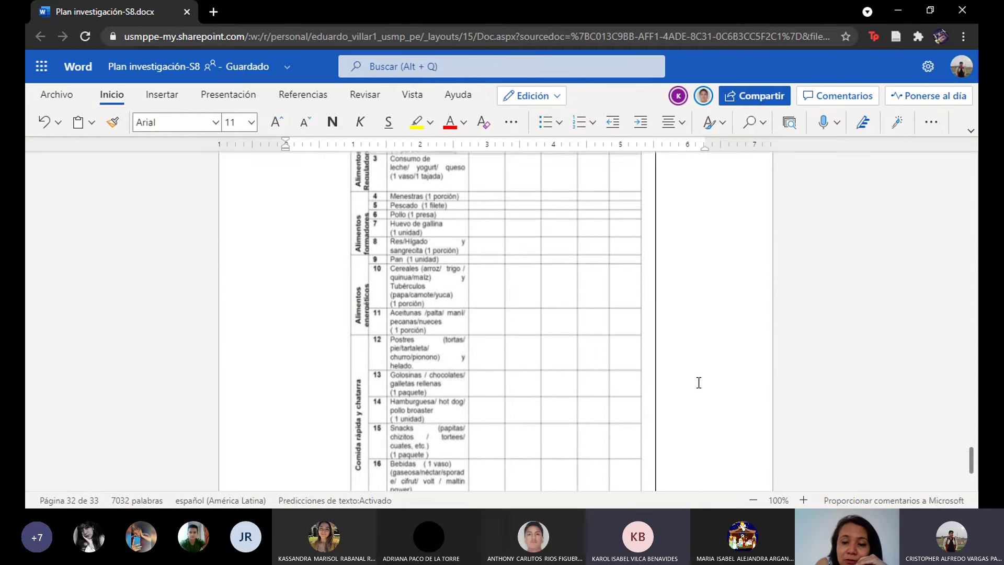
{"action": "scroll", "coordinate": [698, 382], "scroll_direction": "up", "scroll_amount": 2}
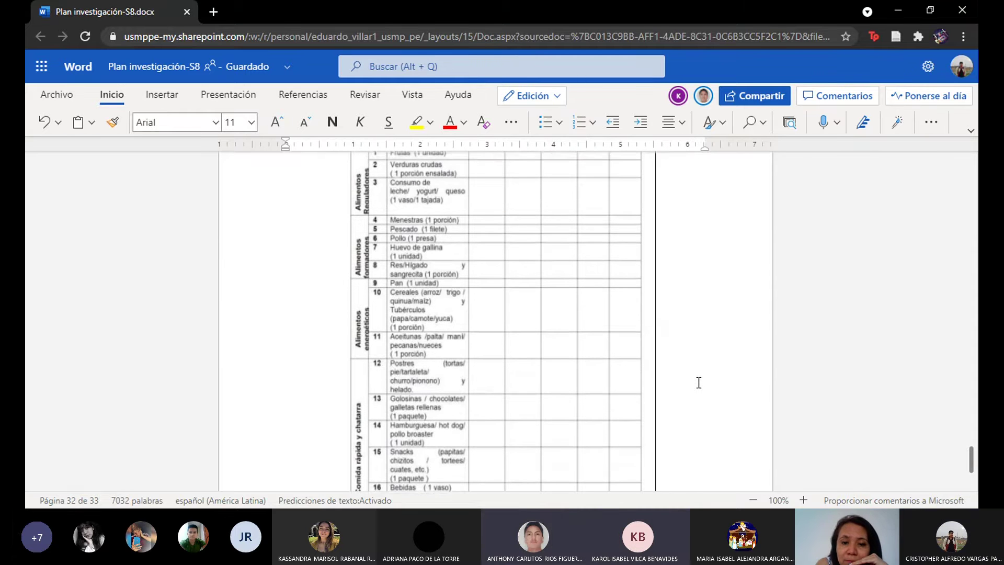
{"action": "scroll", "coordinate": [698, 382], "scroll_direction": "up", "scroll_amount": 2}
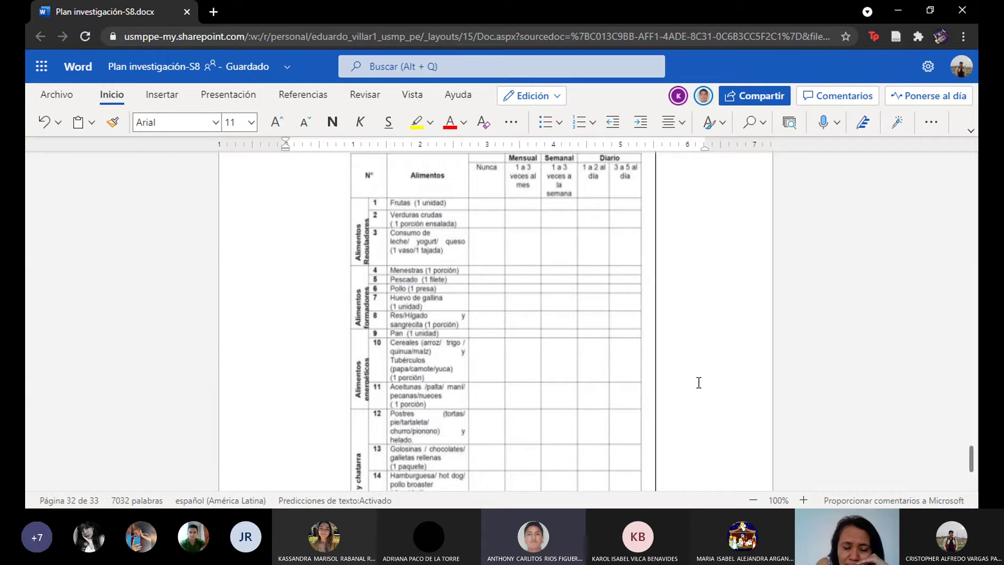
{"action": "scroll", "coordinate": [699, 382], "scroll_direction": "up", "scroll_amount": 1}
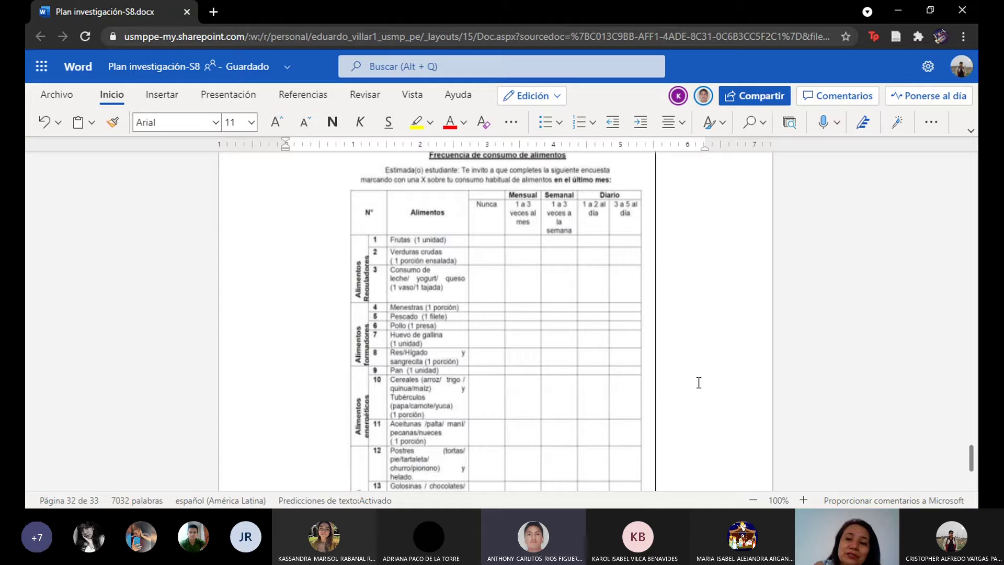
{"action": "scroll", "coordinate": [699, 382], "scroll_direction": "up", "scroll_amount": 1}
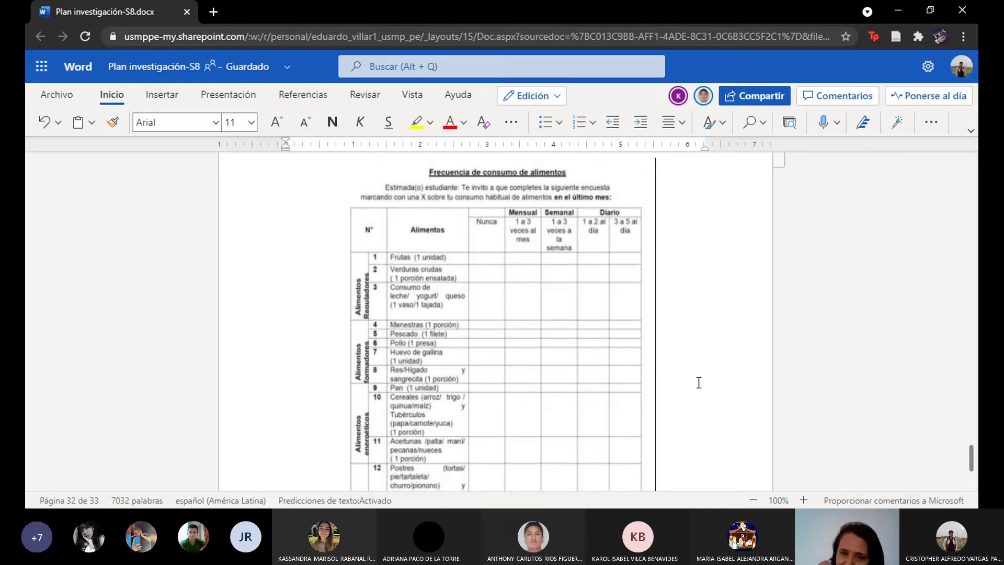
{"action": "scroll", "coordinate": [699, 382], "scroll_direction": "down", "scroll_amount": 2}
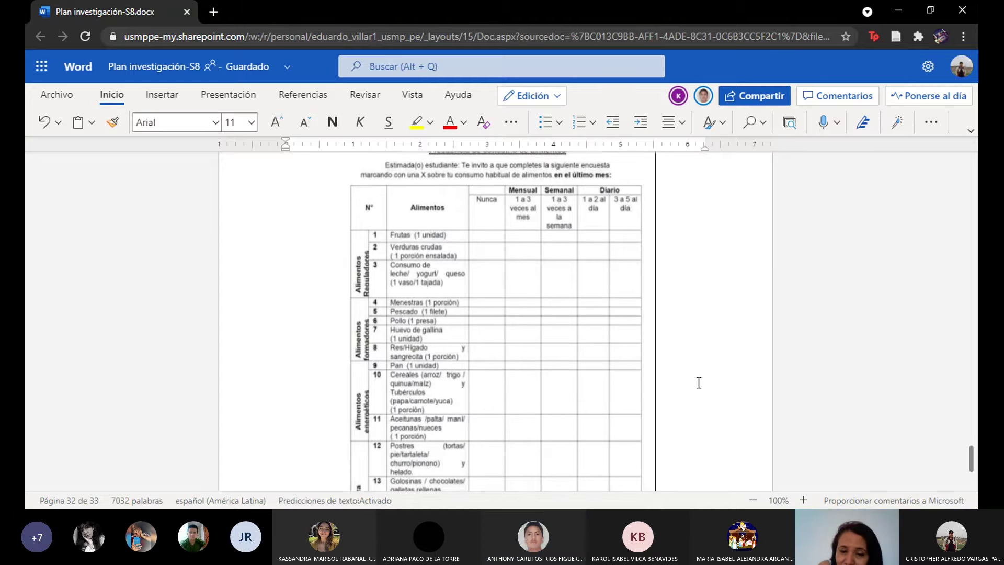
{"action": "scroll", "coordinate": [698, 383], "scroll_direction": "down", "scroll_amount": 1}
{"action": "scroll", "coordinate": [699, 382], "scroll_direction": "up", "scroll_amount": 2}
{"action": "scroll", "coordinate": [698, 382], "scroll_direction": "down", "scroll_amount": 4}
{"action": "scroll", "coordinate": [698, 383], "scroll_direction": "up", "scroll_amount": 5}
Step: Return to the "Cuestionario sobre hábitos alimentarios dirigido a adolescentes" and review its personal-data fields and questions again
{"action": "scroll", "coordinate": [698, 382], "scroll_direction": "up", "scroll_amount": 10}
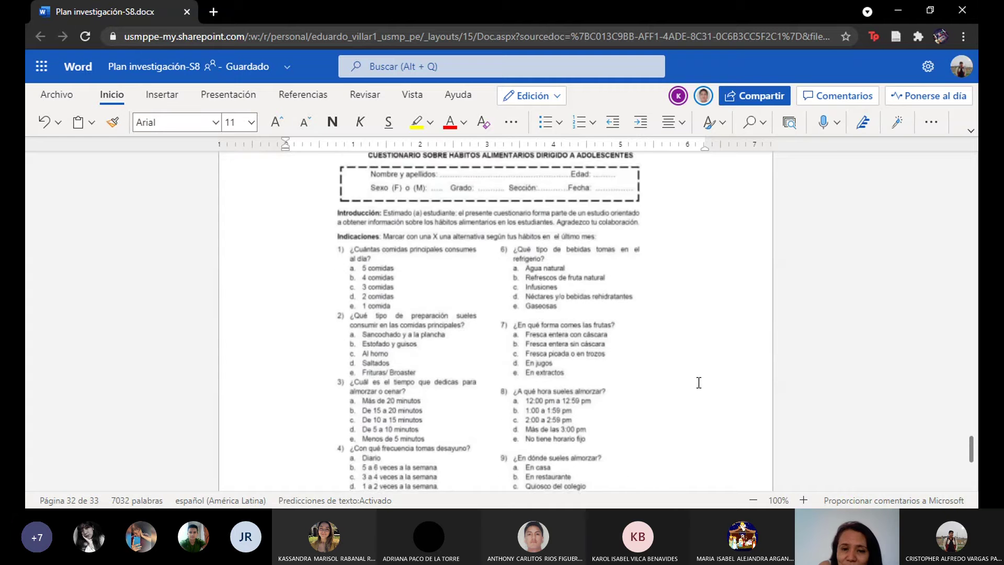
{"action": "scroll", "coordinate": [699, 383], "scroll_direction": "up", "scroll_amount": 1}
{"action": "scroll", "coordinate": [698, 382], "scroll_direction": "down", "scroll_amount": 1}
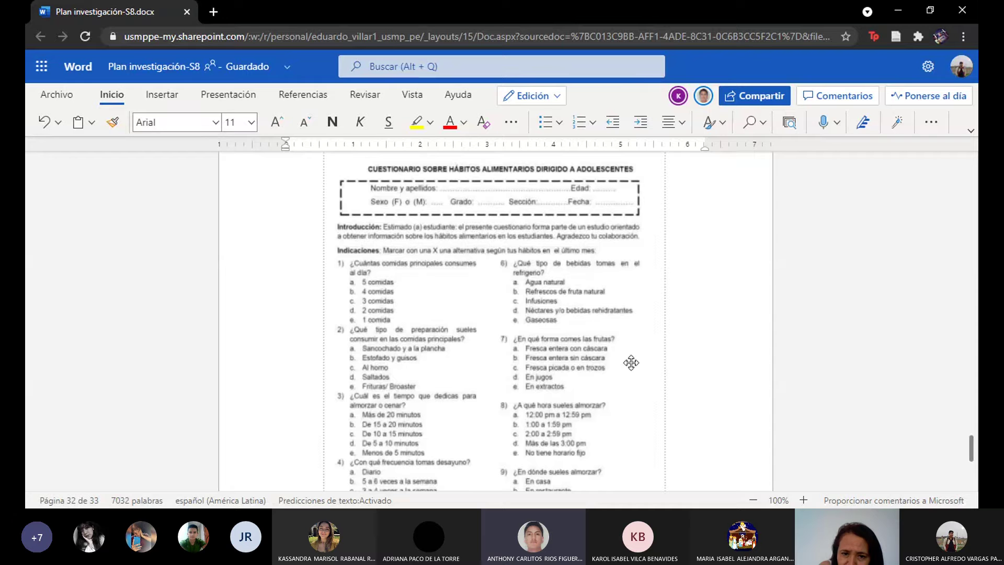
{"action": "scroll", "coordinate": [709, 353], "scroll_direction": "down", "scroll_amount": 3}
{"action": "scroll", "coordinate": [710, 352], "scroll_direction": "up", "scroll_amount": 4}
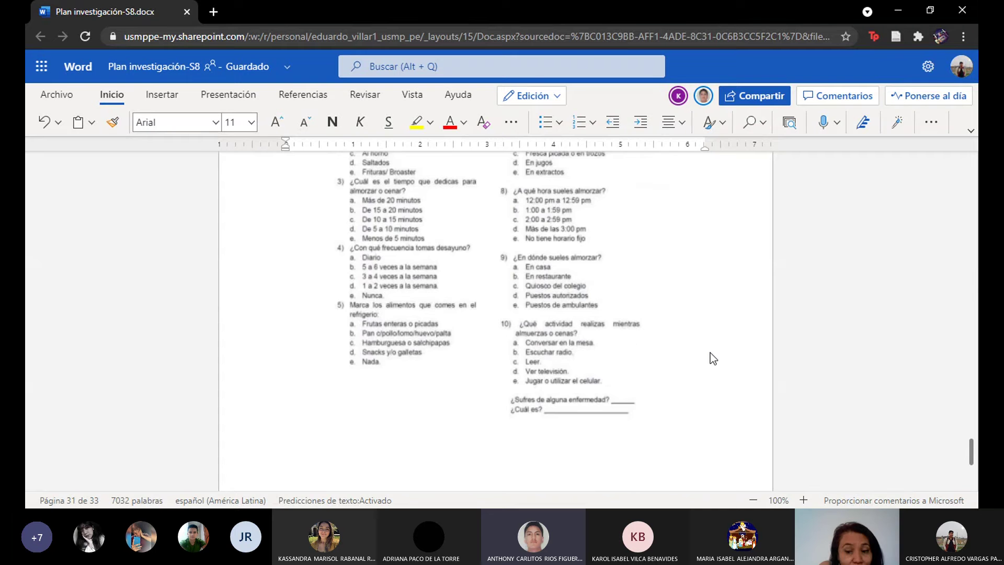
{"action": "scroll", "coordinate": [710, 352], "scroll_direction": "down", "scroll_amount": 1}
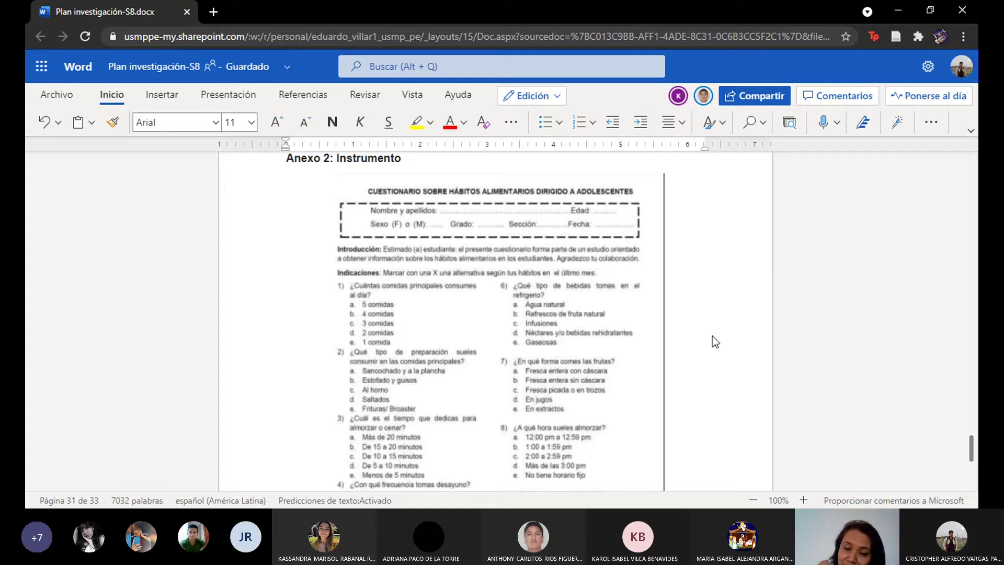
{"action": "scroll", "coordinate": [712, 336], "scroll_direction": "down", "scroll_amount": 1}
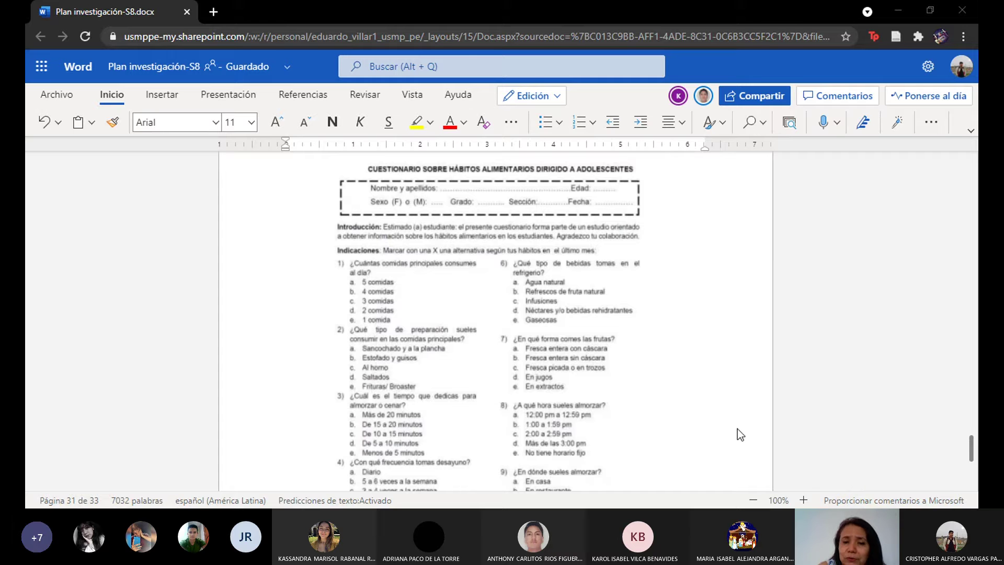
Step: Continue past the food-frequency table to the "FICHA TÉCNICA" page of the instrument
{"action": "scroll", "coordinate": [738, 431], "scroll_direction": "down", "scroll_amount": 5}
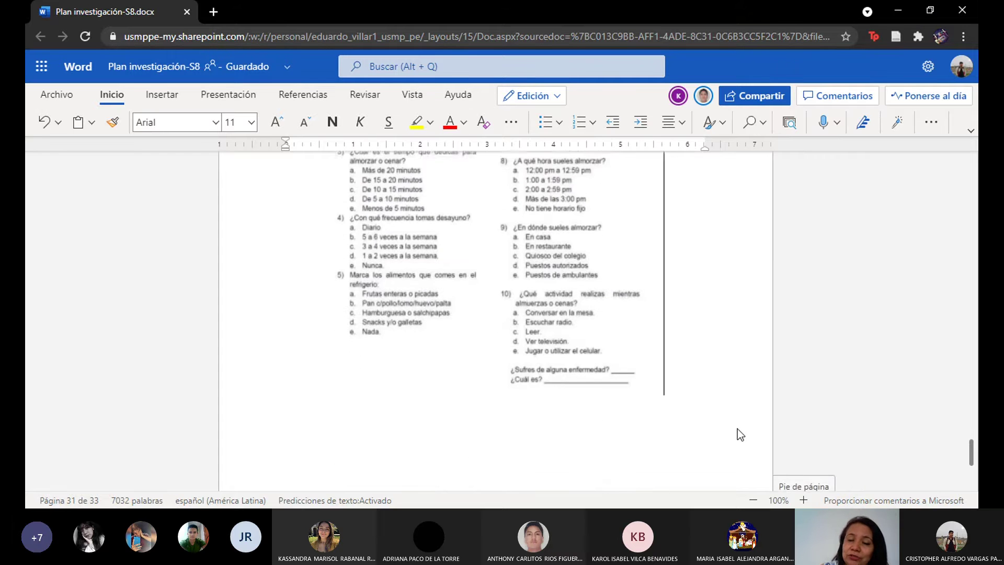
{"action": "scroll", "coordinate": [737, 427], "scroll_direction": "down", "scroll_amount": 7}
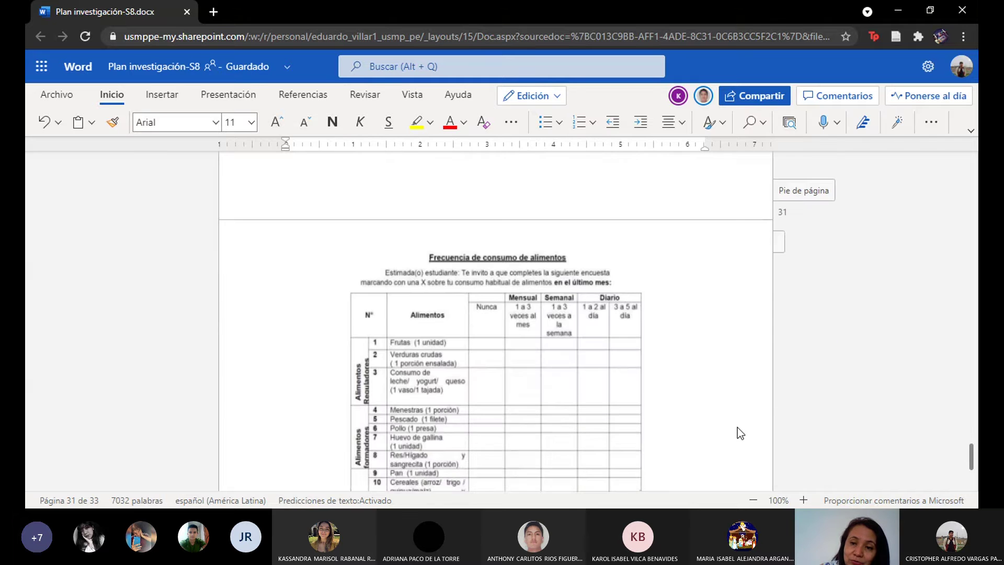
{"action": "scroll", "coordinate": [738, 429], "scroll_direction": "down", "scroll_amount": 9}
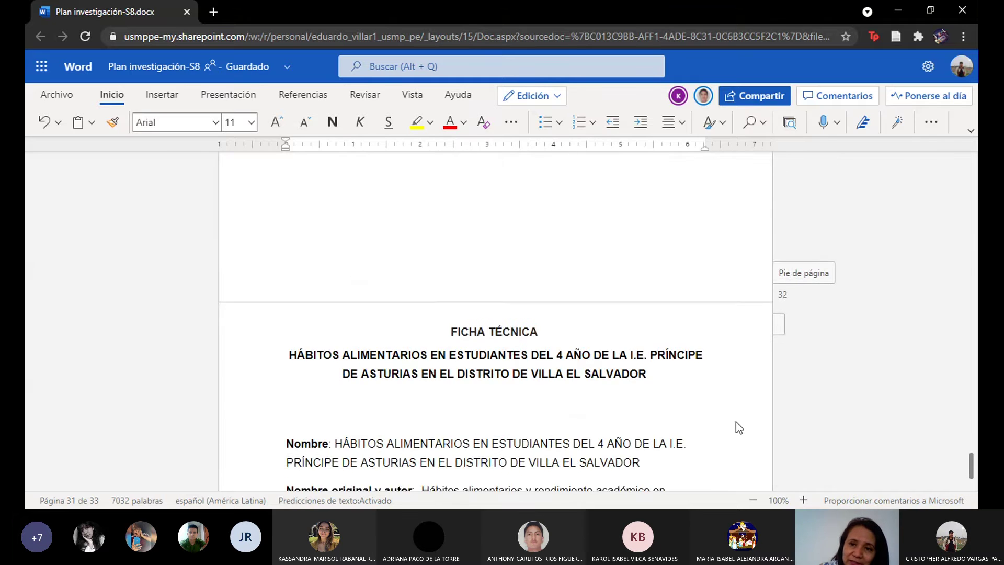
Step: Go back from the "FICHA TÉCNICA" page past the food-frequency table and review the questionnaire up to the "Anexo 2: Instrumento" heading
{"action": "scroll", "coordinate": [736, 418], "scroll_direction": "up", "scroll_amount": 5}
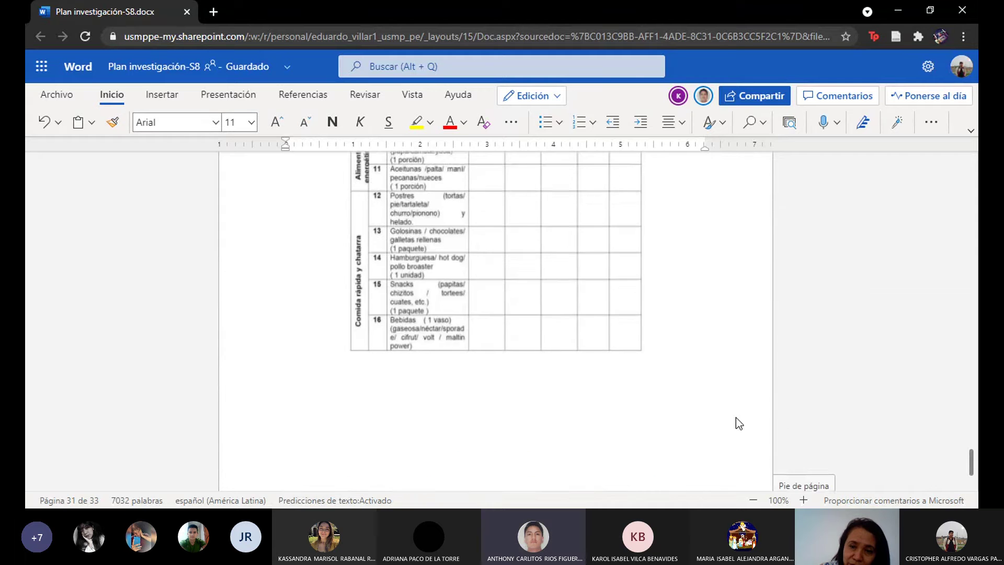
{"action": "scroll", "coordinate": [735, 423], "scroll_direction": "up", "scroll_amount": 4}
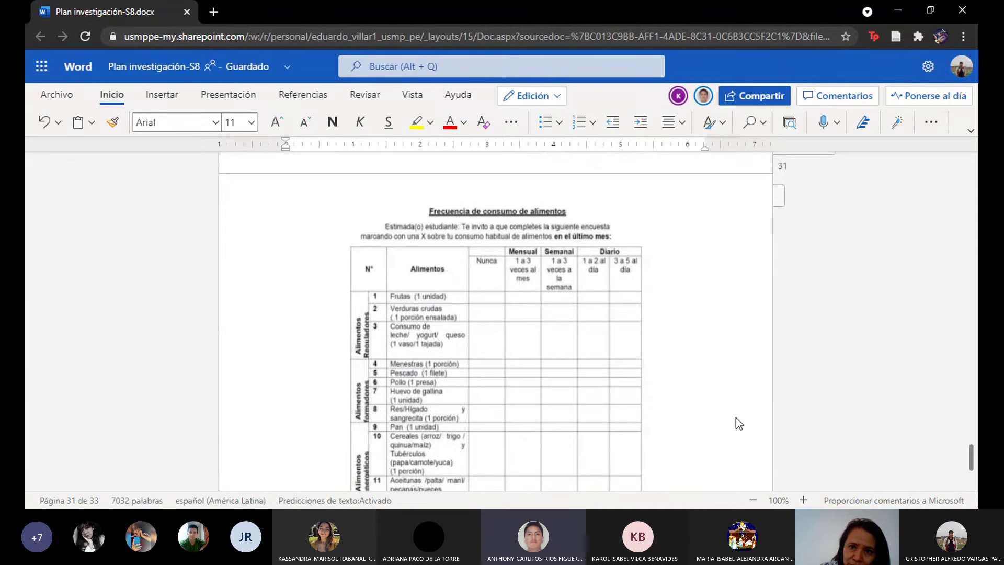
{"action": "scroll", "coordinate": [735, 418], "scroll_direction": "up", "scroll_amount": 8}
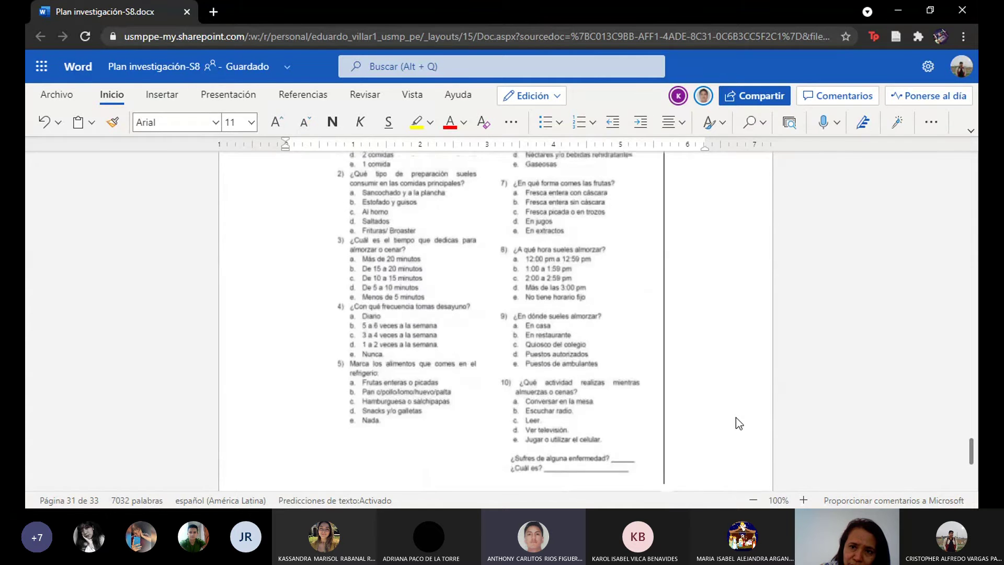
{"action": "scroll", "coordinate": [736, 423], "scroll_direction": "down", "scroll_amount": 3}
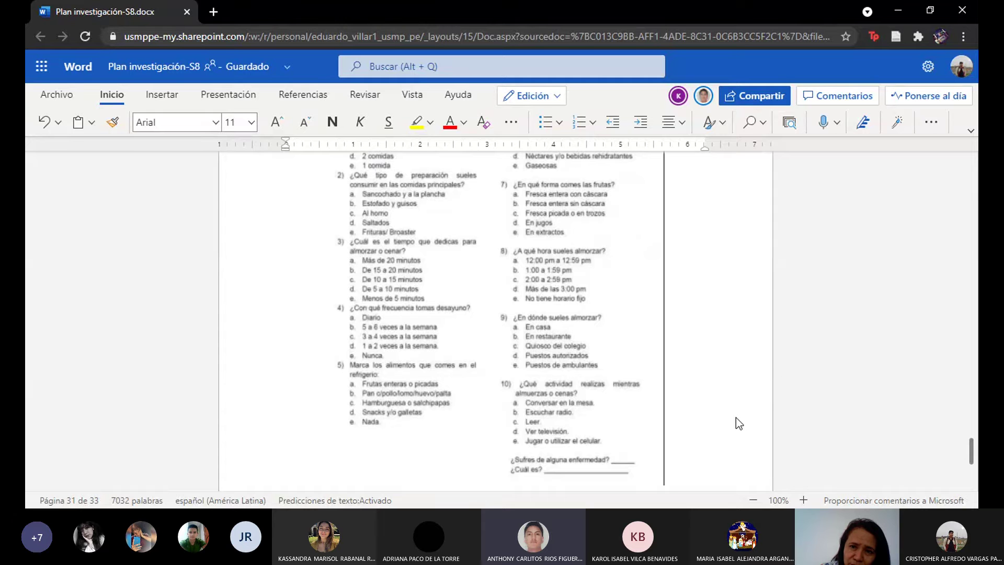
{"action": "scroll", "coordinate": [735, 417], "scroll_direction": "up", "scroll_amount": 1}
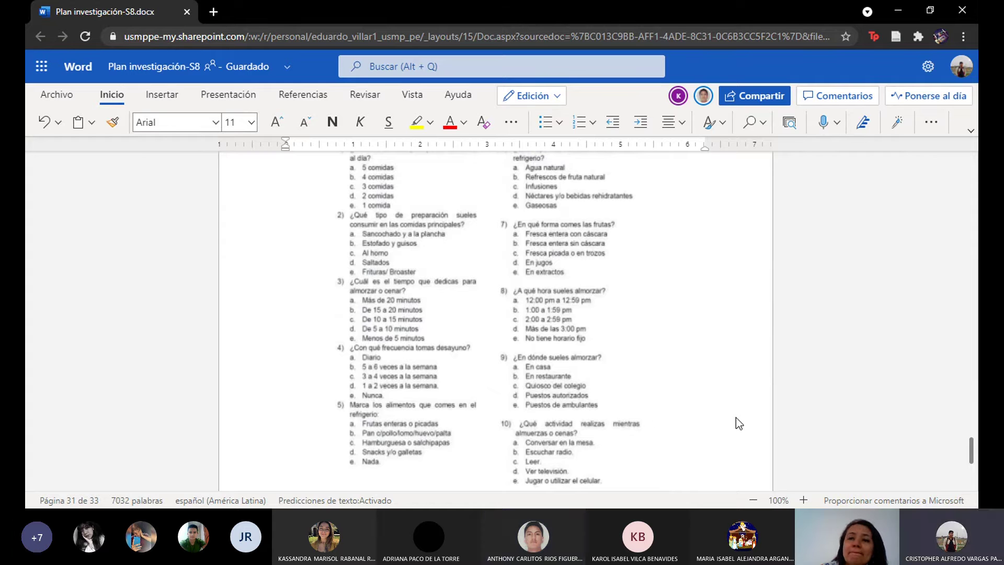
{"action": "scroll", "coordinate": [735, 417], "scroll_direction": "up", "scroll_amount": 3}
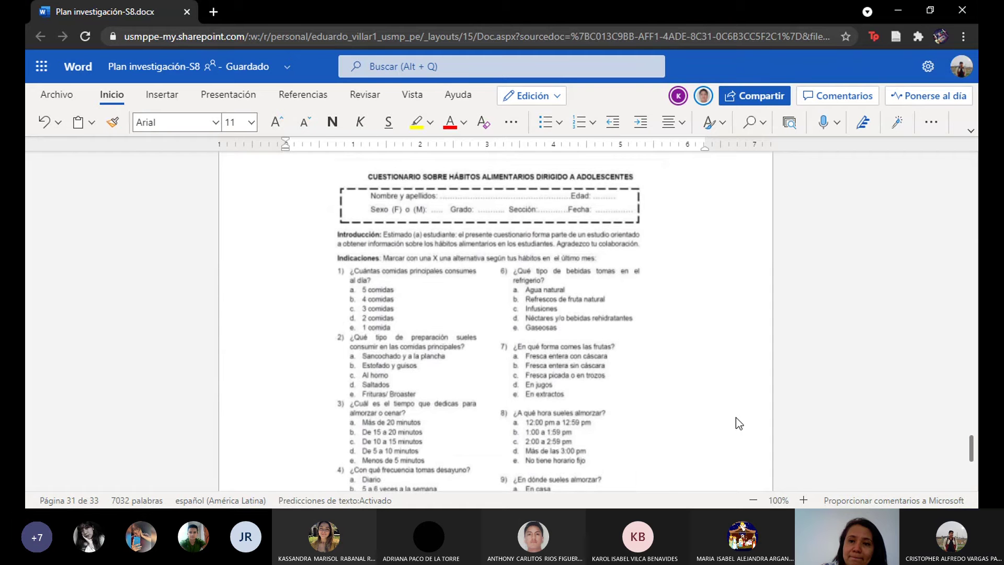
{"action": "scroll", "coordinate": [735, 417], "scroll_direction": "up", "scroll_amount": 2}
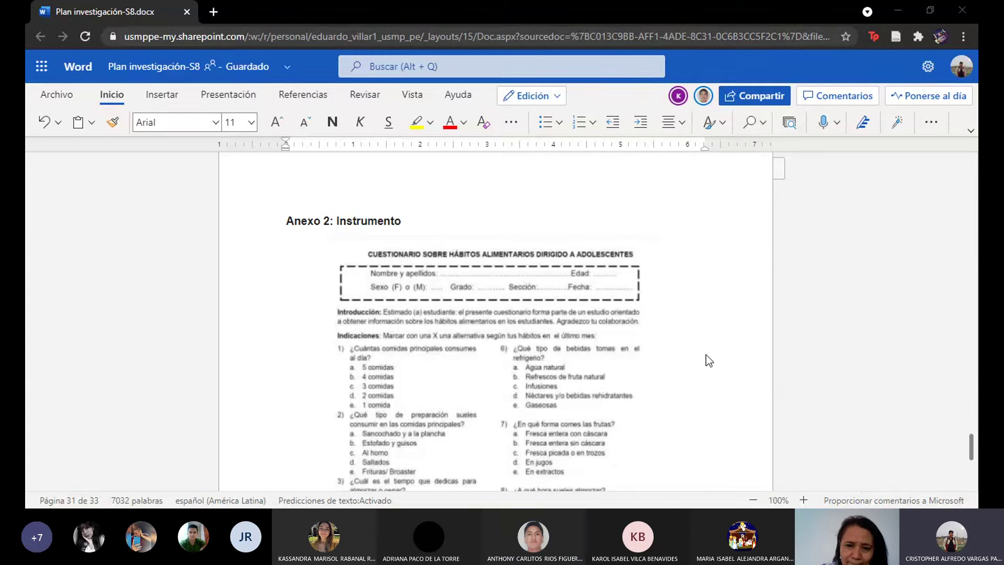
Step: Select the questionnaire image under "Anexo 2: Instrumento", look over its questions, and continue to the end of the food-frequency table
{"action": "left_click", "coordinate": [578, 384]}
{"action": "scroll", "coordinate": [577, 384], "scroll_direction": "down", "scroll_amount": 5}
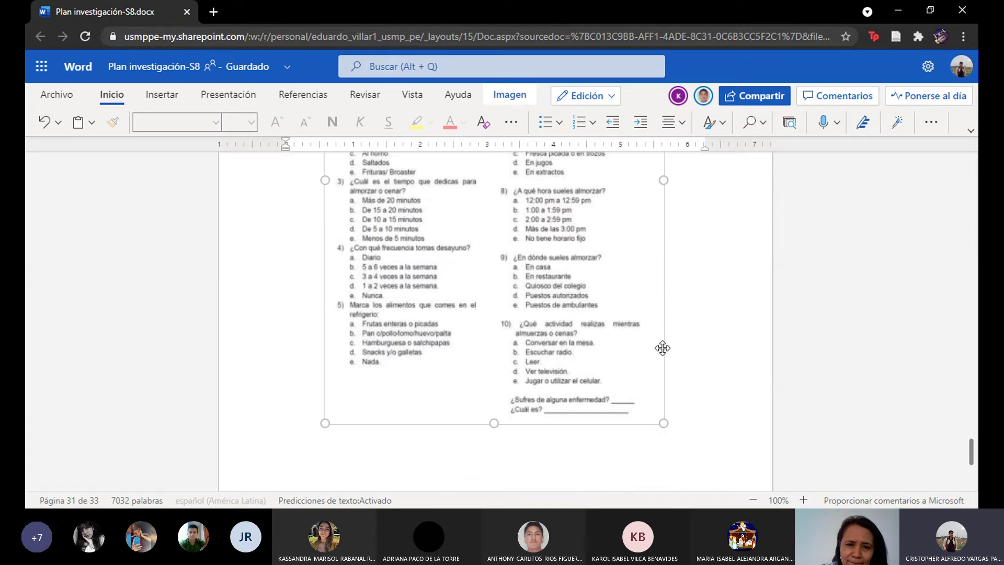
{"action": "scroll", "coordinate": [714, 334], "scroll_direction": "up", "scroll_amount": 5}
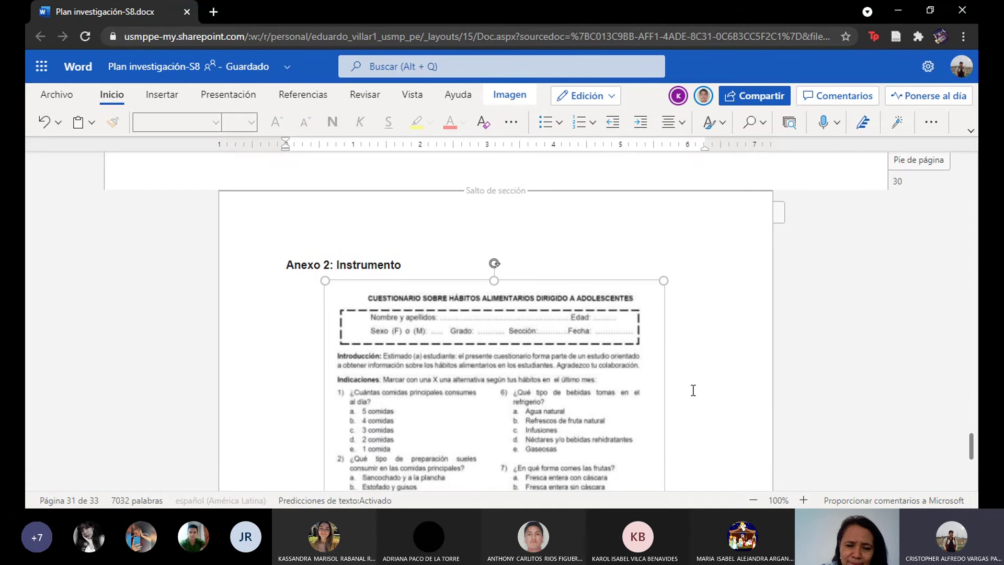
{"action": "scroll", "coordinate": [689, 402], "scroll_direction": "down", "scroll_amount": 3}
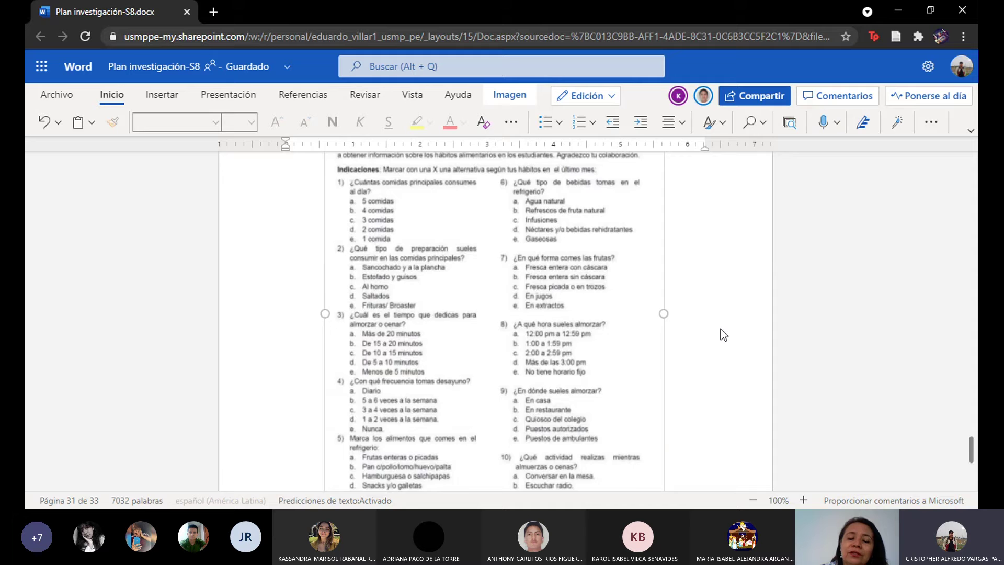
{"action": "scroll", "coordinate": [721, 328], "scroll_direction": "down", "scroll_amount": 5}
{"action": "scroll", "coordinate": [720, 328], "scroll_direction": "down", "scroll_amount": 8}
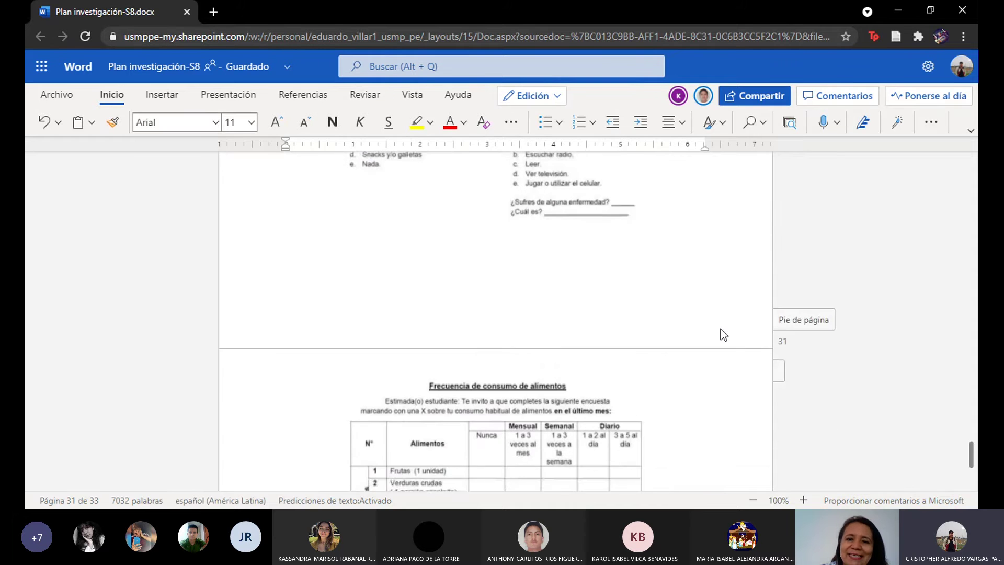
{"action": "scroll", "coordinate": [720, 328], "scroll_direction": "down", "scroll_amount": 3}
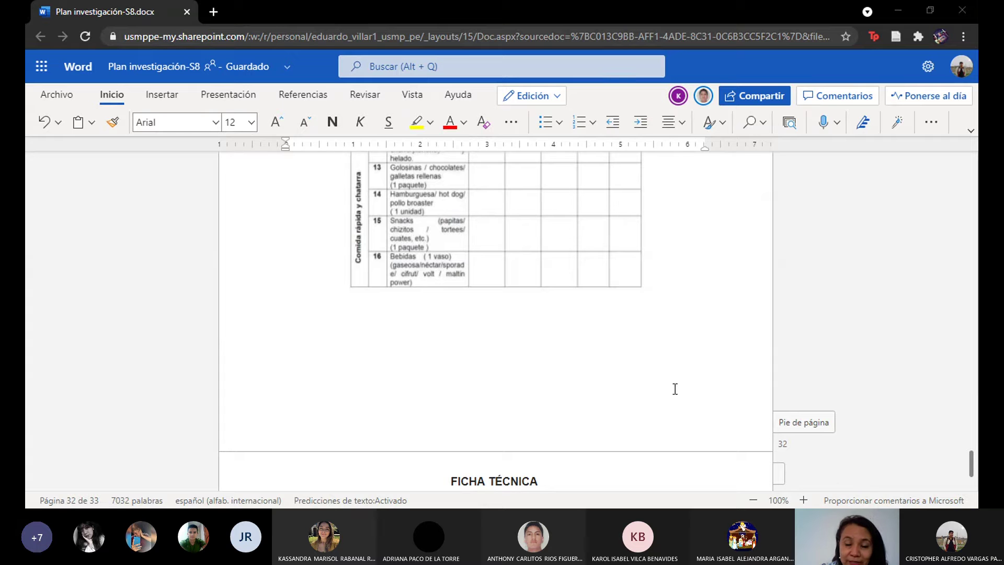
Step: Compare the questionnaire's questions with the items of the "Frecuencia de consumo de alimentos" table
{"action": "scroll", "coordinate": [685, 436], "scroll_direction": "up", "scroll_amount": 10}
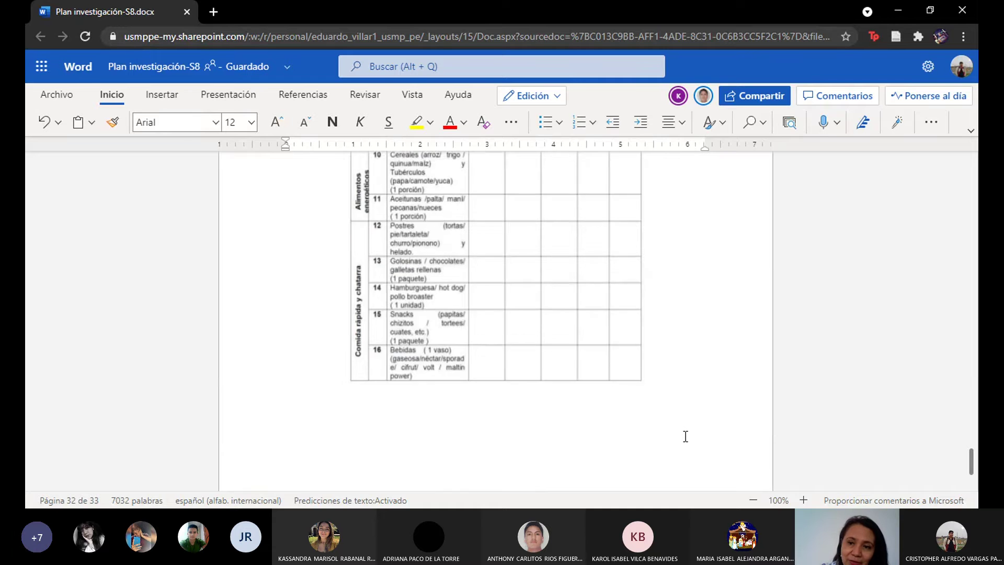
{"action": "scroll", "coordinate": [685, 436], "scroll_direction": "up", "scroll_amount": 4}
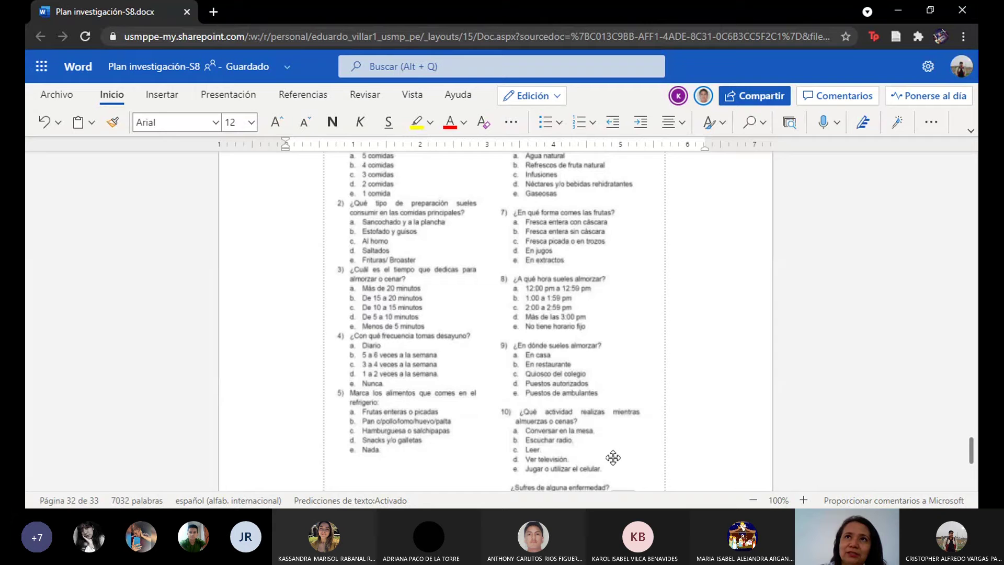
{"action": "scroll", "coordinate": [614, 458], "scroll_direction": "down", "scroll_amount": 3}
{"action": "scroll", "coordinate": [615, 458], "scroll_direction": "down", "scroll_amount": 7}
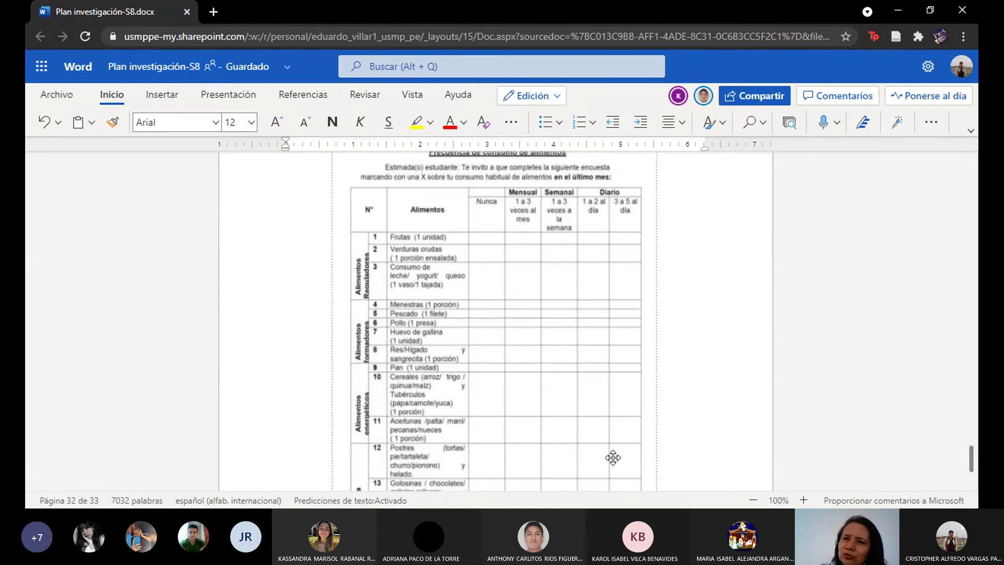
{"action": "scroll", "coordinate": [613, 458], "scroll_direction": "down", "scroll_amount": 2}
{"action": "scroll", "coordinate": [612, 456], "scroll_direction": "down", "scroll_amount": 2}
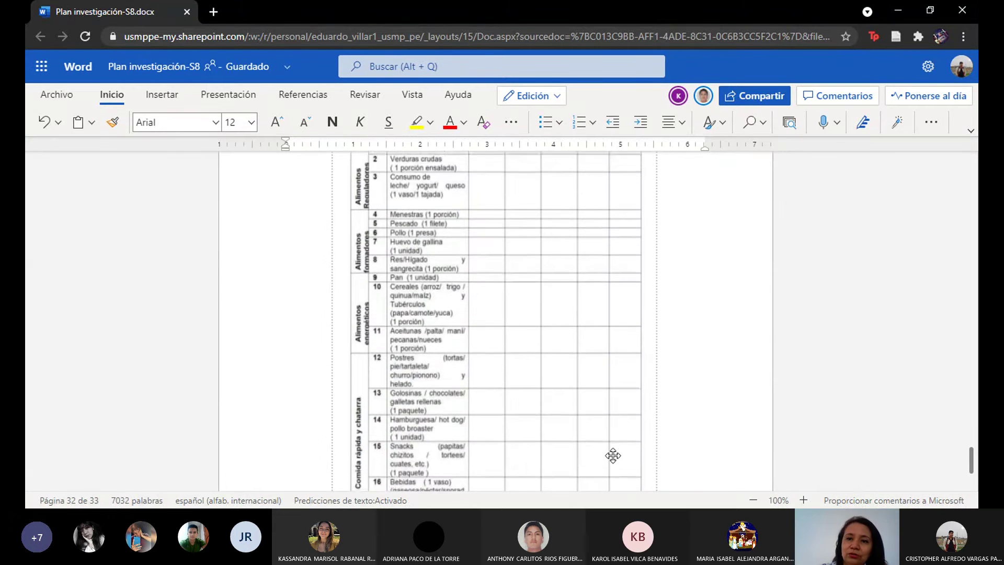
Step: Return to the questionnaire, select its image and read it from the personal-data fields through question 10 and the illness question
{"action": "scroll", "coordinate": [911, 388], "scroll_direction": "up", "scroll_amount": 10}
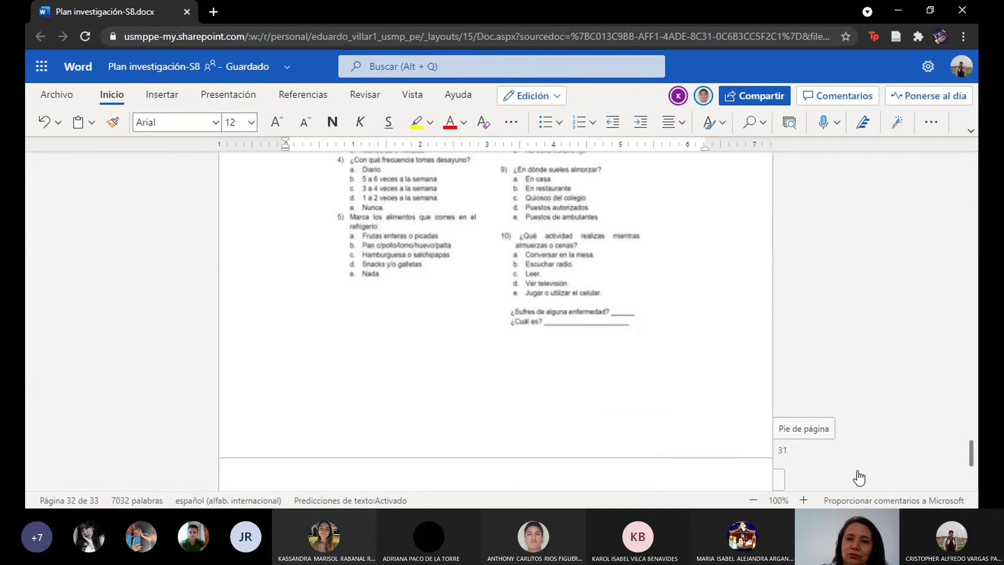
{"action": "left_click", "coordinate": [584, 308]}
{"action": "scroll", "coordinate": [583, 307], "scroll_direction": "up", "scroll_amount": 5}
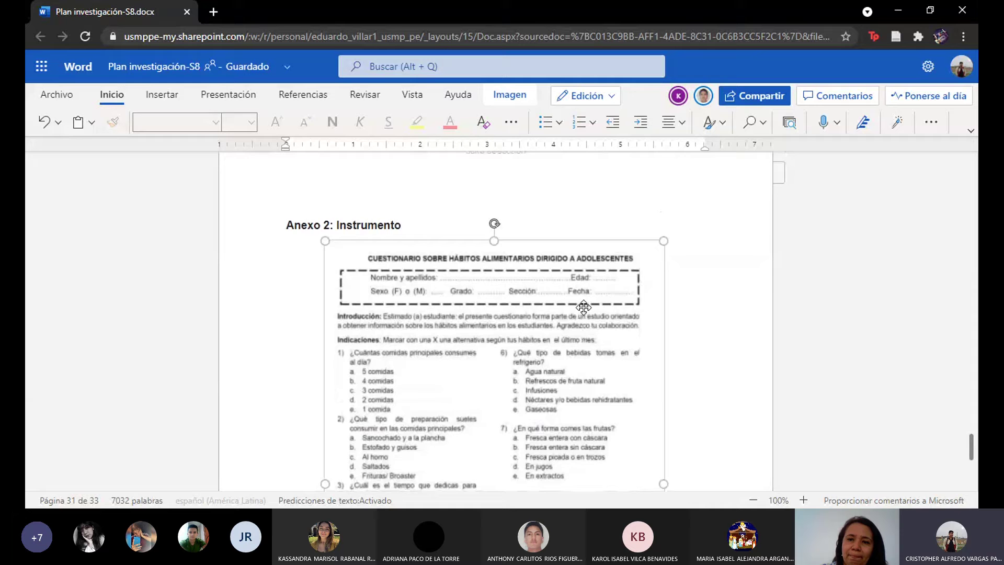
{"action": "scroll", "coordinate": [583, 305], "scroll_direction": "down", "scroll_amount": 2}
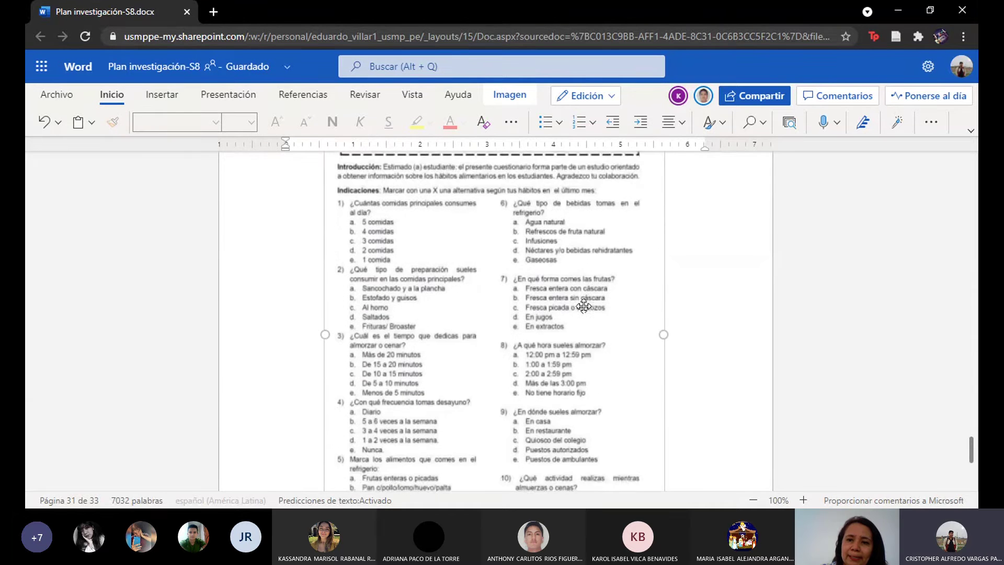
{"action": "scroll", "coordinate": [584, 305], "scroll_direction": "down", "scroll_amount": 2}
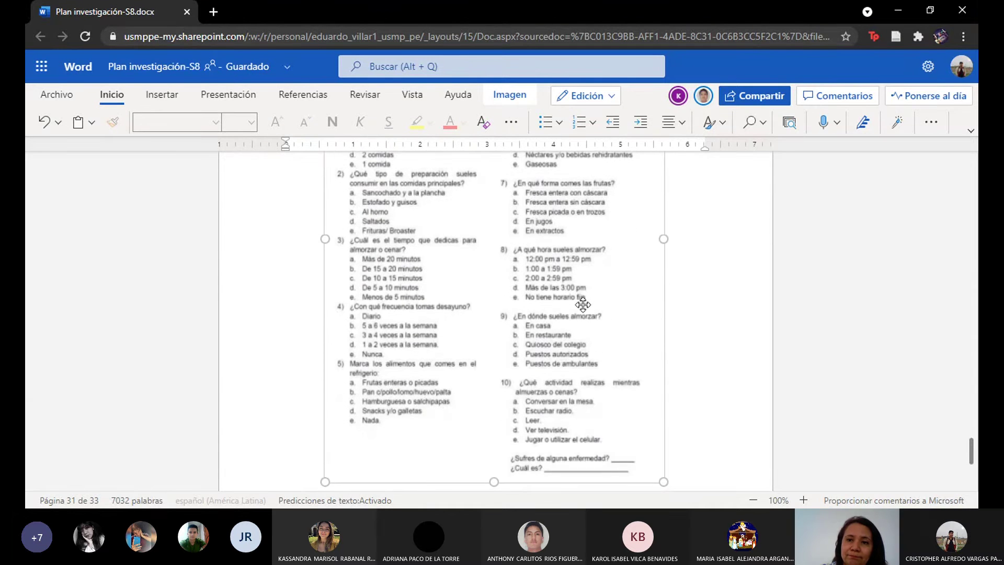
{"action": "scroll", "coordinate": [583, 305], "scroll_direction": "down", "scroll_amount": 1}
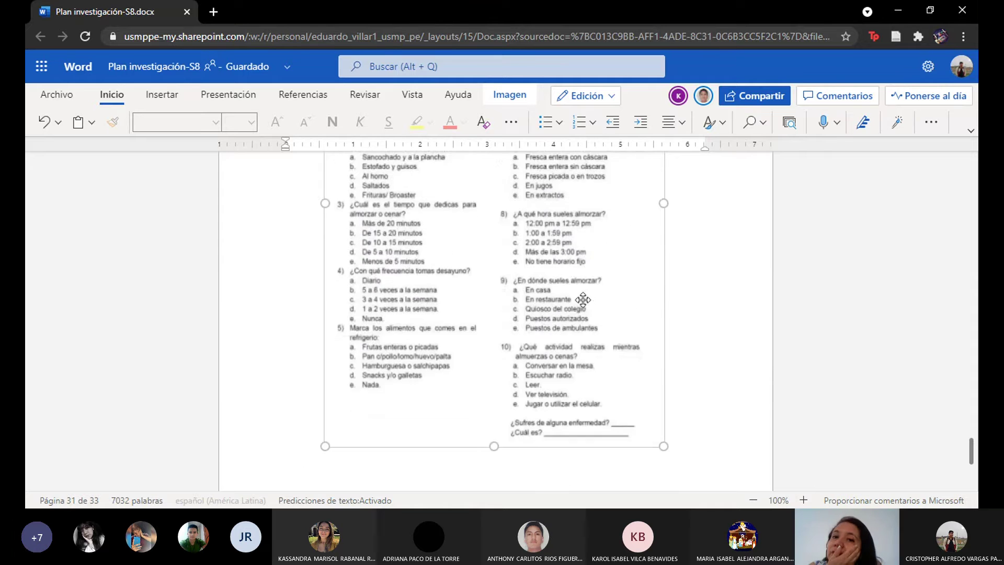
Step: Examine the food-frequency table from its instructions through the "Comida rápida y chatarra" group
{"action": "scroll", "coordinate": [583, 305], "scroll_direction": "down", "scroll_amount": 3}
{"action": "scroll", "coordinate": [606, 408], "scroll_direction": "down", "scroll_amount": 3}
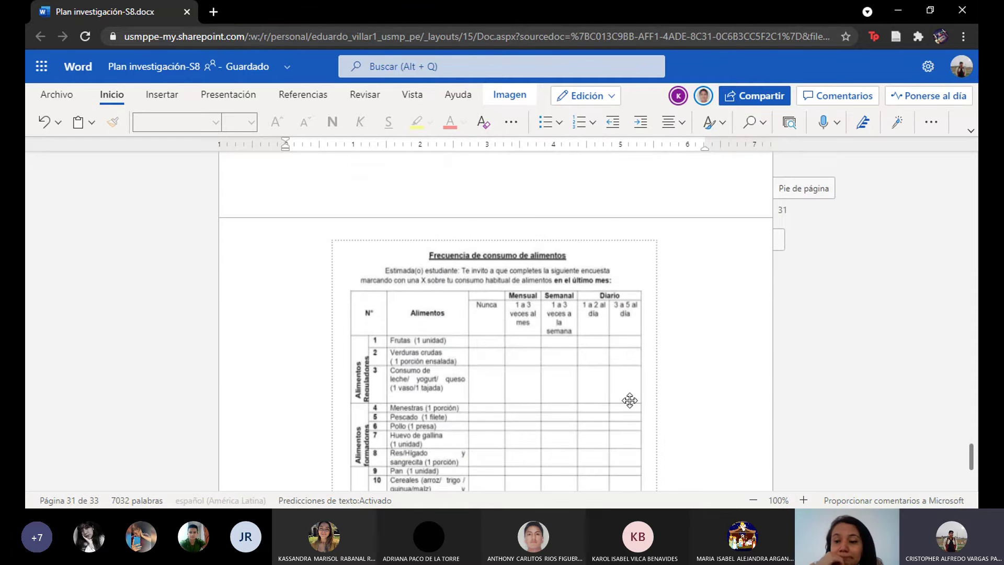
{"action": "scroll", "coordinate": [704, 403], "scroll_direction": "down", "scroll_amount": 2}
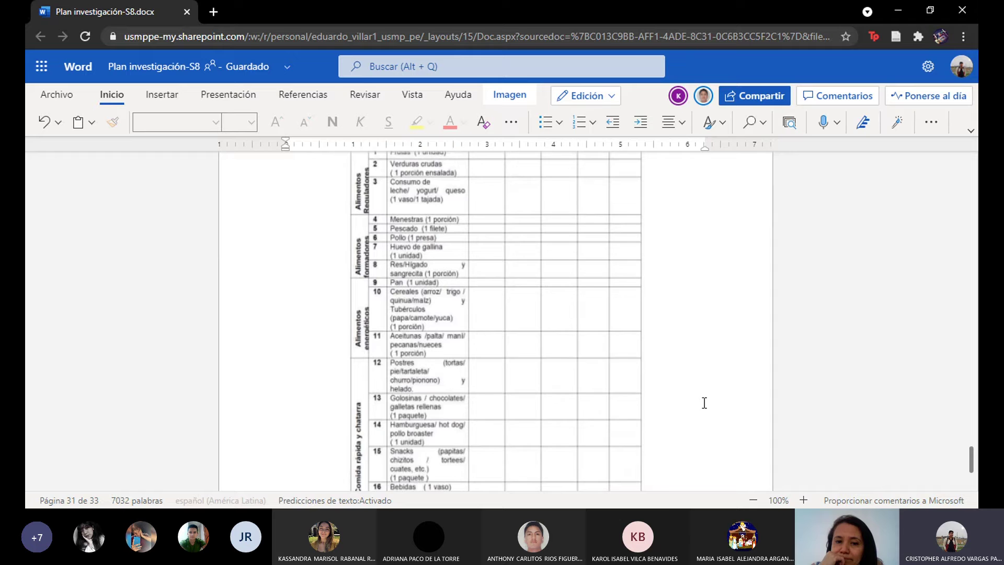
{"action": "scroll", "coordinate": [704, 402], "scroll_direction": "down", "scroll_amount": 2}
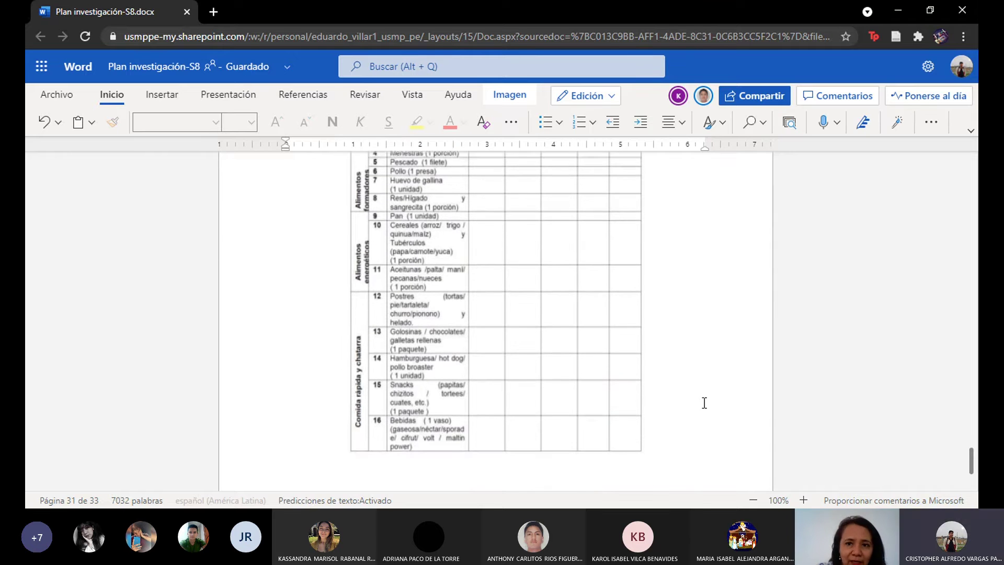
{"action": "scroll", "coordinate": [705, 403], "scroll_direction": "up", "scroll_amount": 1}
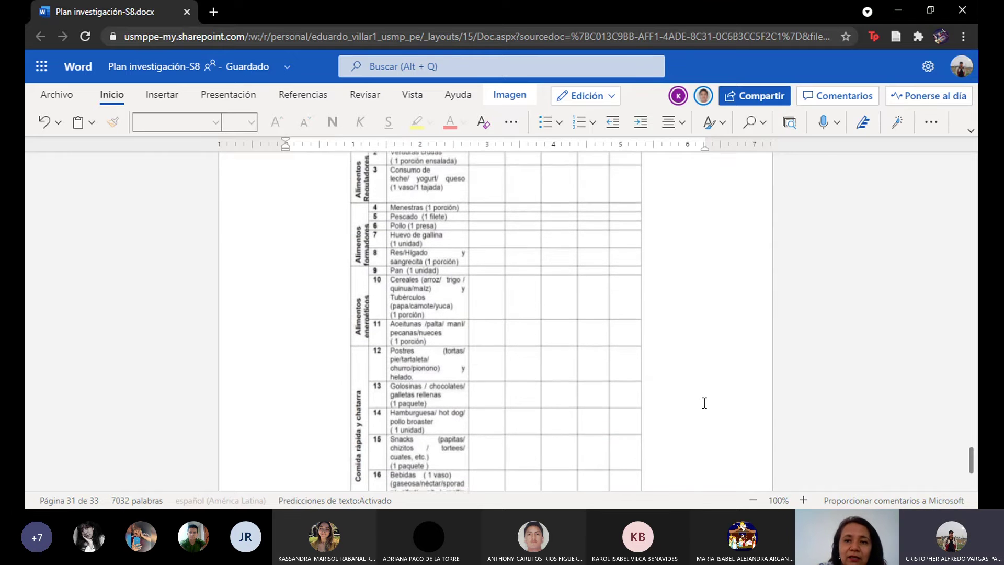
{"action": "scroll", "coordinate": [704, 403], "scroll_direction": "down", "scroll_amount": 1}
Step: Recheck the food-frequency table's title and frequency columns, followed by its food groups down to item 16
{"action": "scroll", "coordinate": [704, 402], "scroll_direction": "up", "scroll_amount": 1}
{"action": "scroll", "coordinate": [704, 403], "scroll_direction": "up", "scroll_amount": 1}
{"action": "scroll", "coordinate": [690, 363], "scroll_direction": "up", "scroll_amount": 2}
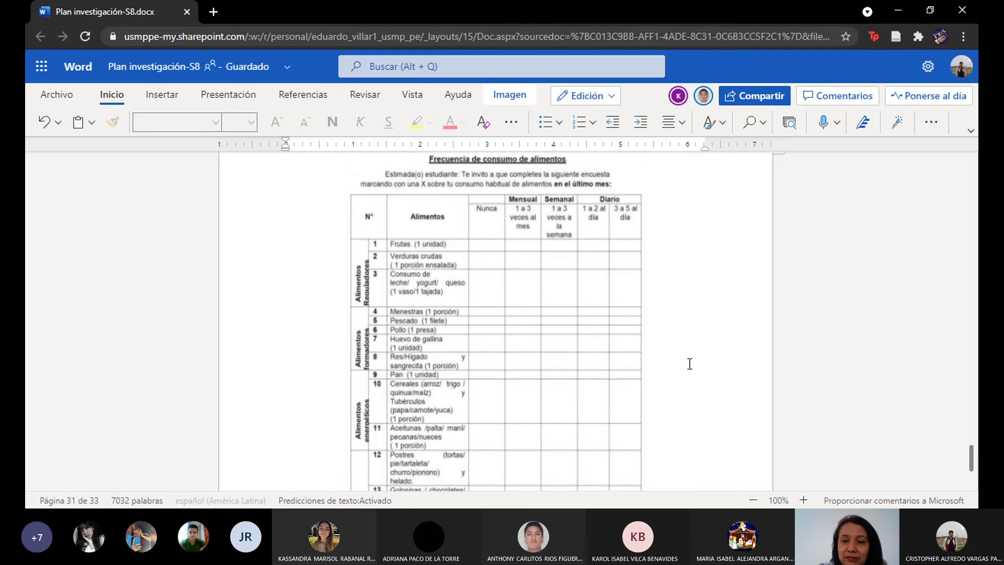
{"action": "scroll", "coordinate": [689, 363], "scroll_direction": "down", "scroll_amount": 1}
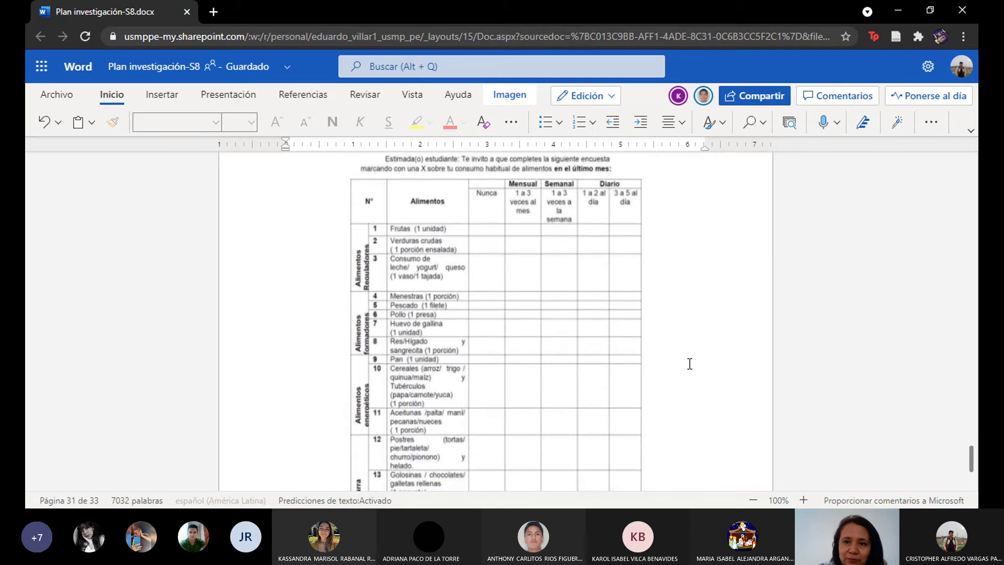
{"action": "scroll", "coordinate": [706, 406], "scroll_direction": "down", "scroll_amount": 4}
{"action": "scroll", "coordinate": [705, 405], "scroll_direction": "down", "scroll_amount": 2}
{"action": "scroll", "coordinate": [706, 405], "scroll_direction": "up", "scroll_amount": 2}
{"action": "scroll", "coordinate": [705, 406], "scroll_direction": "up", "scroll_amount": 1}
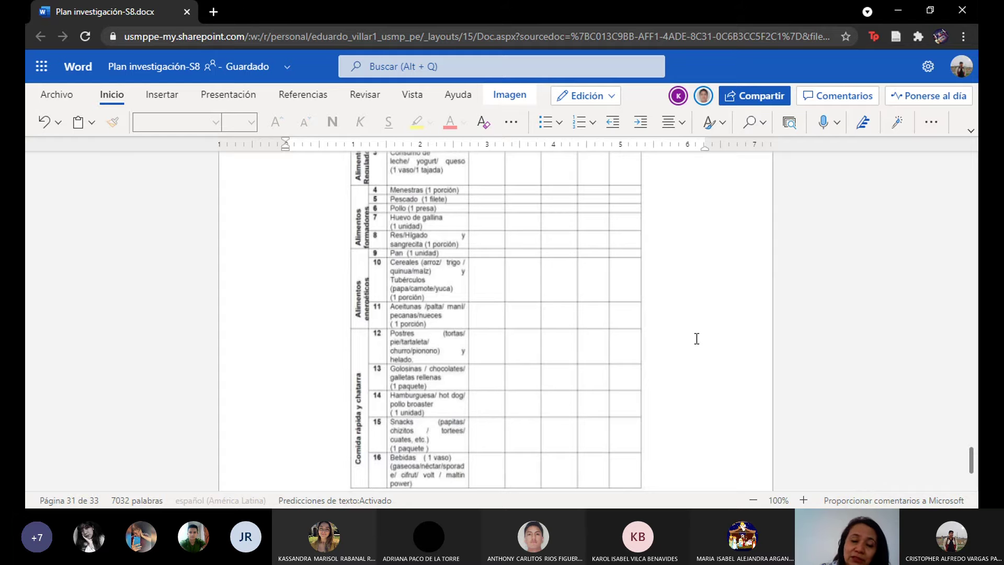
Step: Go back to the adolescent eating-habits questionnaire and review its questions up to the introduction and indications
{"action": "scroll", "coordinate": [697, 339], "scroll_direction": "up", "scroll_amount": 10}
{"action": "scroll", "coordinate": [696, 339], "scroll_direction": "up", "scroll_amount": 3}
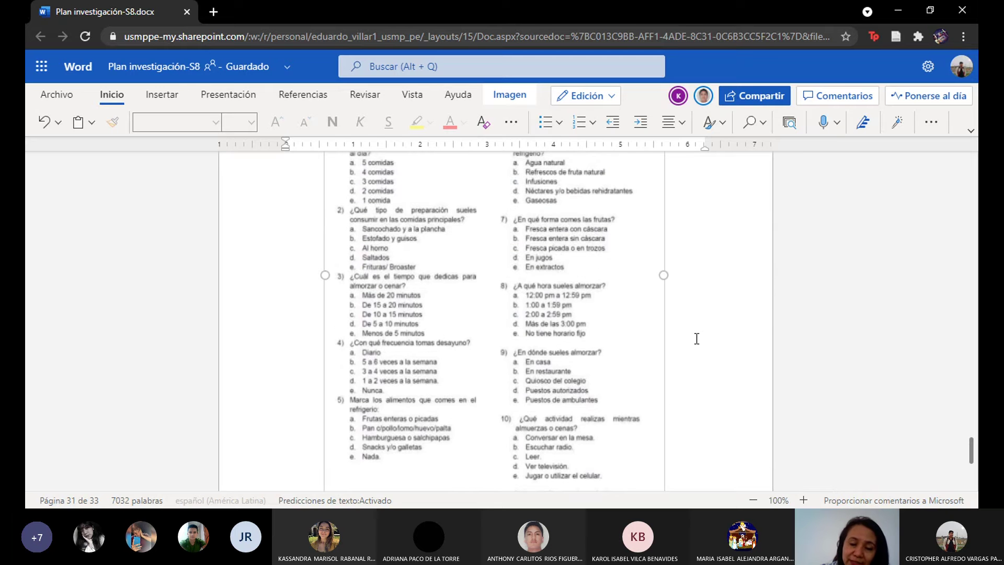
{"action": "scroll", "coordinate": [696, 339], "scroll_direction": "up", "scroll_amount": 1}
{"action": "scroll", "coordinate": [696, 339], "scroll_direction": "up", "scroll_amount": 1}
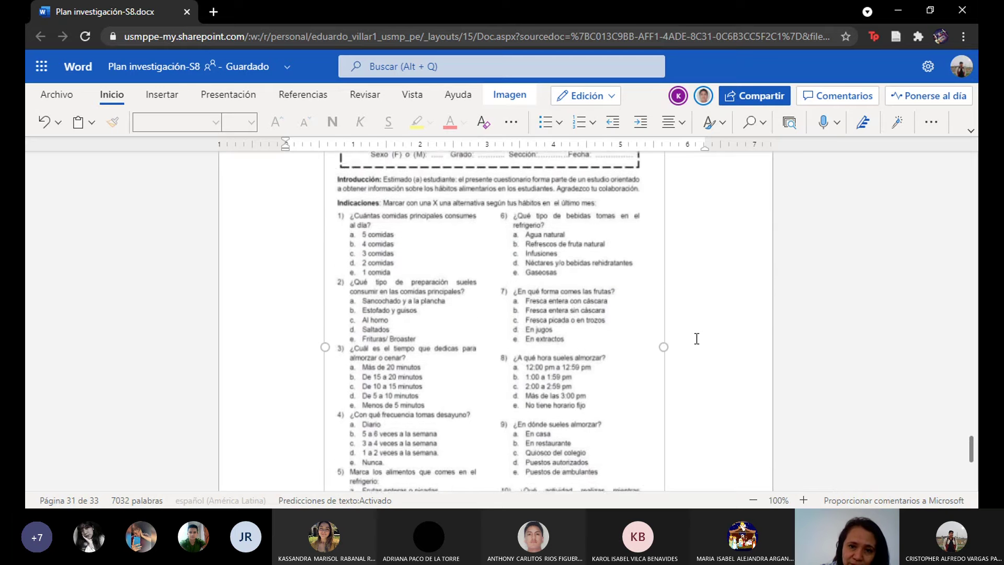